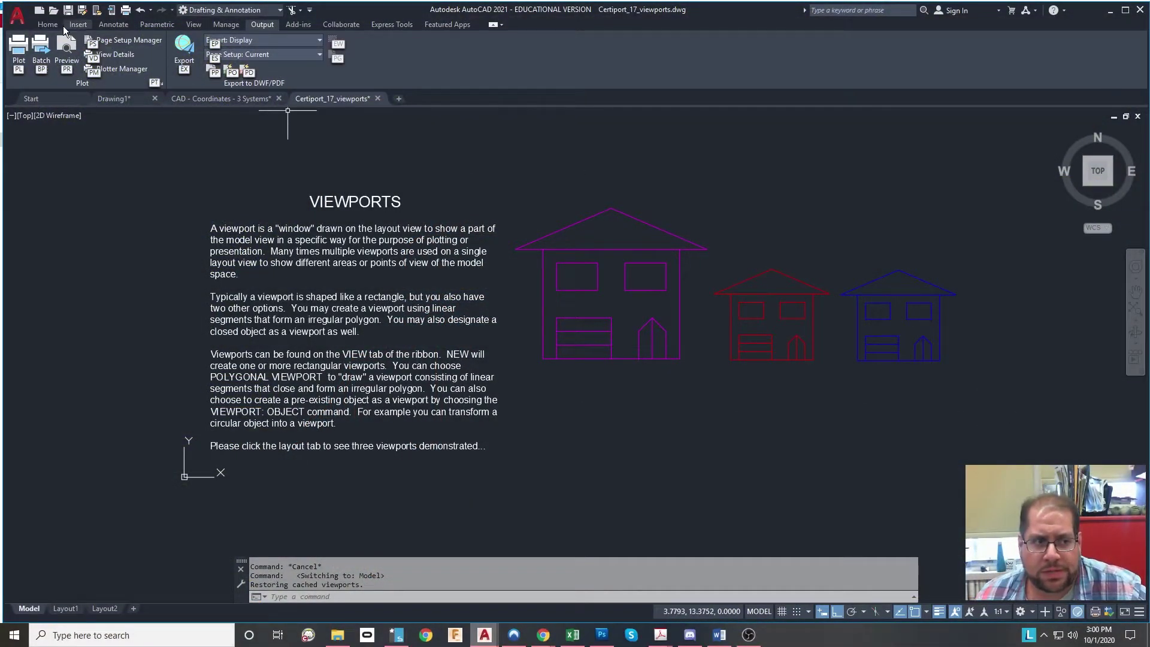
Step: Switch the ribbon to the Home tab to show the Draw, Modify and Layers panels
click(52, 31)
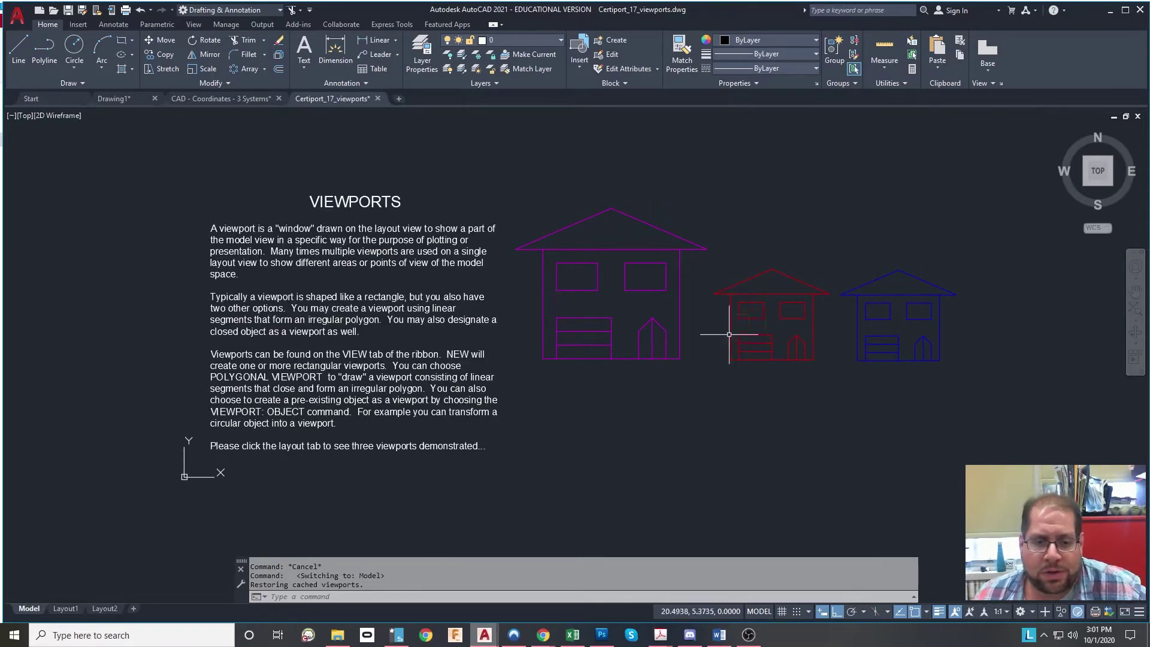
mouse_move(772, 391)
middle_down()
mouse_move(752, 403)
mouse_move(753, 429)
middle_up()
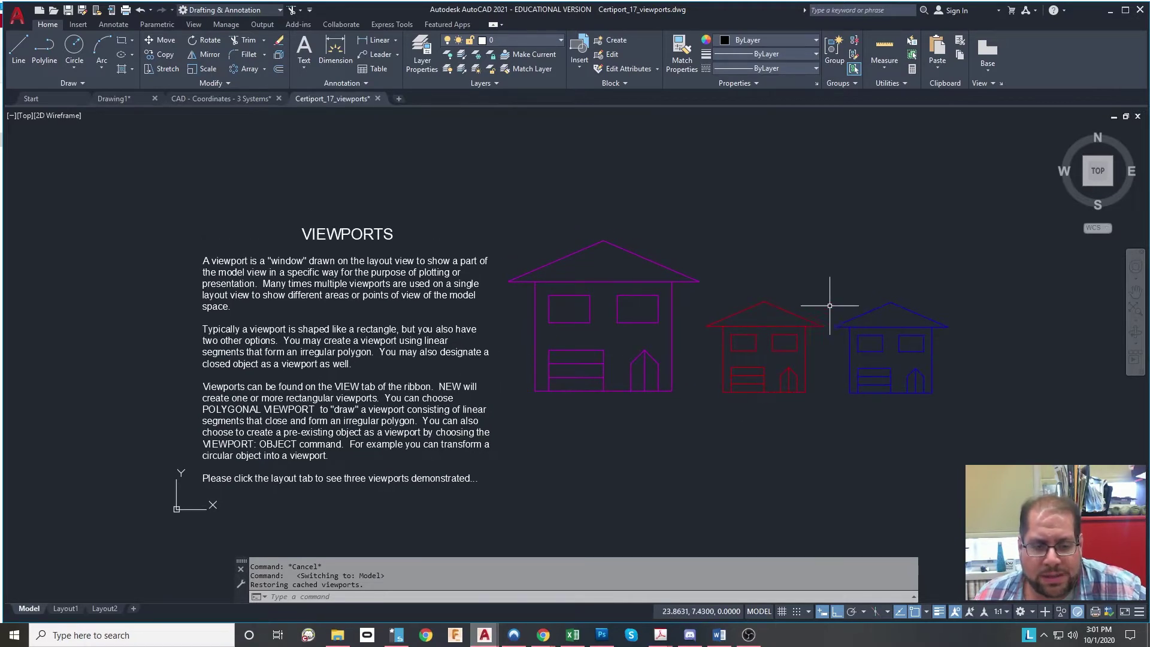
scroll(801, 325, up, 3)
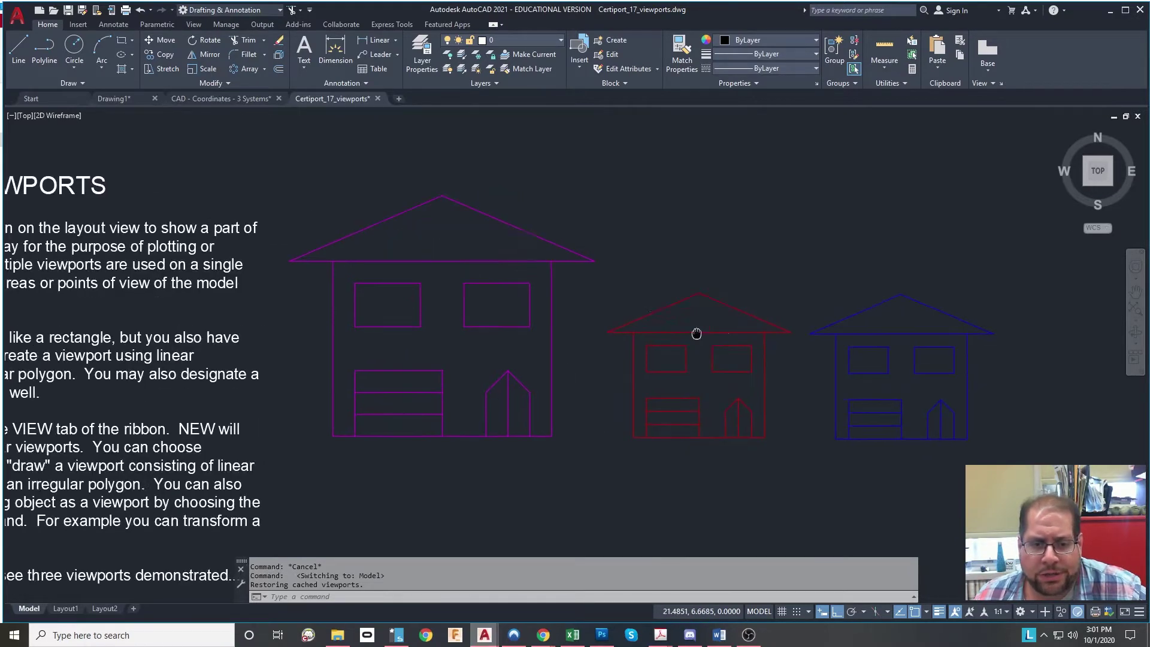
middle_drag(760, 384, 933, 366)
middle_drag(469, 360, 814, 351)
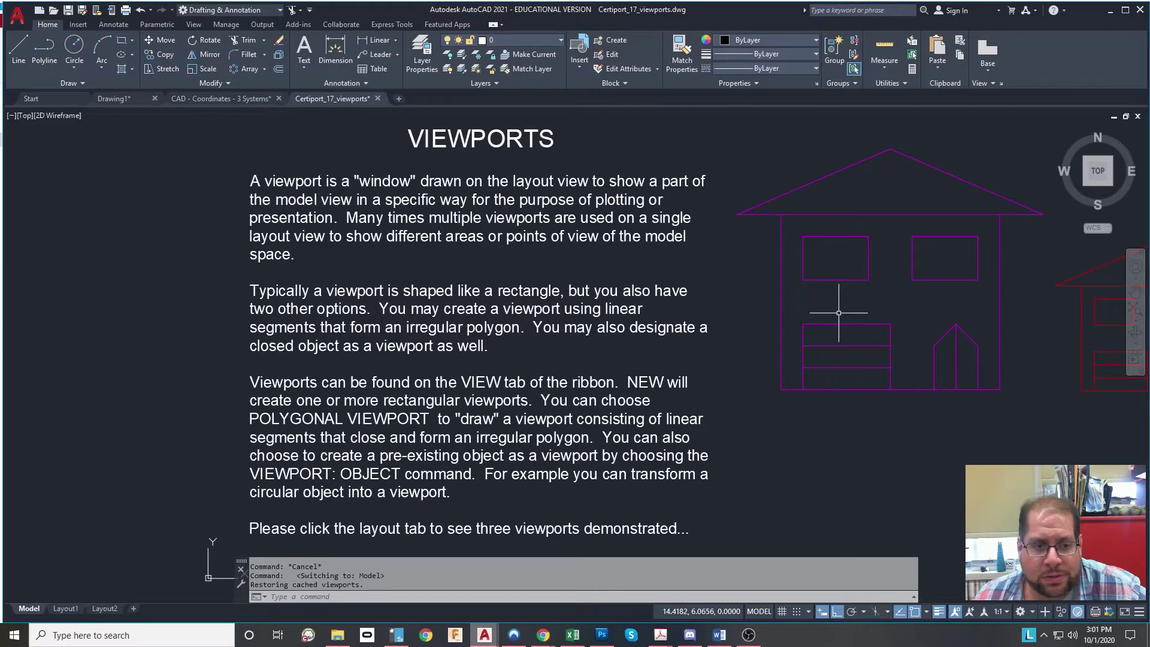
middle_drag(776, 259, 655, 277)
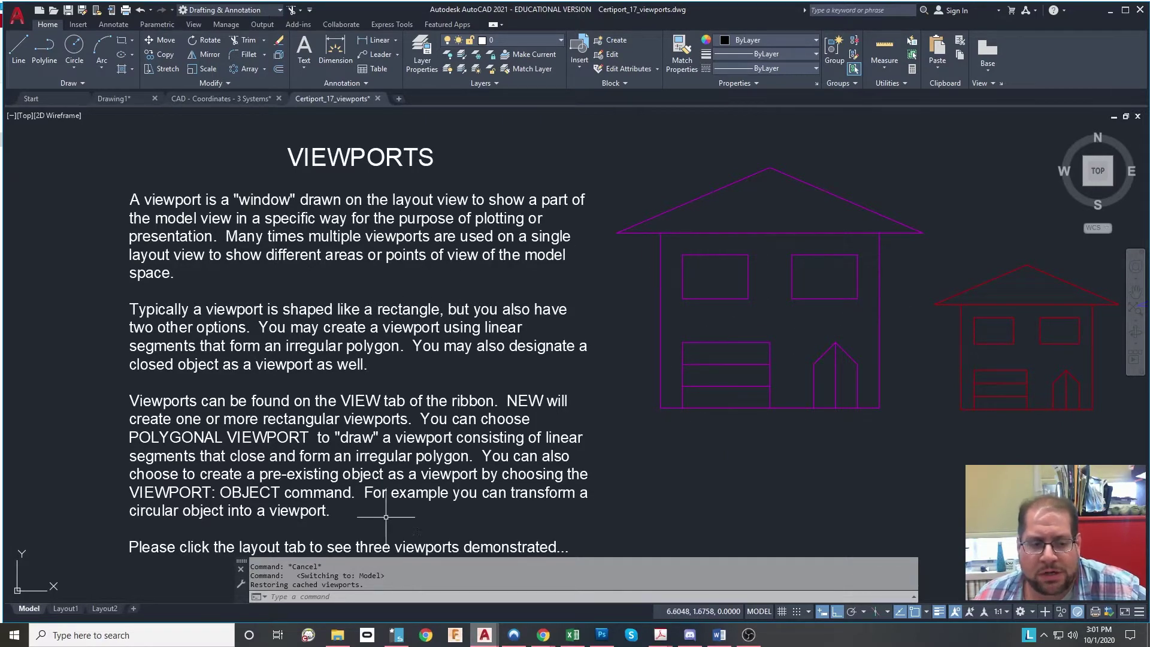
middle_drag(546, 431, 526, 421)
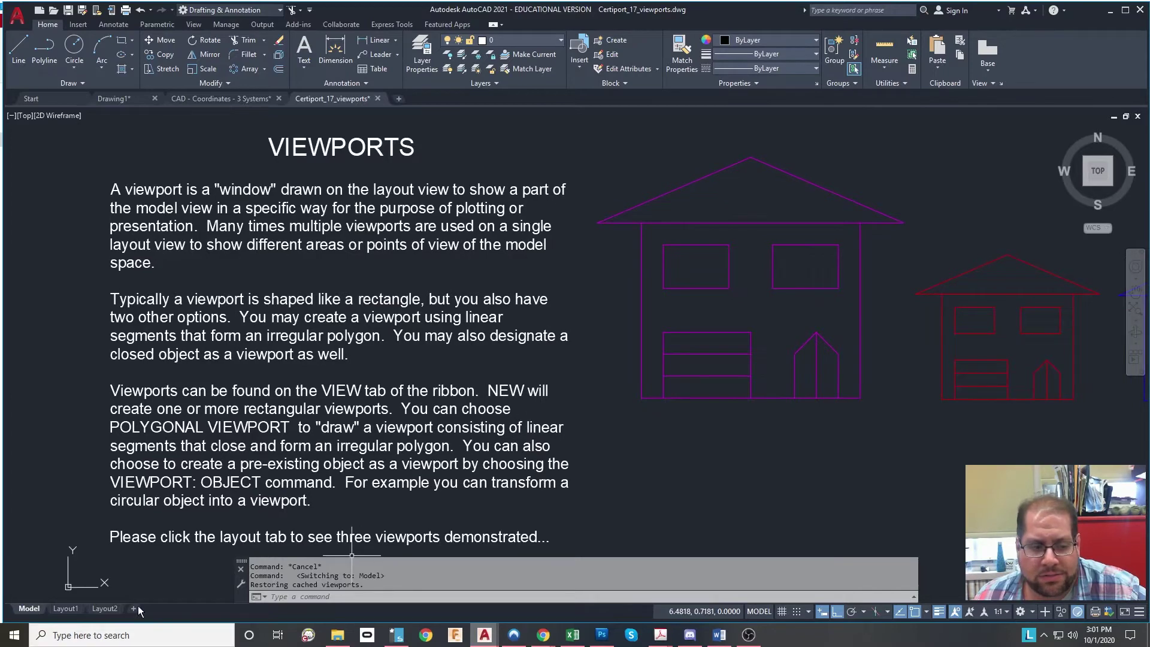
Step: On the Layout2 sheet, draw a small circle in the upper-left margin beside the viewport
click(102, 611)
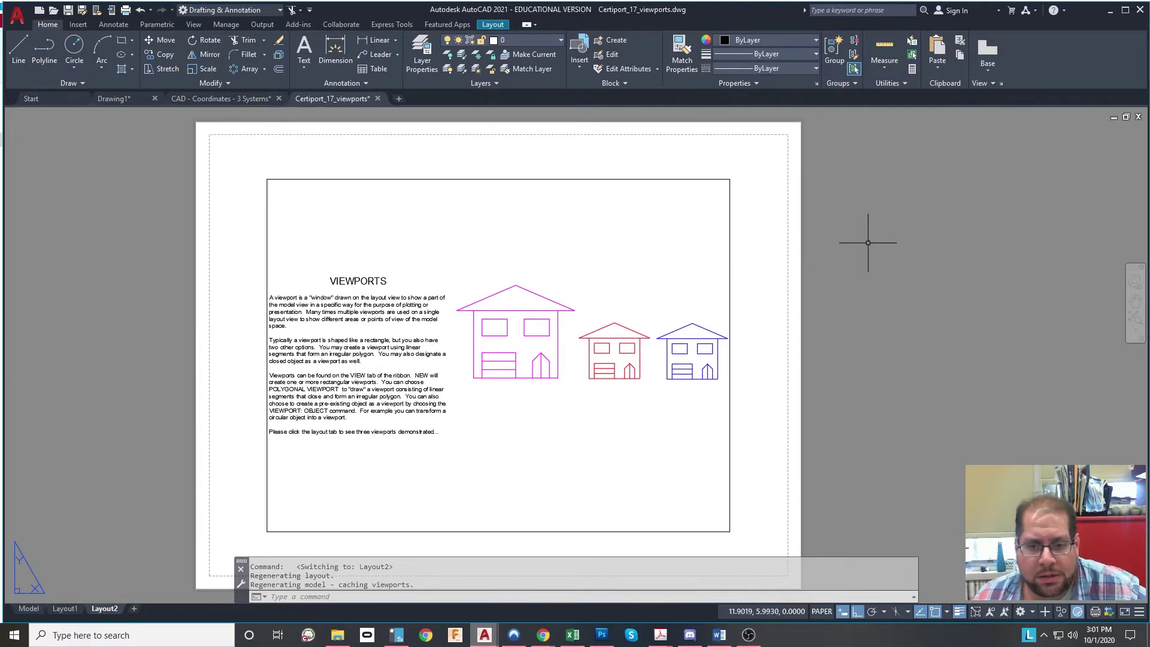
click(74, 51)
click(224, 192)
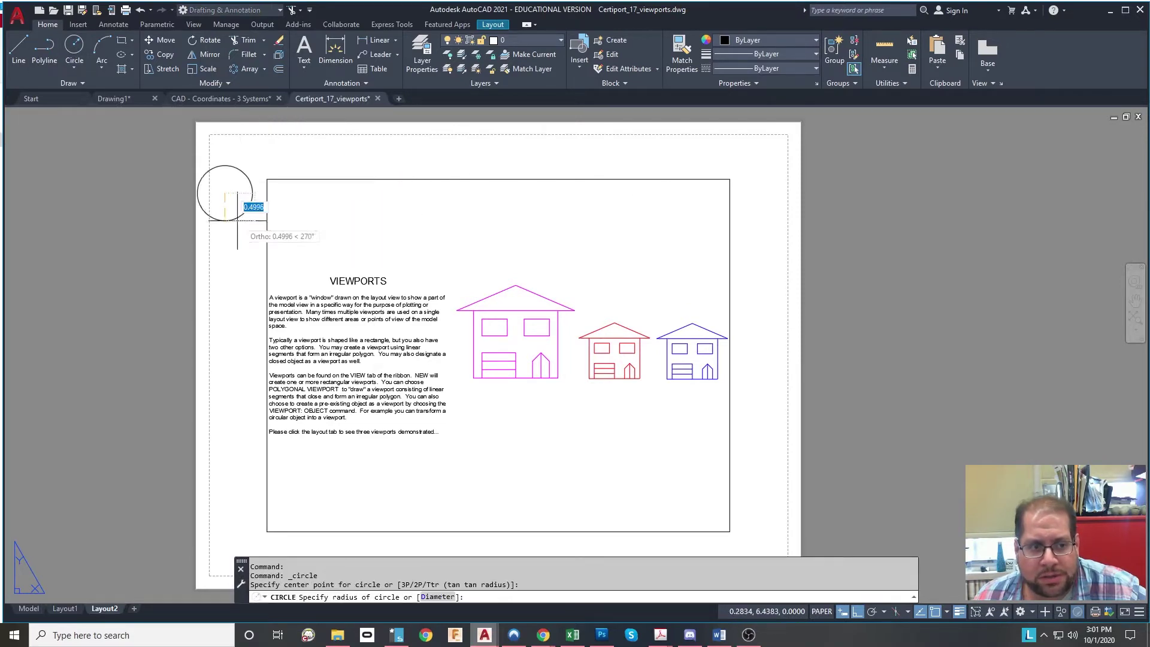
click(249, 193)
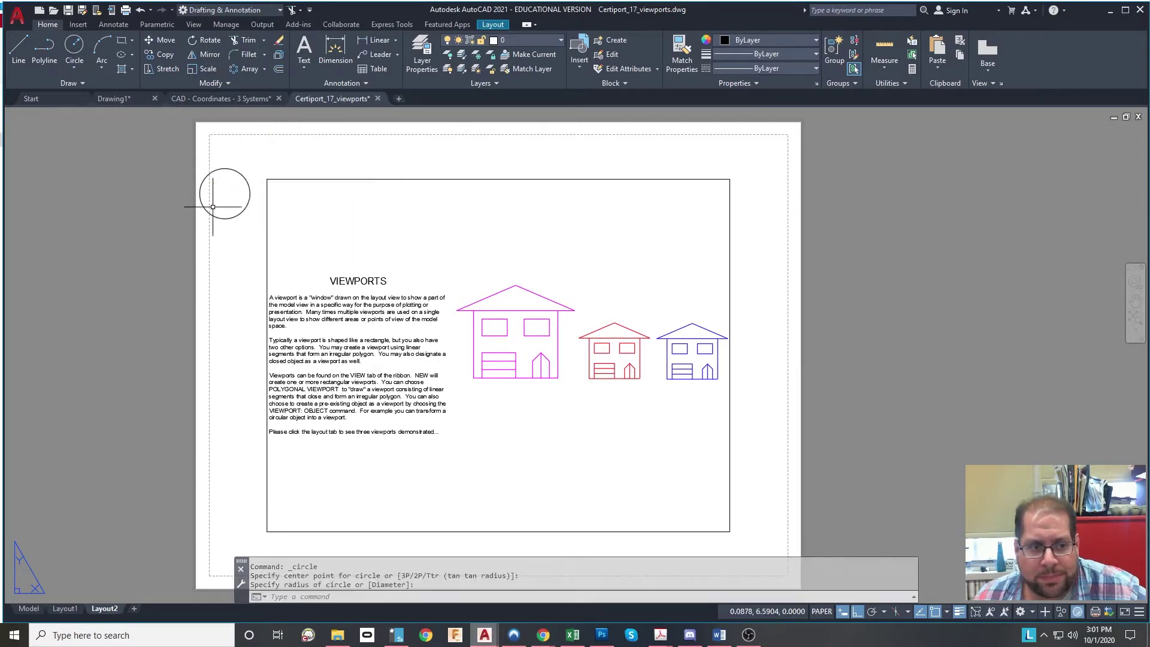
click(121, 27)
Step: Add a multiline text box with the author's name across the top of Layout2, then recheck Model
click(38, 56)
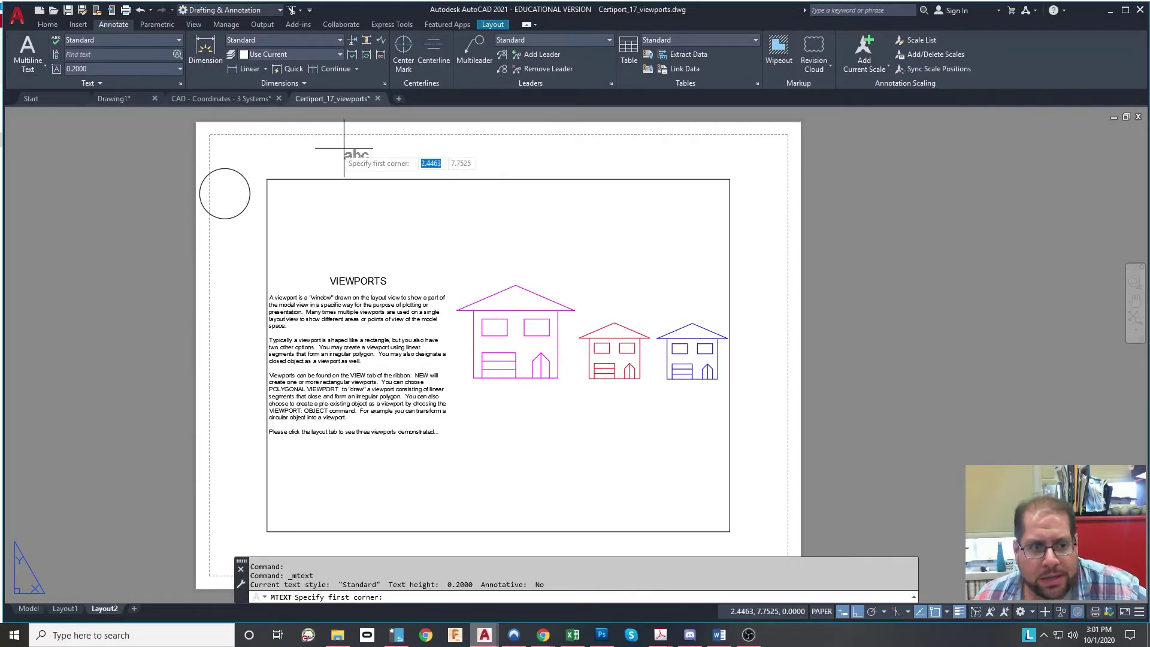
click(292, 137)
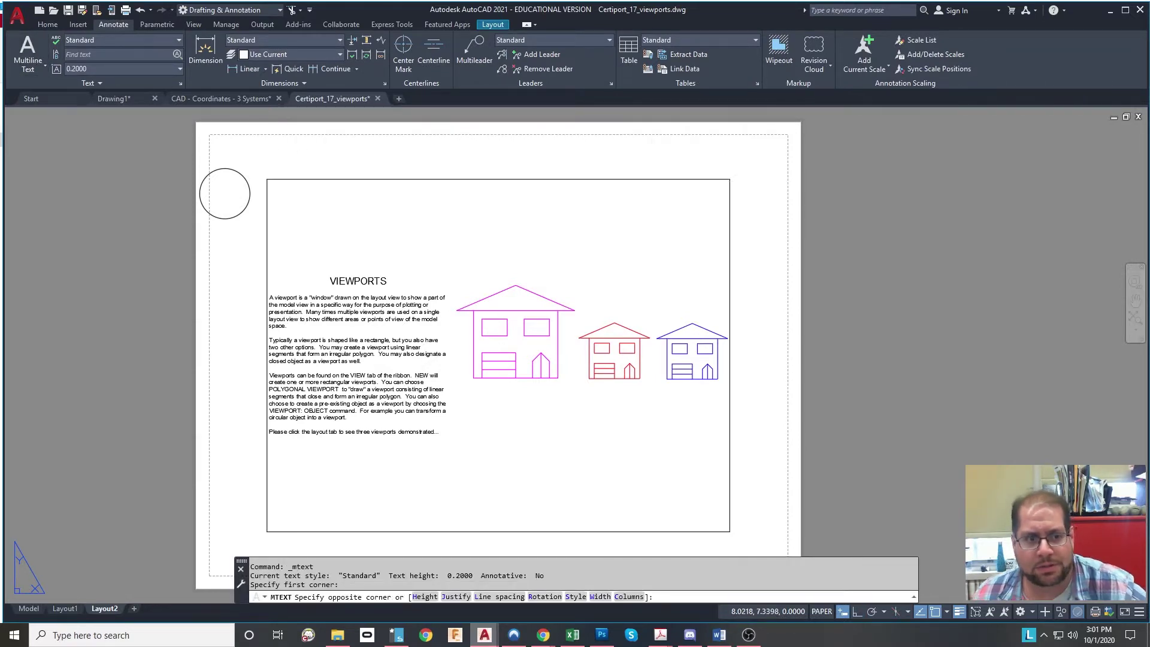
click(647, 150)
text(Joseph Buro)
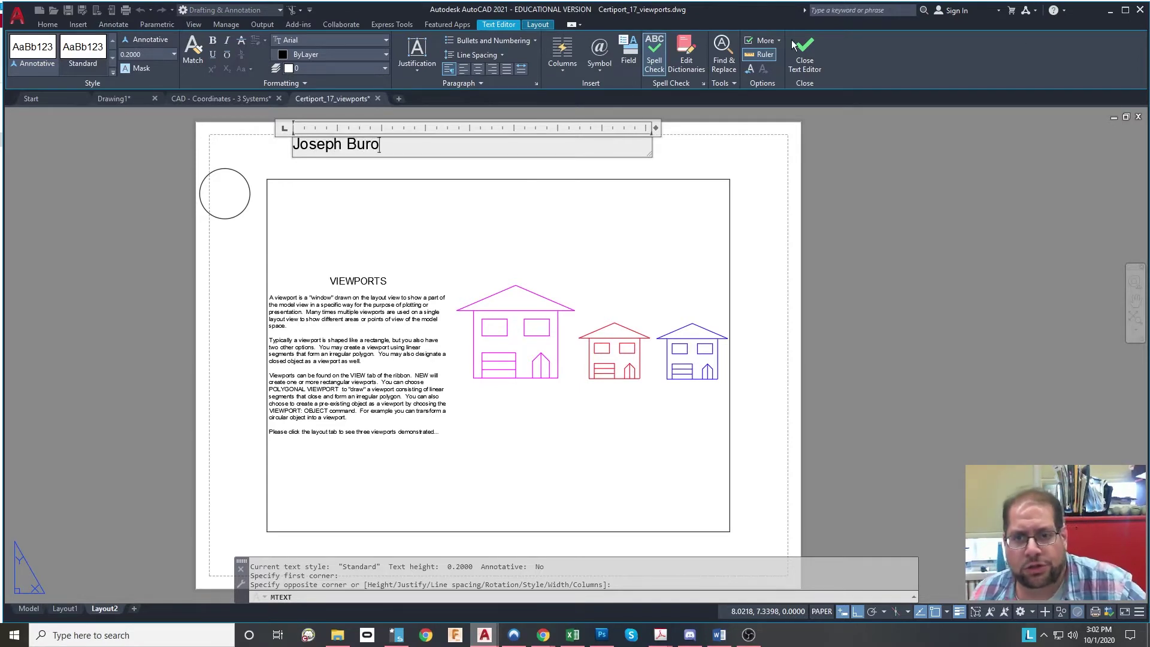
click(810, 66)
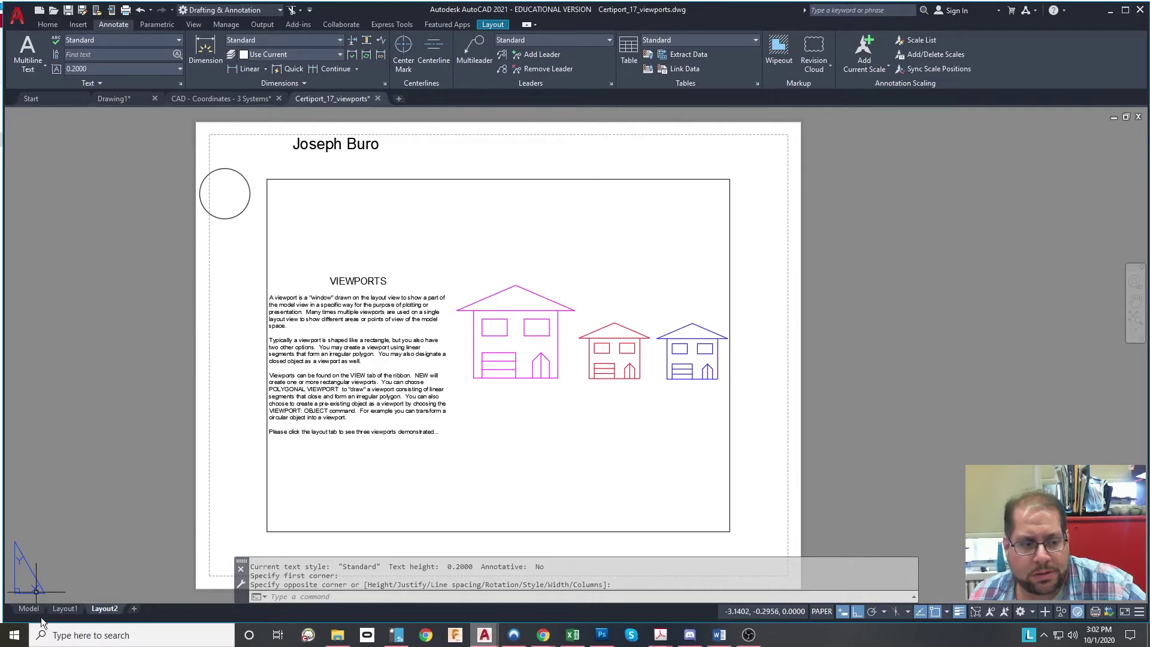
click(24, 608)
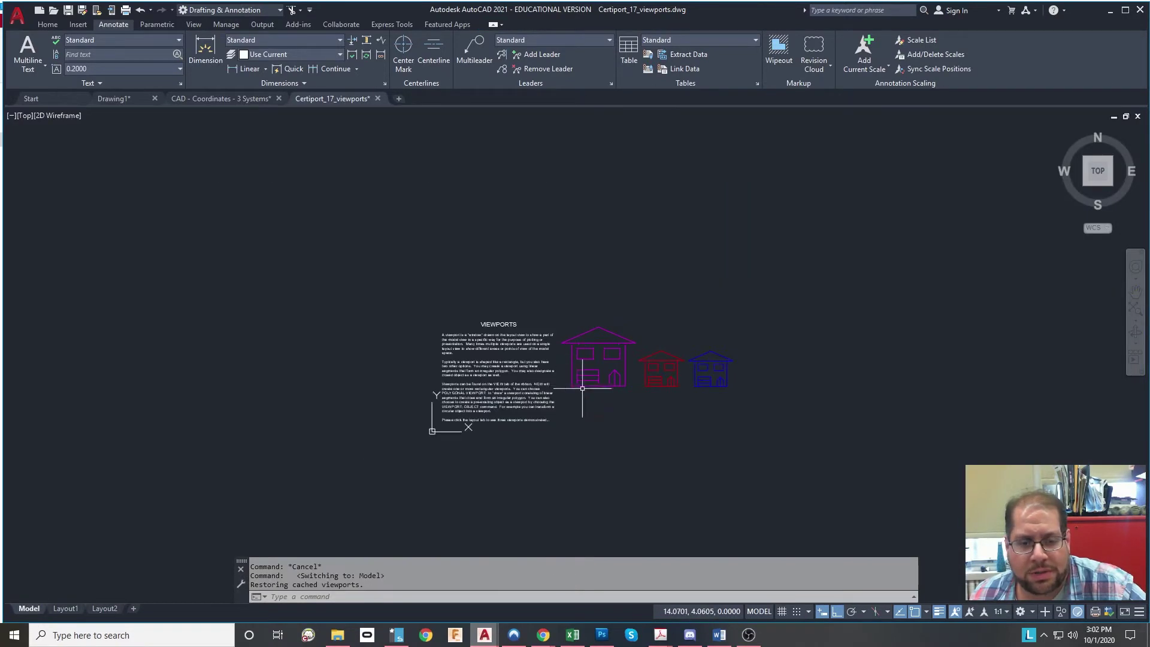
click(104, 608)
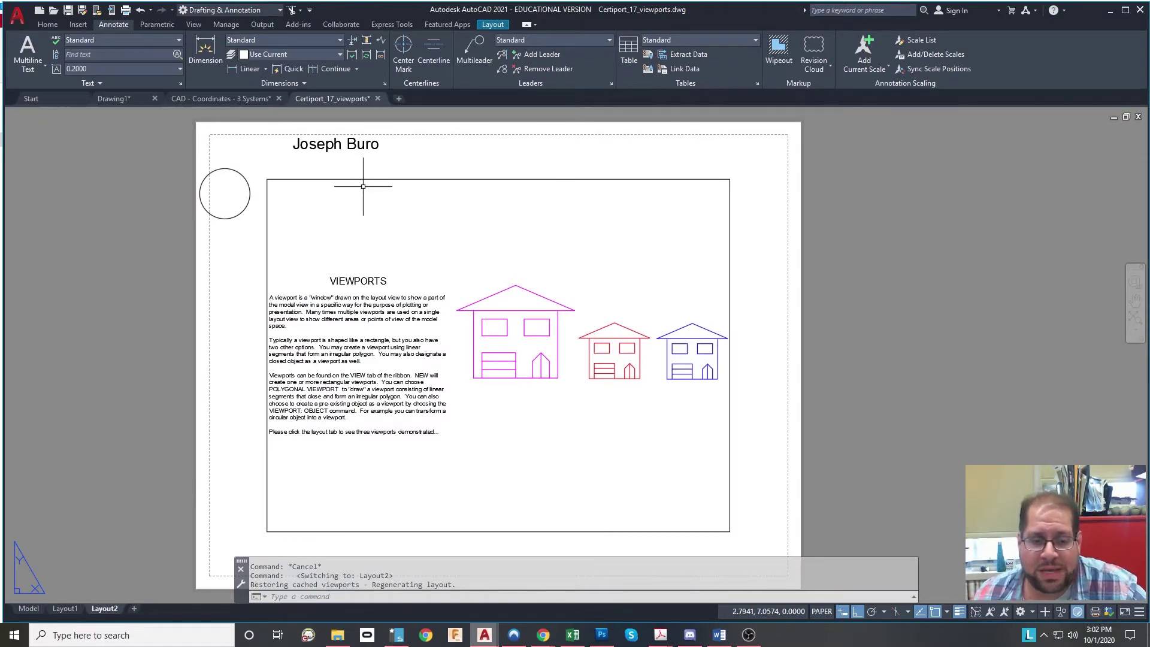
Step: Select the Layout2 viewport frame, then deselect it
click(666, 154)
click(601, 185)
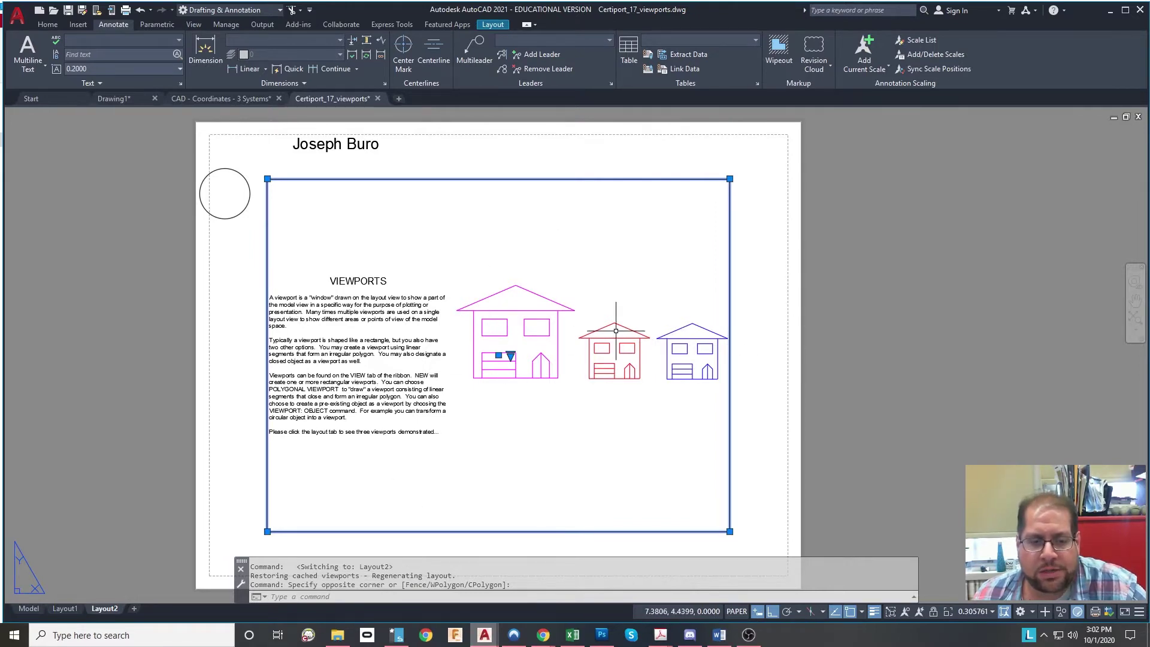
key(Escape)
key(Escape)
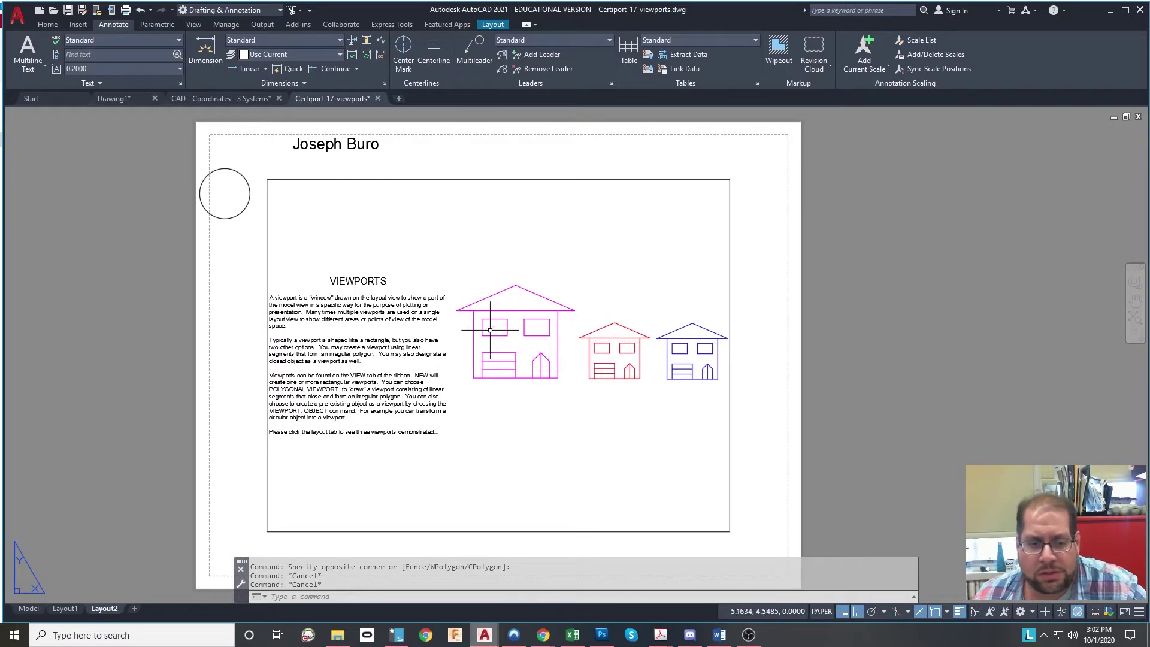
Step: Inside the viewport, pan and zoom until the crimson and blue houses fill it
double_click(615, 213)
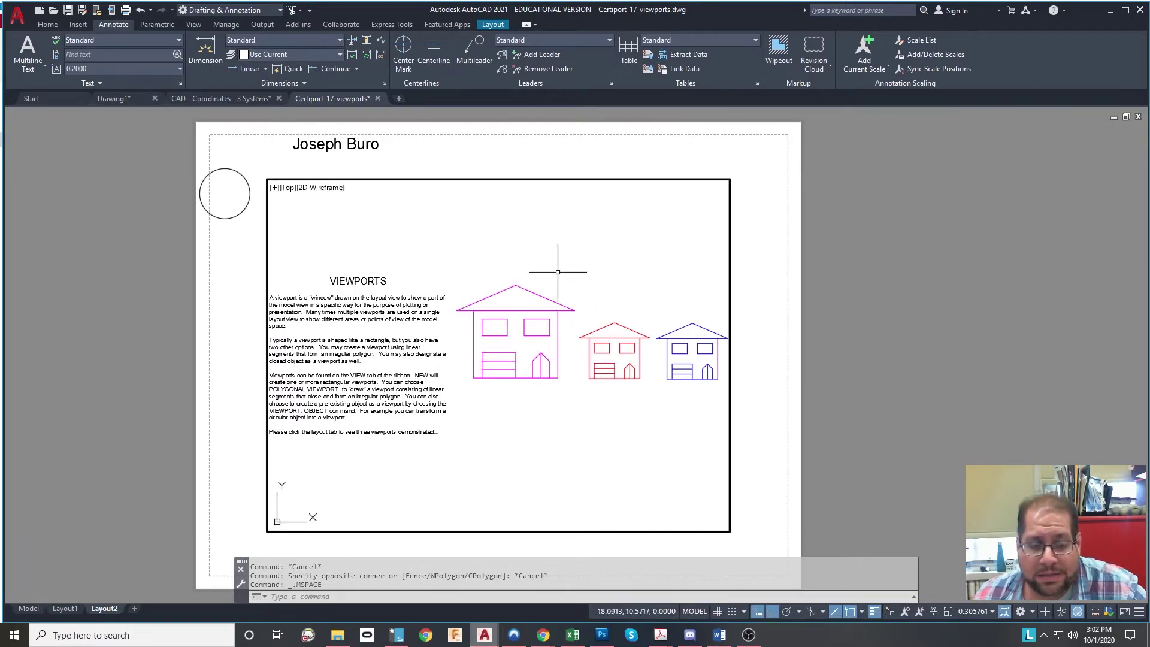
middle_drag(480, 310, 462, 290)
scroll(459, 457, up, 5)
scroll(492, 356, up, 3)
scroll(491, 355, down, 3)
scroll(547, 341, down, 3)
scroll(573, 307, up, 6)
scroll(574, 307, down, 2)
middle_drag(560, 308, 447, 338)
scroll(410, 282, down, 2)
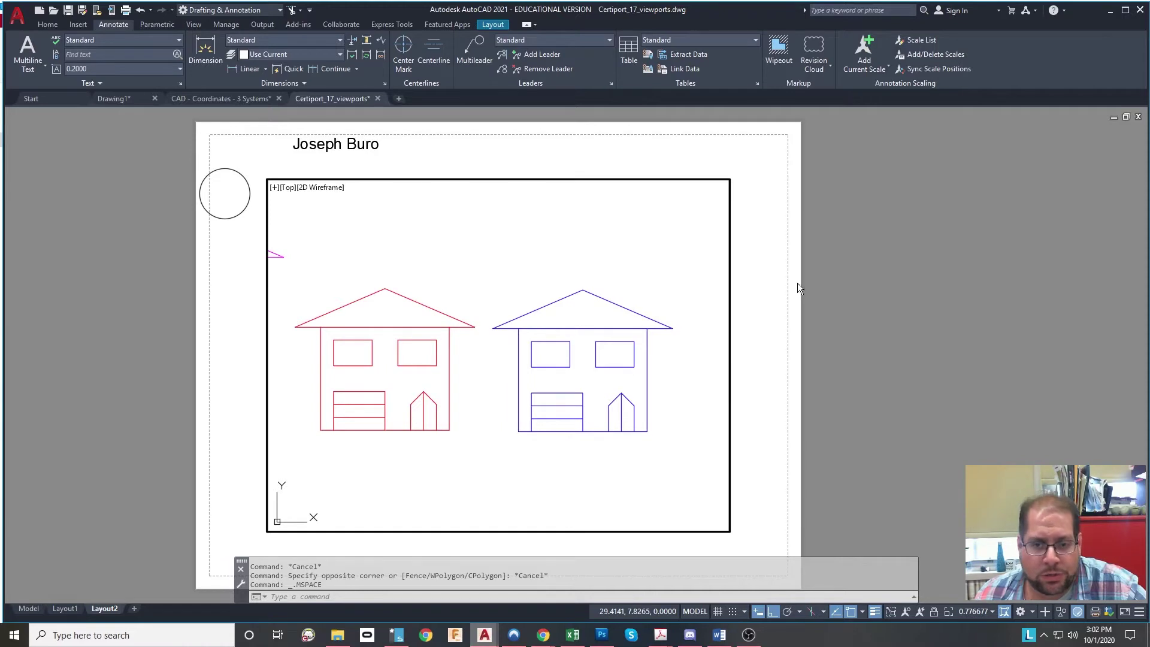
Step: Back in paper space, stretch the viewport's lower-left grip slightly right to pull its left edge in
double_click(775, 266)
click(775, 266)
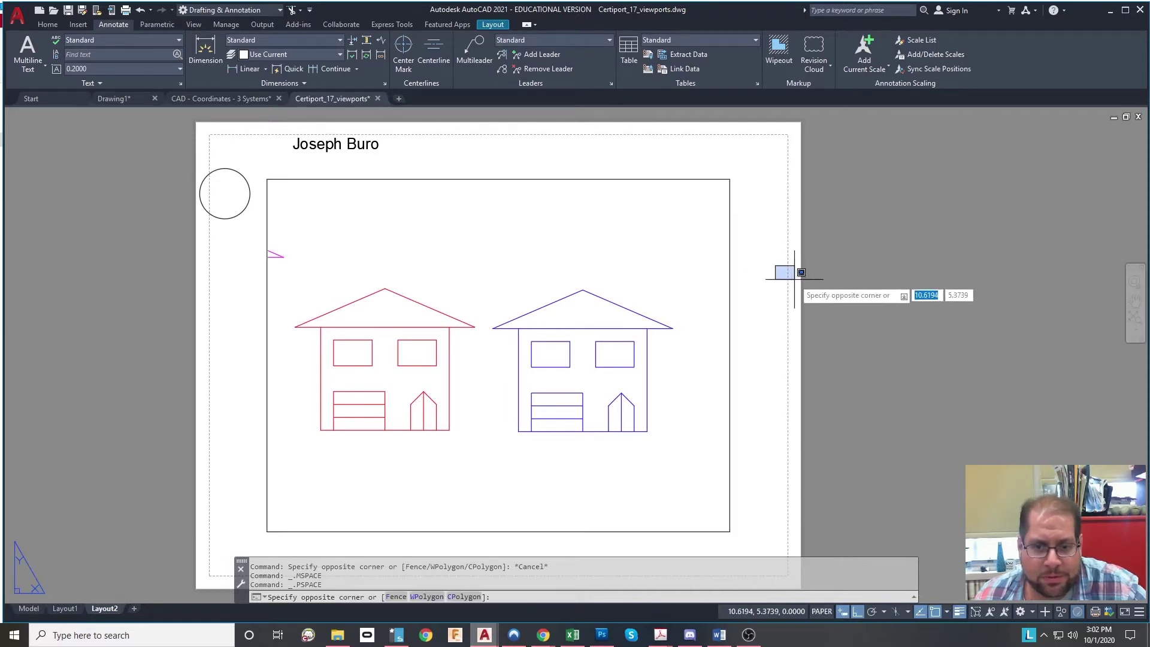
click(683, 404)
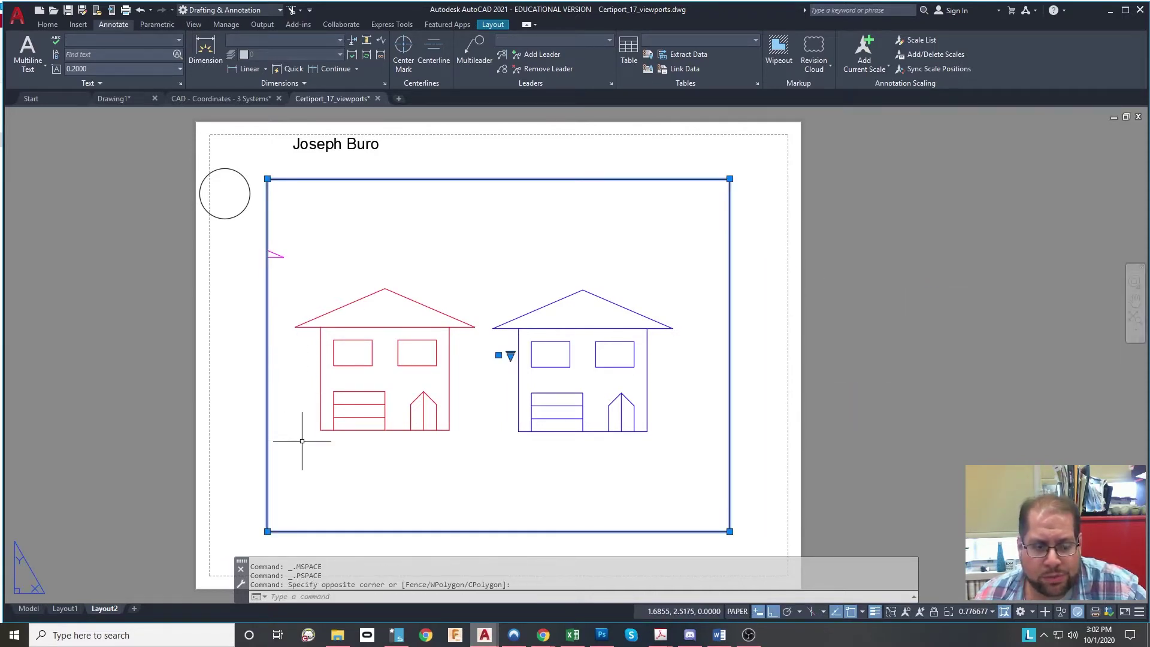
click(267, 531)
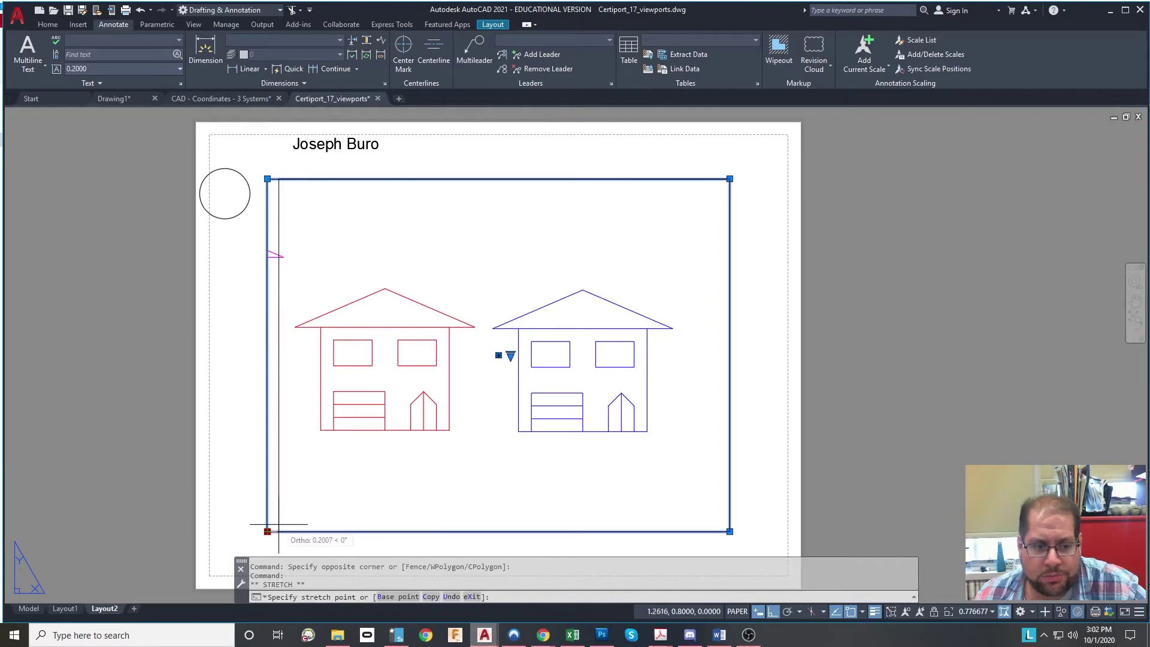
click(285, 531)
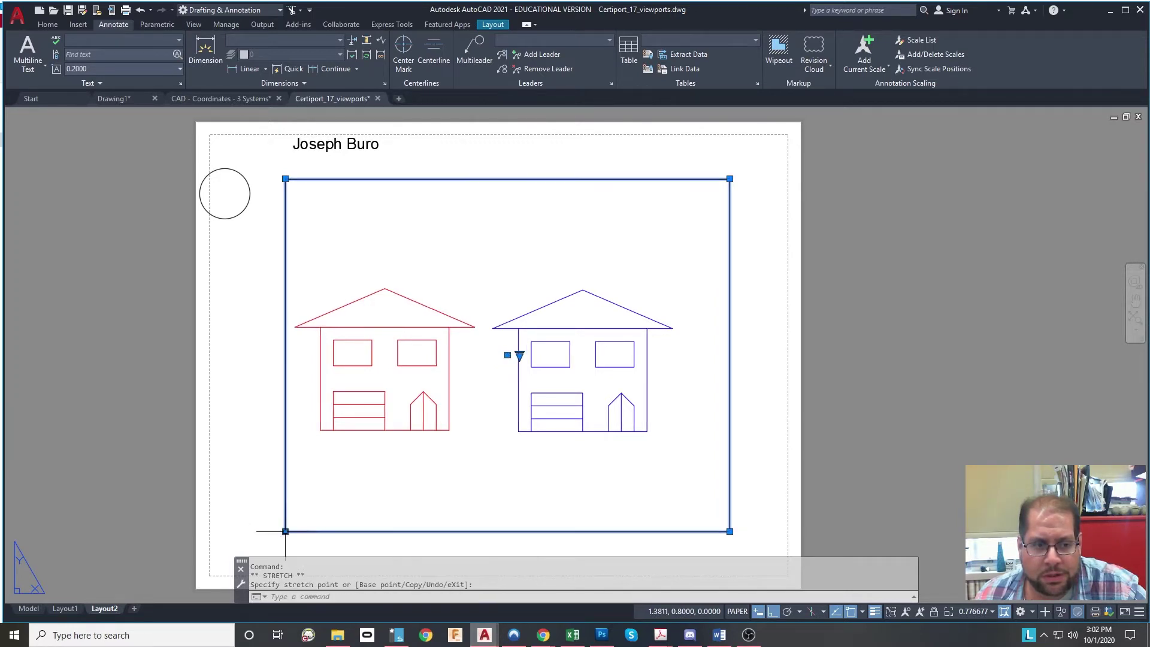
Step: Click around the viewport area, then cancel the selection to clear the viewport grips
click(802, 275)
click(763, 258)
click(762, 254)
click(762, 259)
click(814, 372)
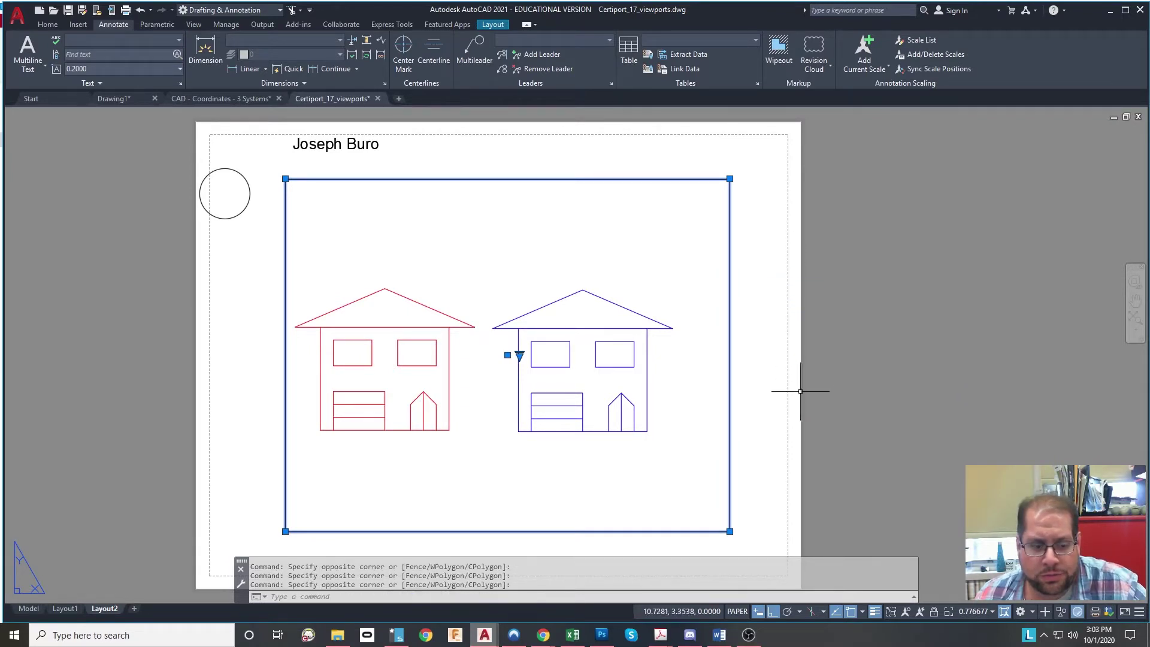
key(Escape)
key(Escape)
key(Escape)
scroll(811, 354, down, 4)
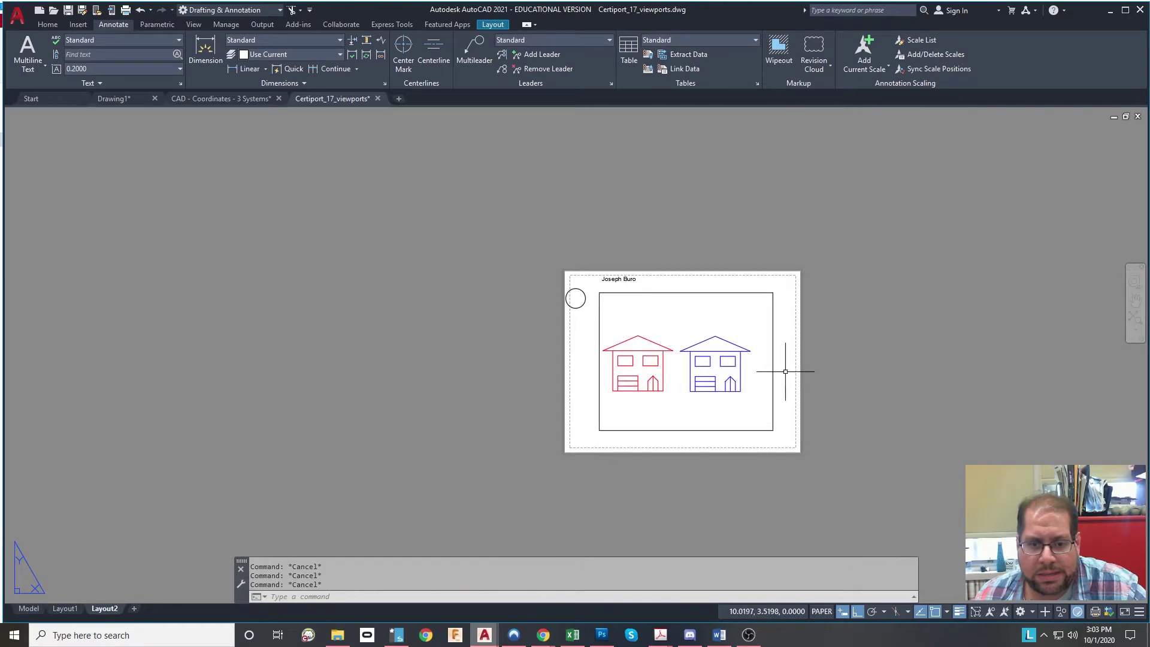
scroll(782, 372, up, 2)
Step: Move the circle slightly to the right with M, then centre the sheet in view
click(453, 265)
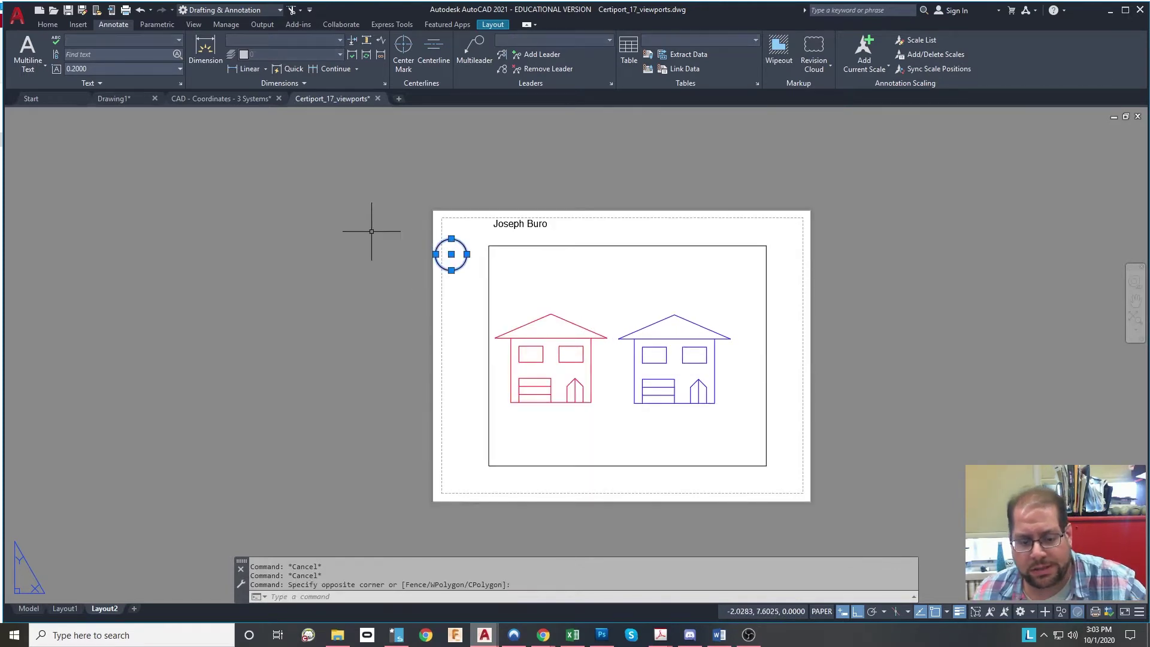
click(443, 245)
text(M)
key(Return)
click(488, 202)
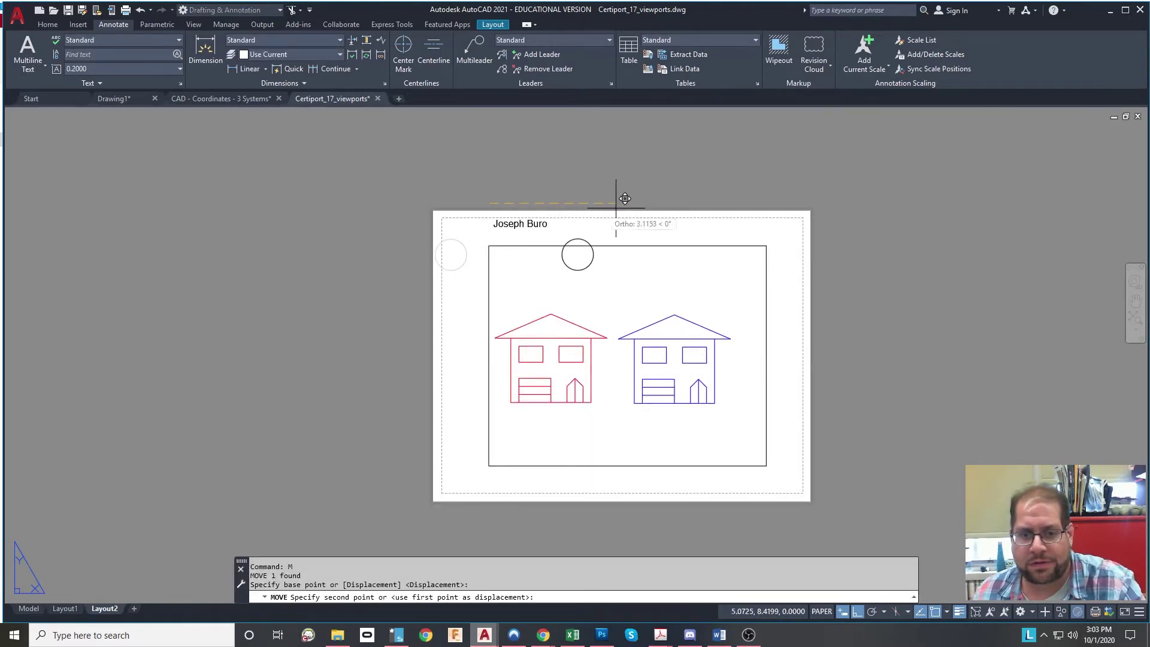
click(506, 203)
key(Escape)
key(Escape)
scroll(599, 395, up, 3)
scroll(605, 432, down, 2)
scroll(691, 348, up, 1)
middle_drag(691, 348, 644, 347)
scroll(614, 381, down, 3)
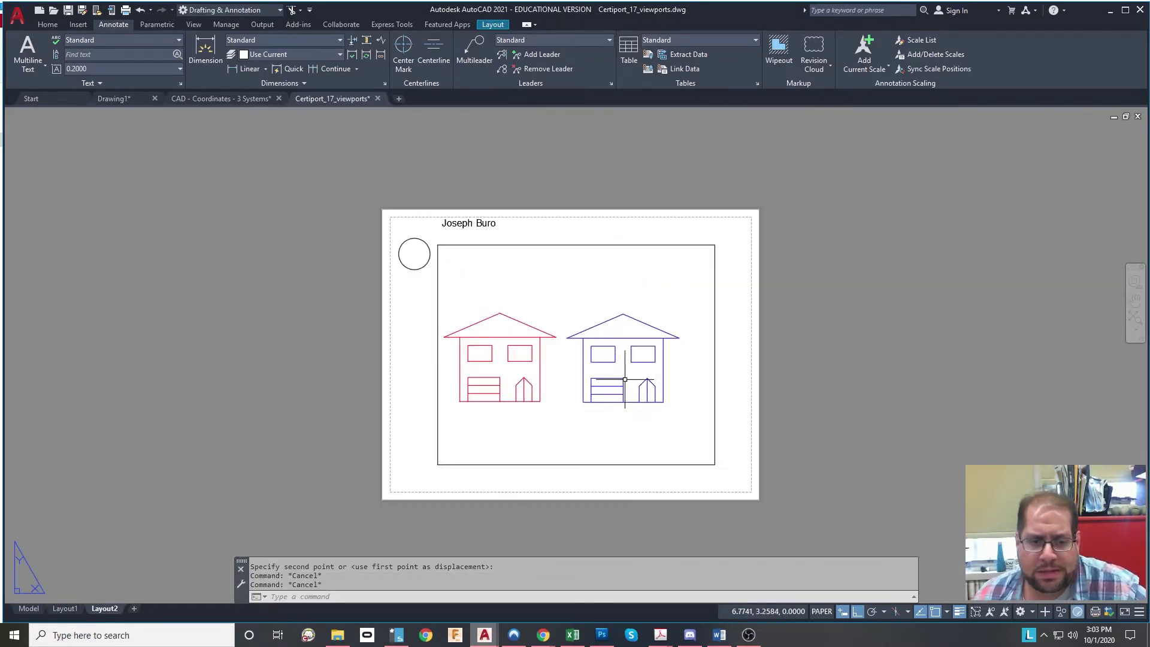
Step: Set Layout2's page setup paper size to Legal (8.50 x 14.00 inches) and close the Page Setup Manager
right_click(101, 609)
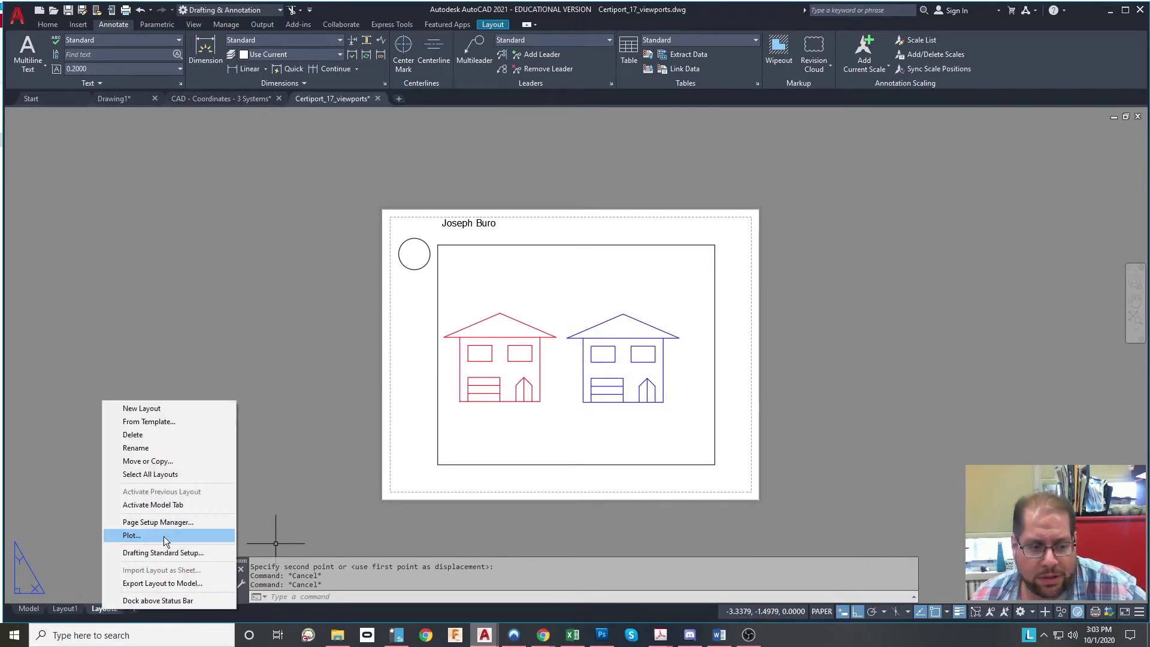
click(175, 521)
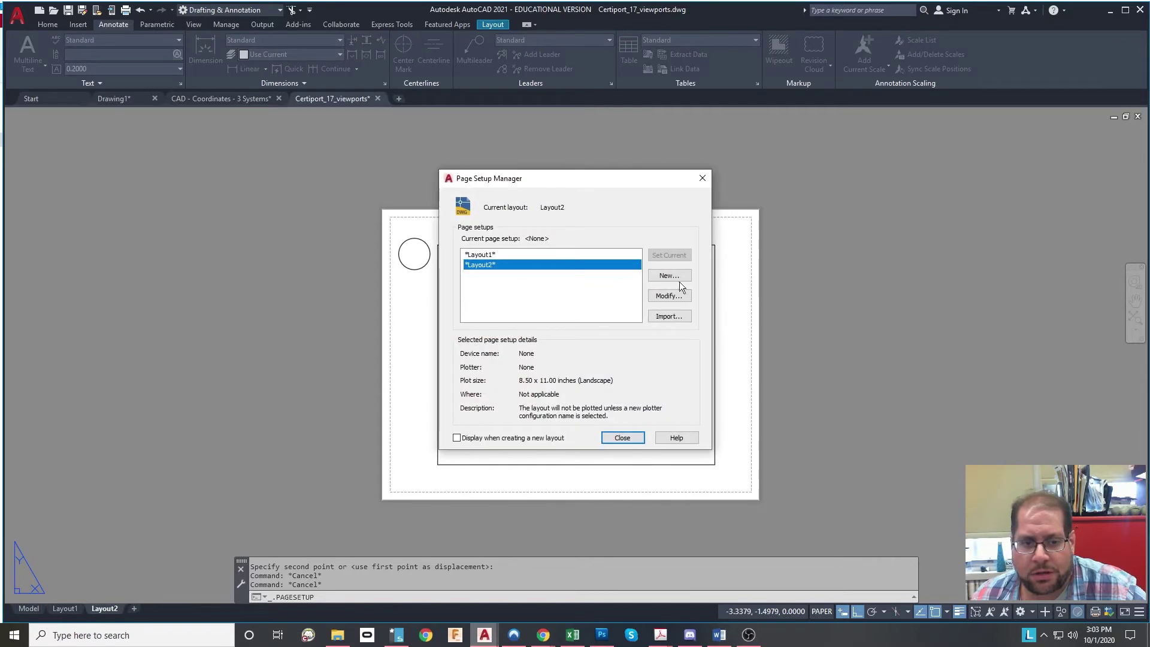
click(662, 299)
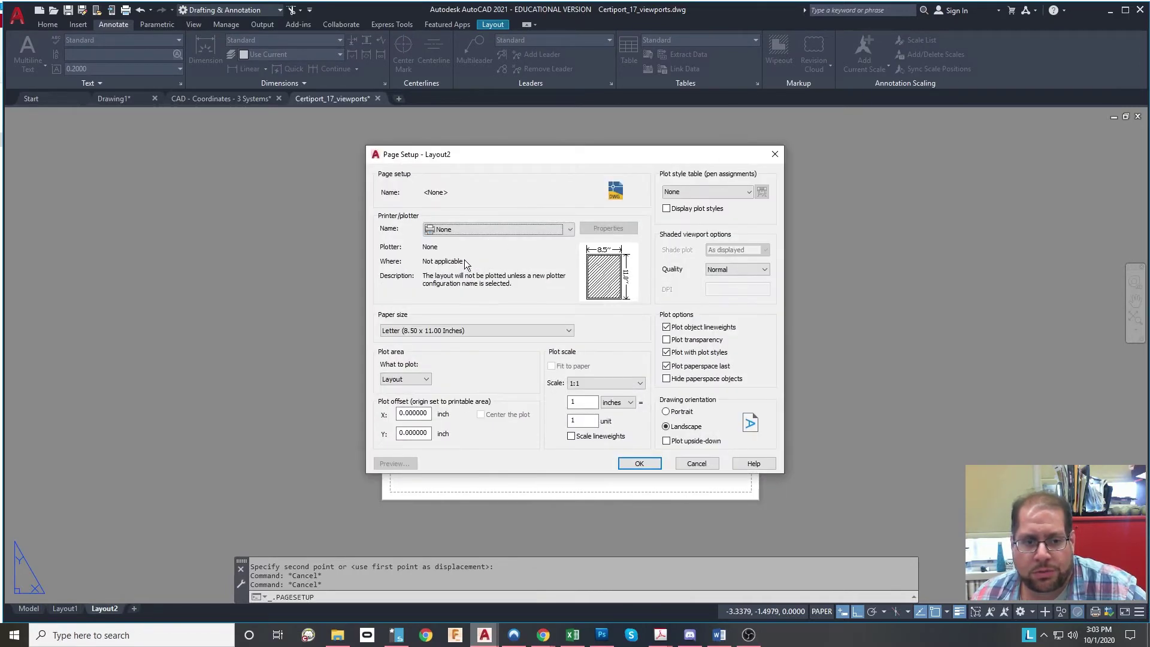
click(444, 329)
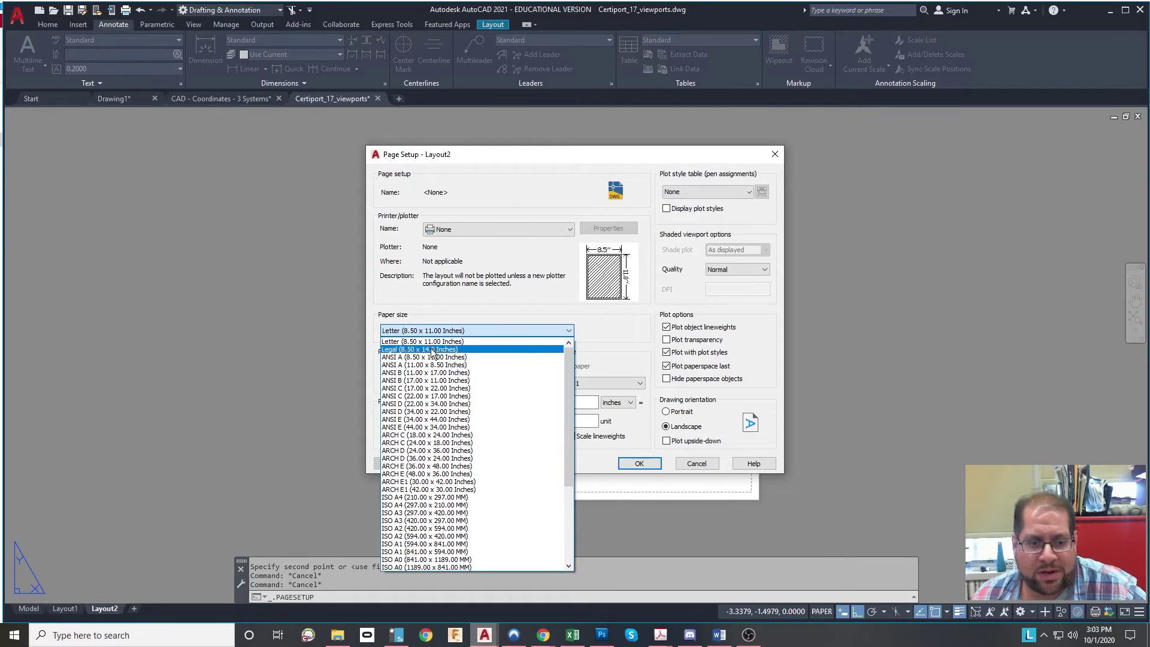
click(428, 355)
click(453, 330)
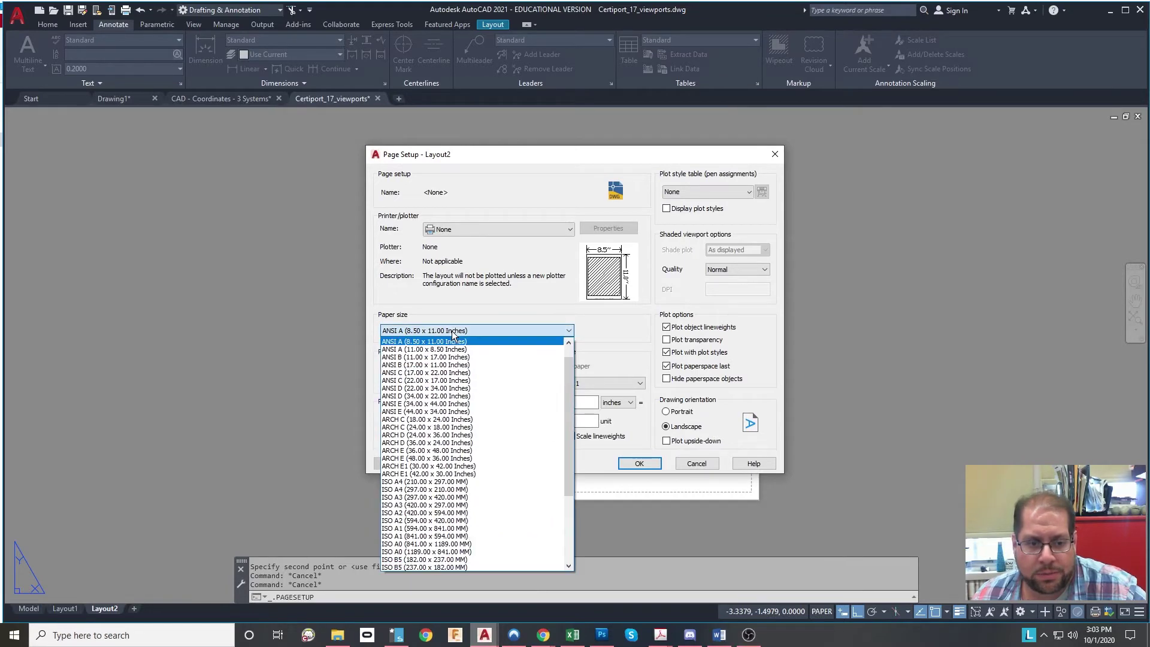
scroll(452, 360, up, 1)
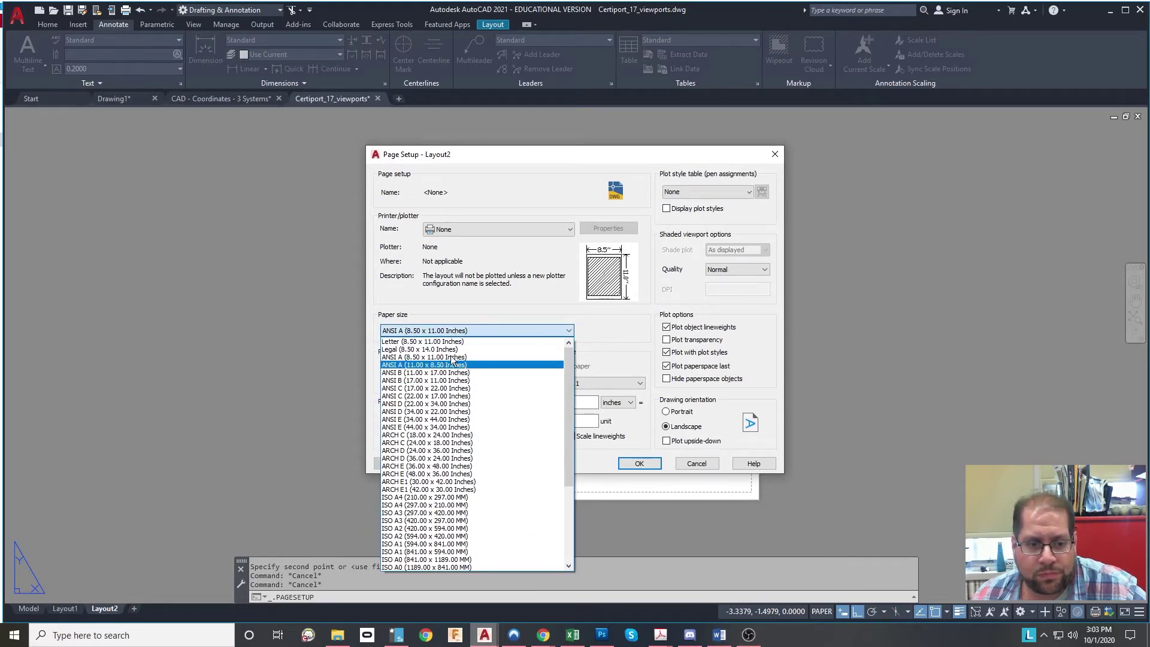
click(446, 349)
click(638, 463)
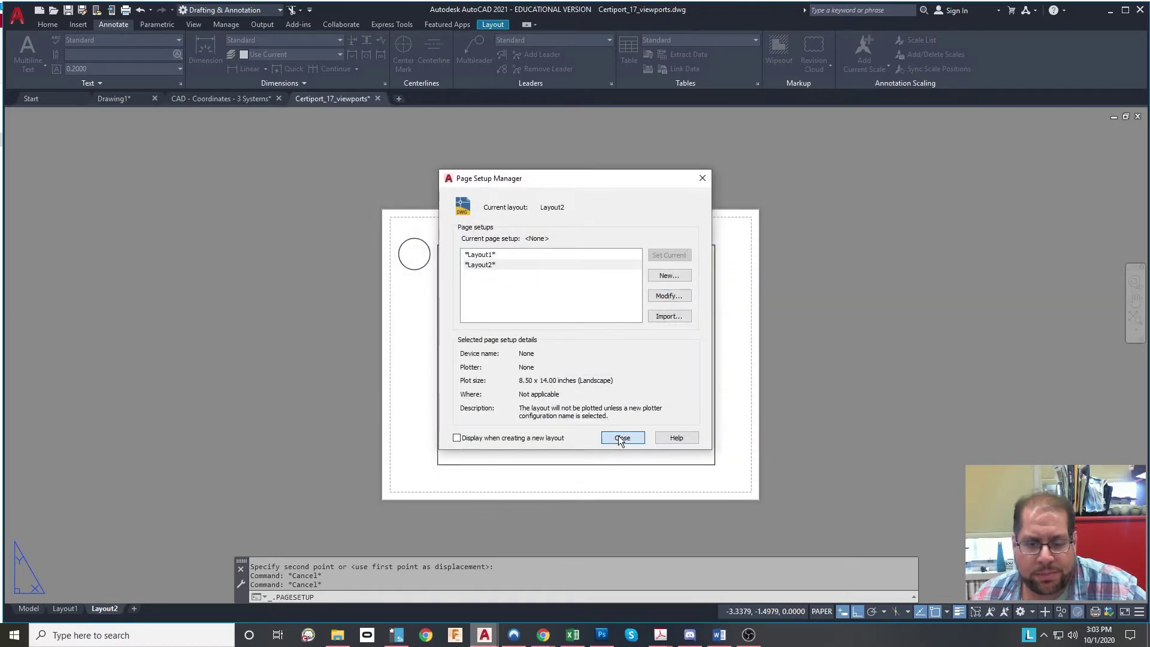
click(622, 438)
Step: Select the circle on the paper with a crossing window and delete it
scroll(622, 321, up, 2)
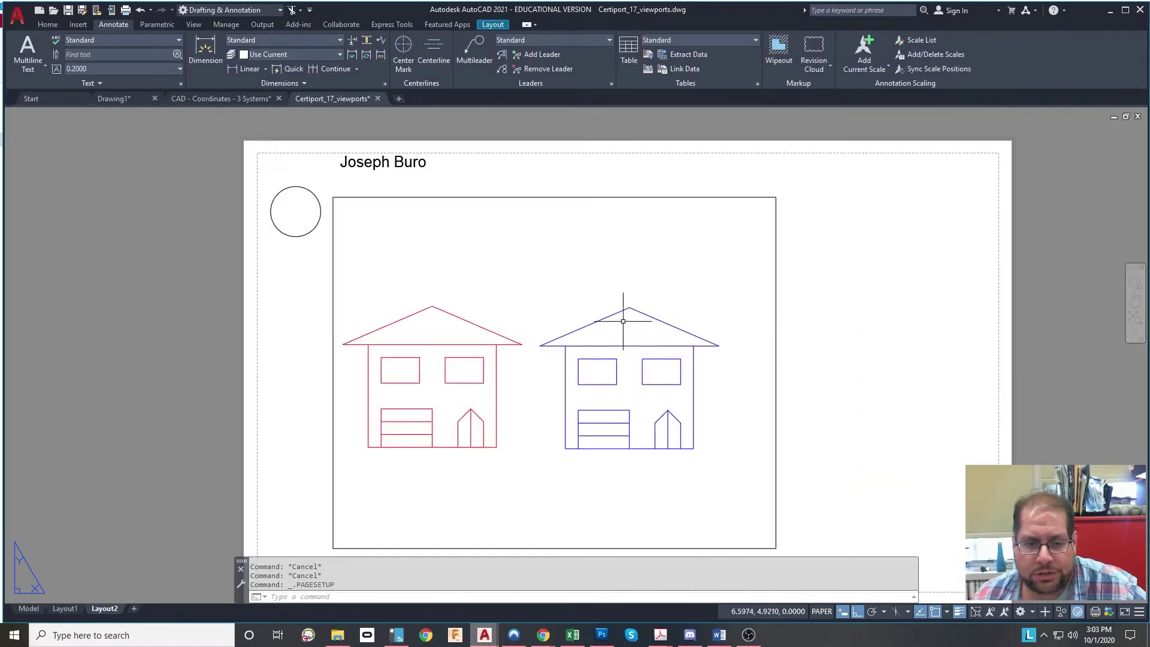
scroll(623, 322, down, 2)
click(412, 273)
click(421, 297)
click(420, 267)
click(402, 252)
click(439, 250)
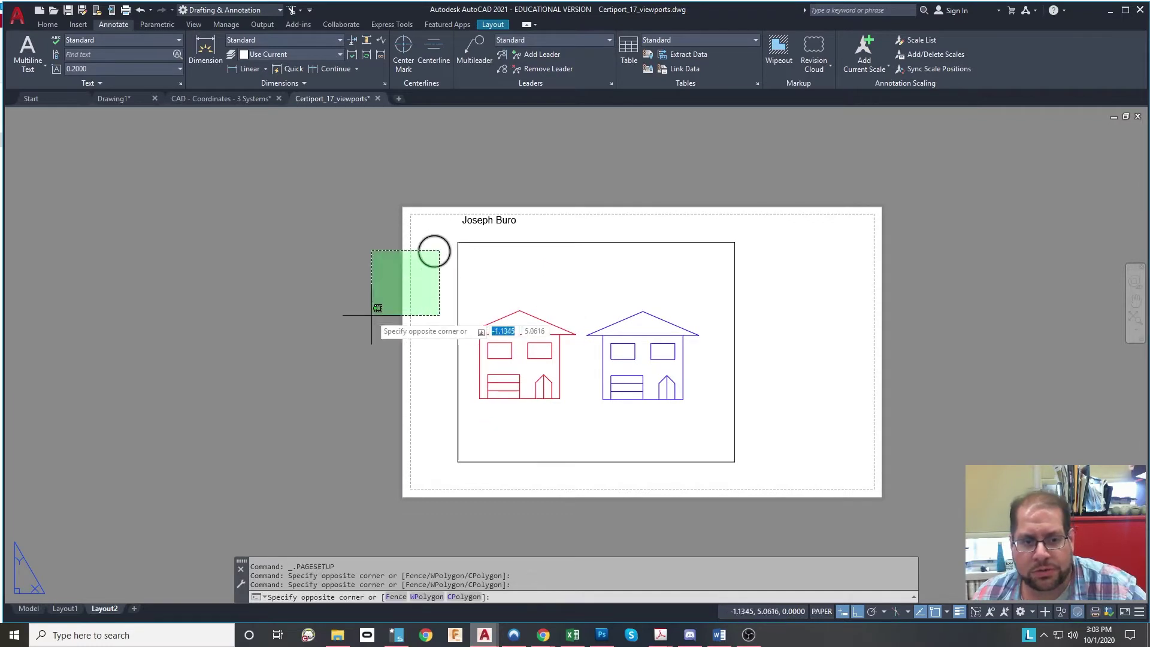
click(371, 314)
key(Delete)
Step: Stretch the viewport's corner grips out to the sheet margins so it nearly fills the Legal sheet
click(515, 259)
click(431, 274)
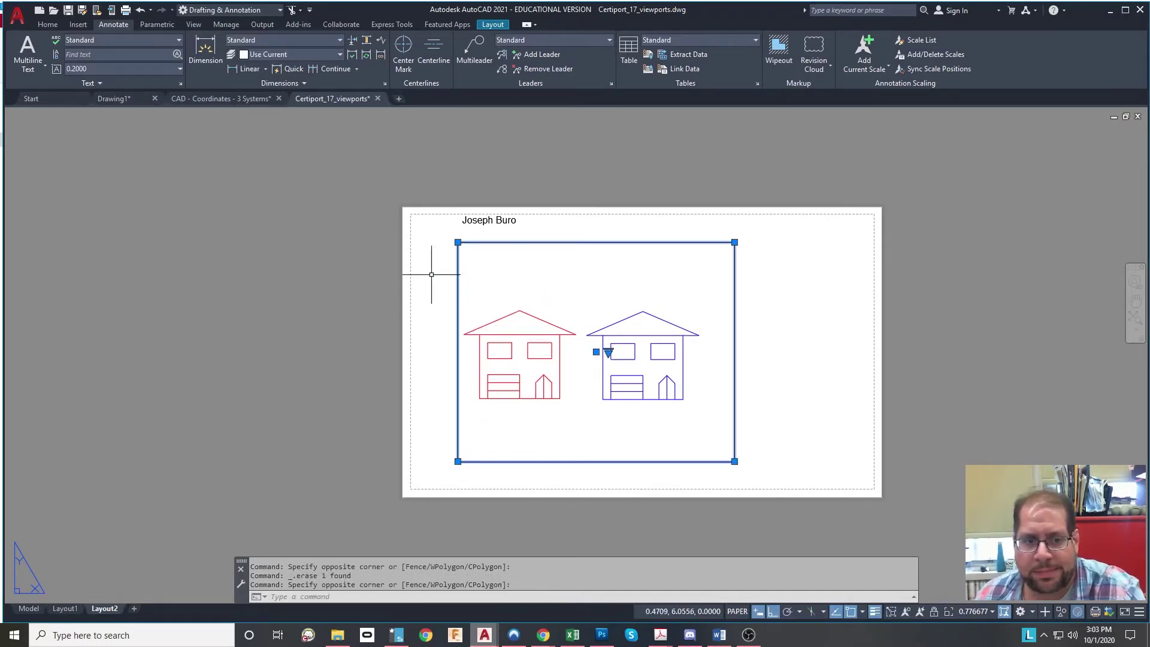
click(458, 242)
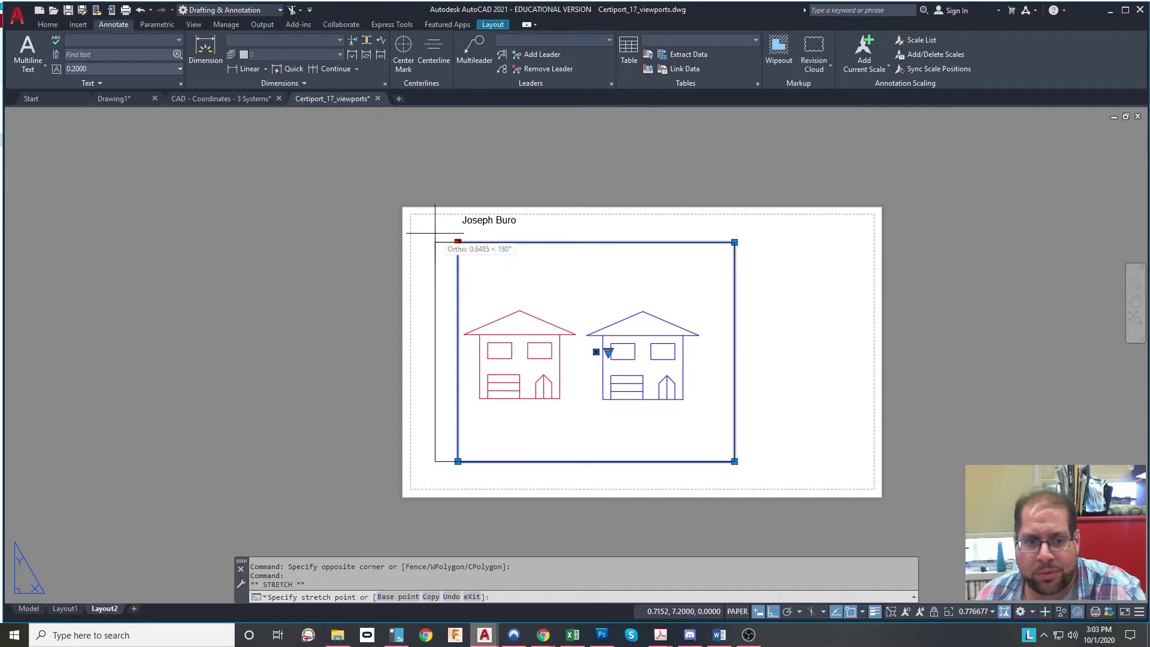
click(413, 232)
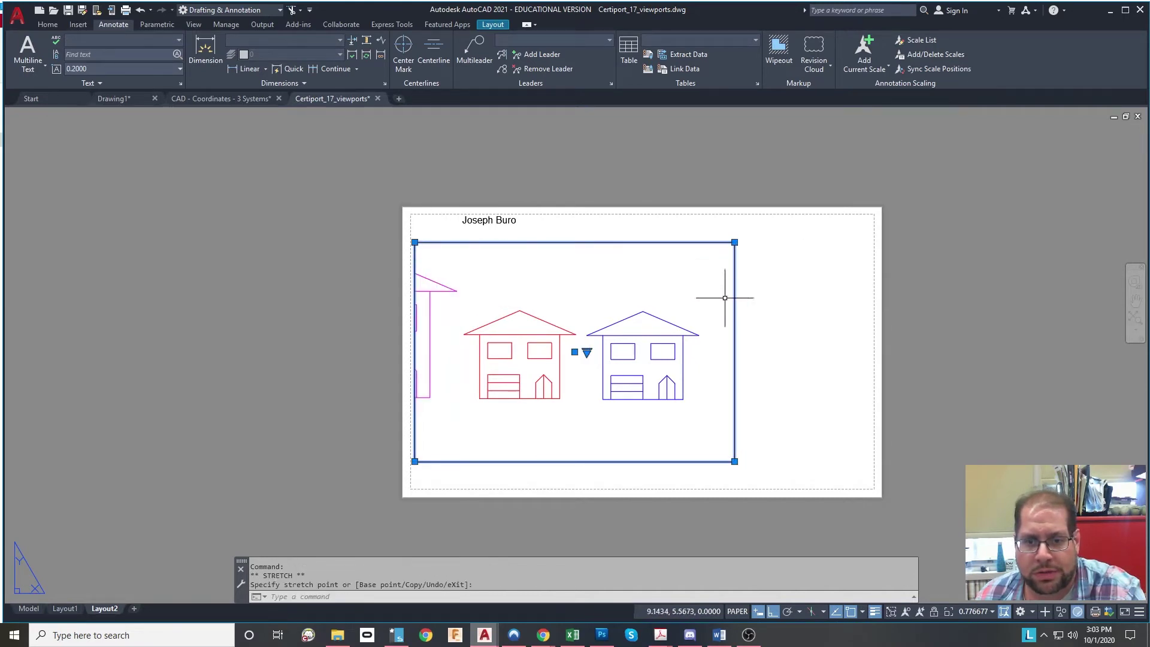
click(734, 242)
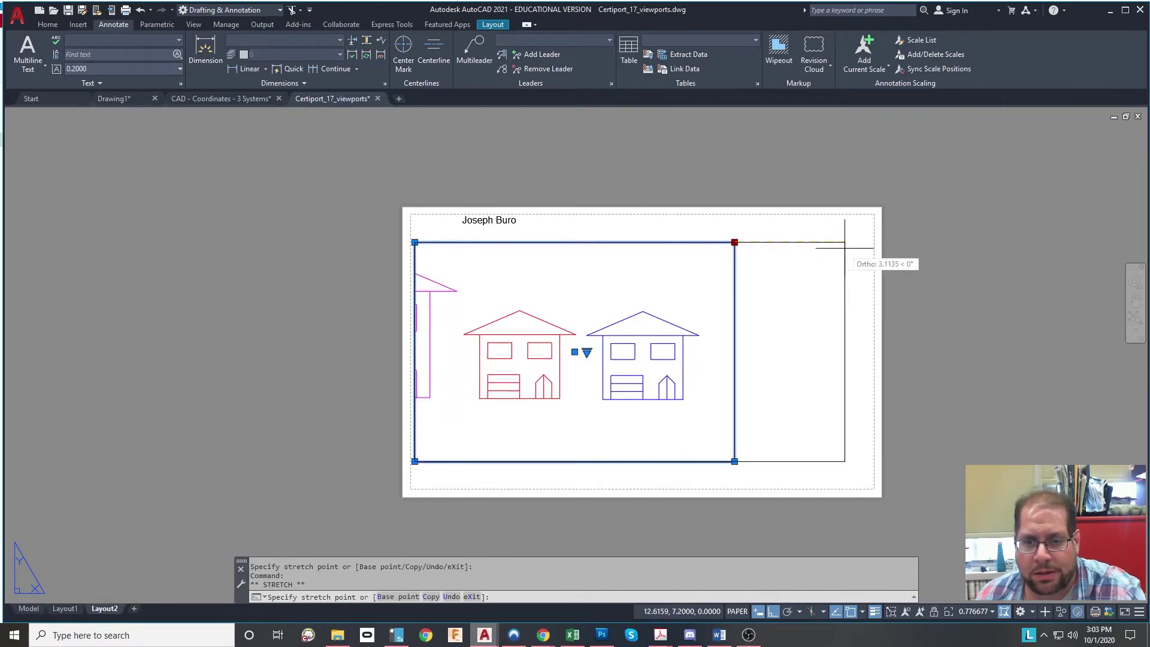
click(866, 243)
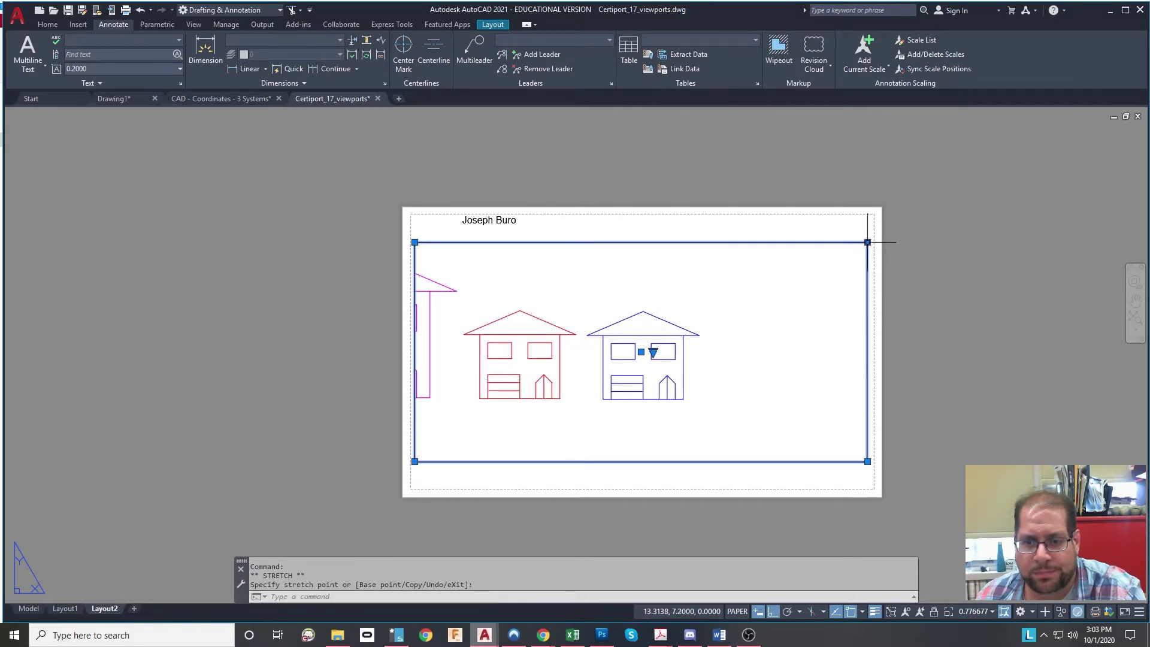
click(867, 242)
click(869, 231)
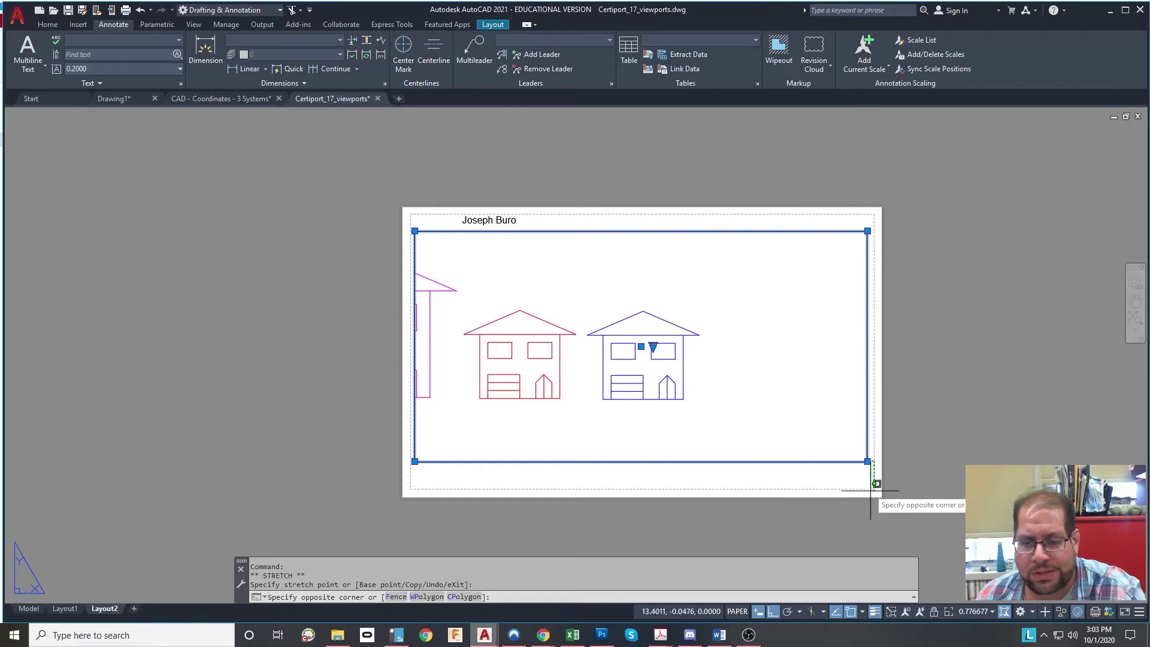
click(867, 461)
click(867, 461)
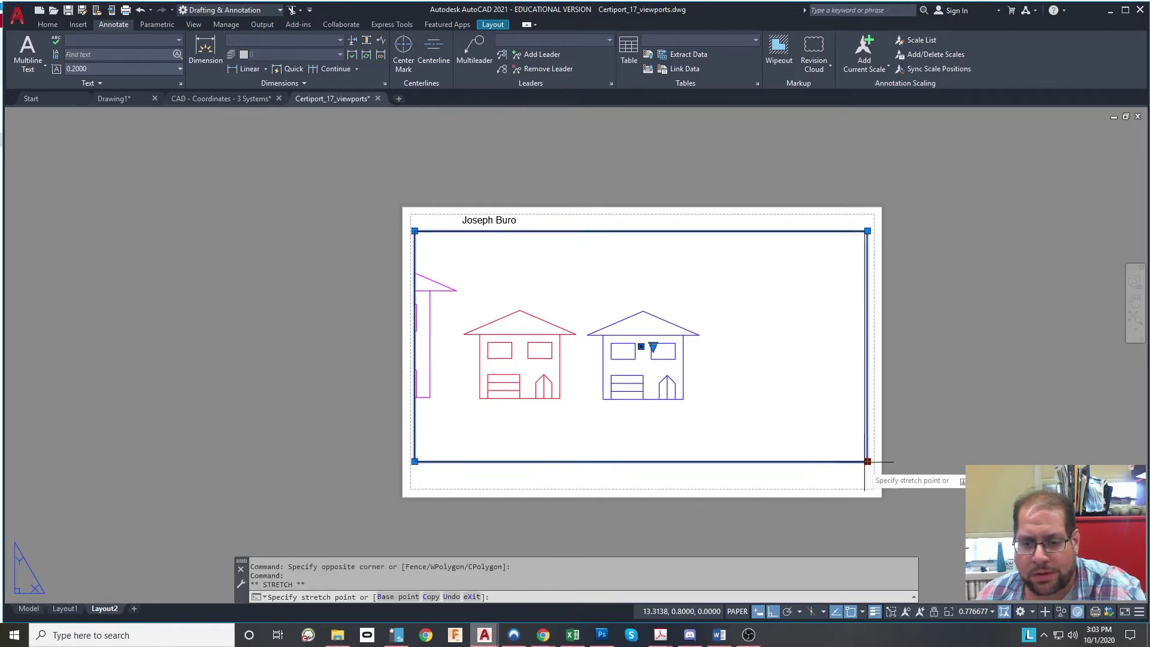
click(870, 479)
Step: Activate the viewport and pan the drawing right and up within it
key(Escape)
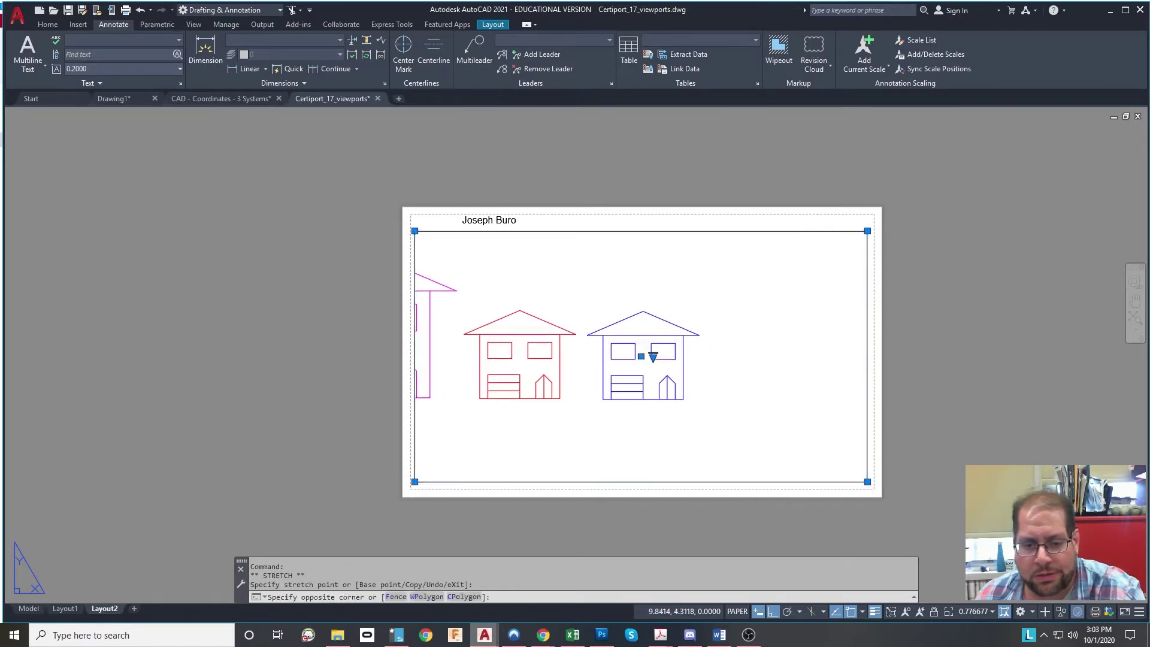
double_click(689, 344)
scroll(657, 335, down, 3)
middle_drag(598, 348, 733, 374)
scroll(733, 374, down, 1)
scroll(695, 373, up, 1)
mouse_move(623, 390)
middle_down()
mouse_move(692, 372)
mouse_move(681, 371)
mouse_move(772, 377)
mouse_move(761, 399)
middle_up()
scroll(680, 371, up, 1)
scroll(772, 377, down, 1)
scroll(772, 378, up, 1)
scroll(773, 377, down, 1)
Step: Window-zoom with Z around the VIEWPORTS notes and large house, then return to paper space
text(z)
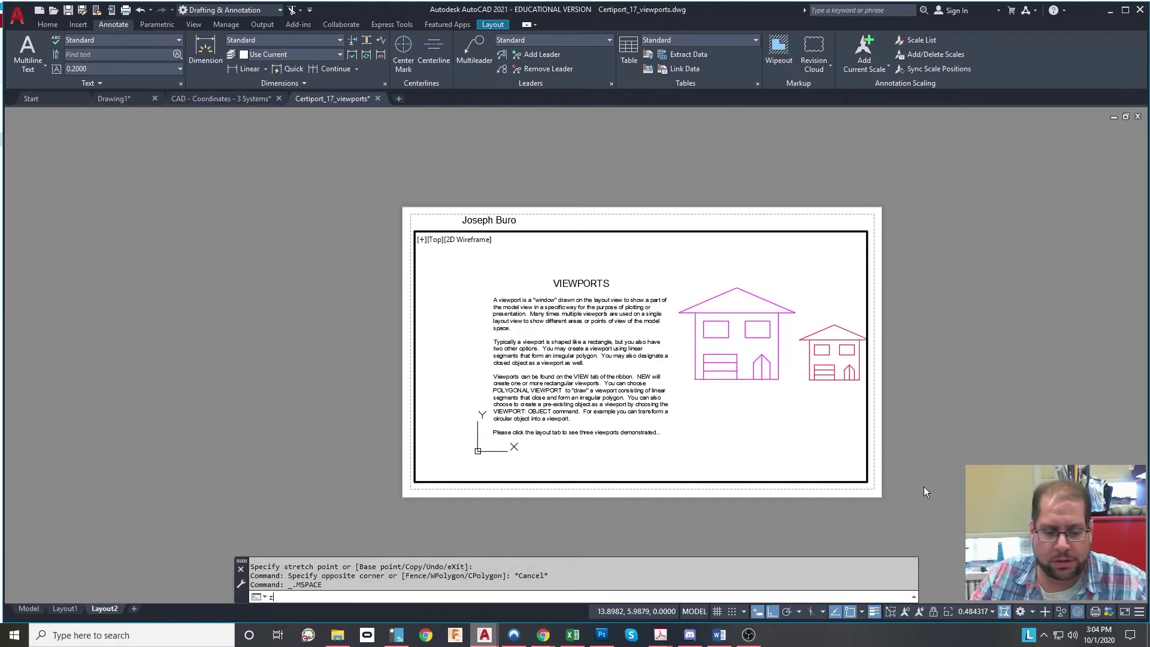
key(Return)
text(z)
key(Return)
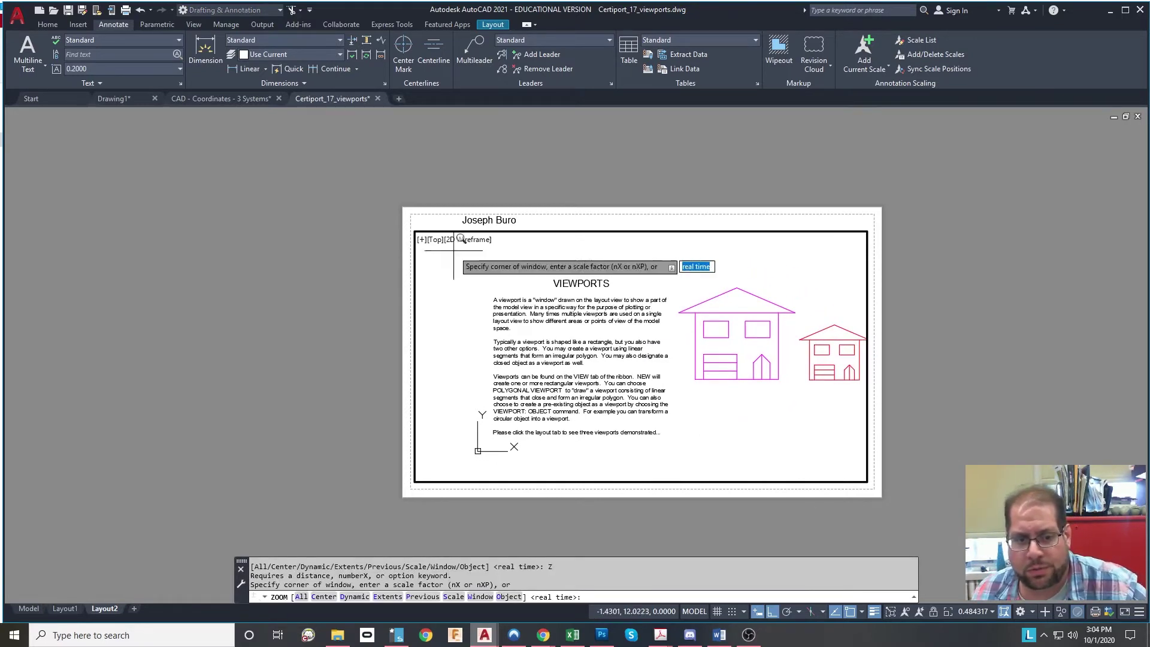
click(471, 268)
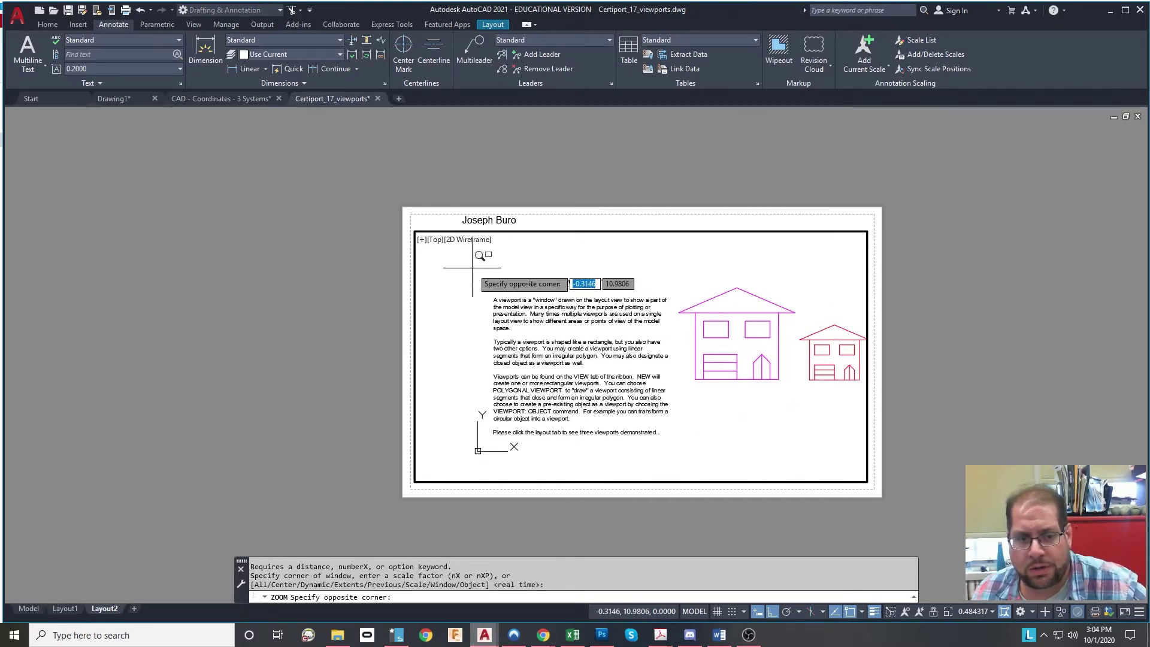
click(801, 450)
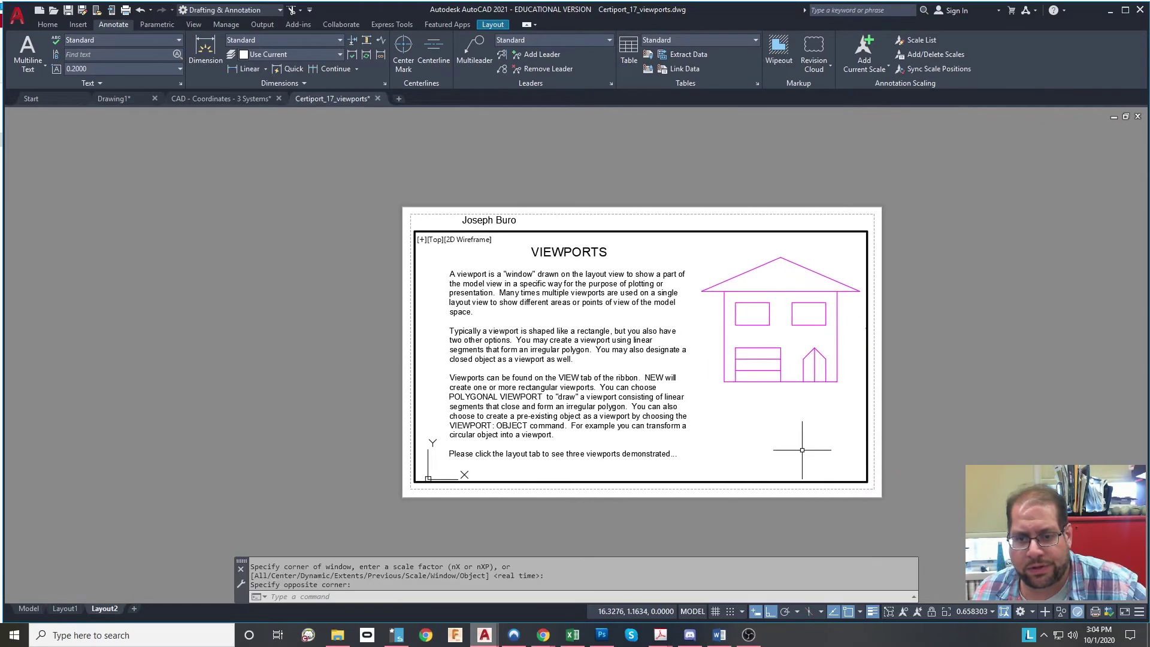
double_click(957, 338)
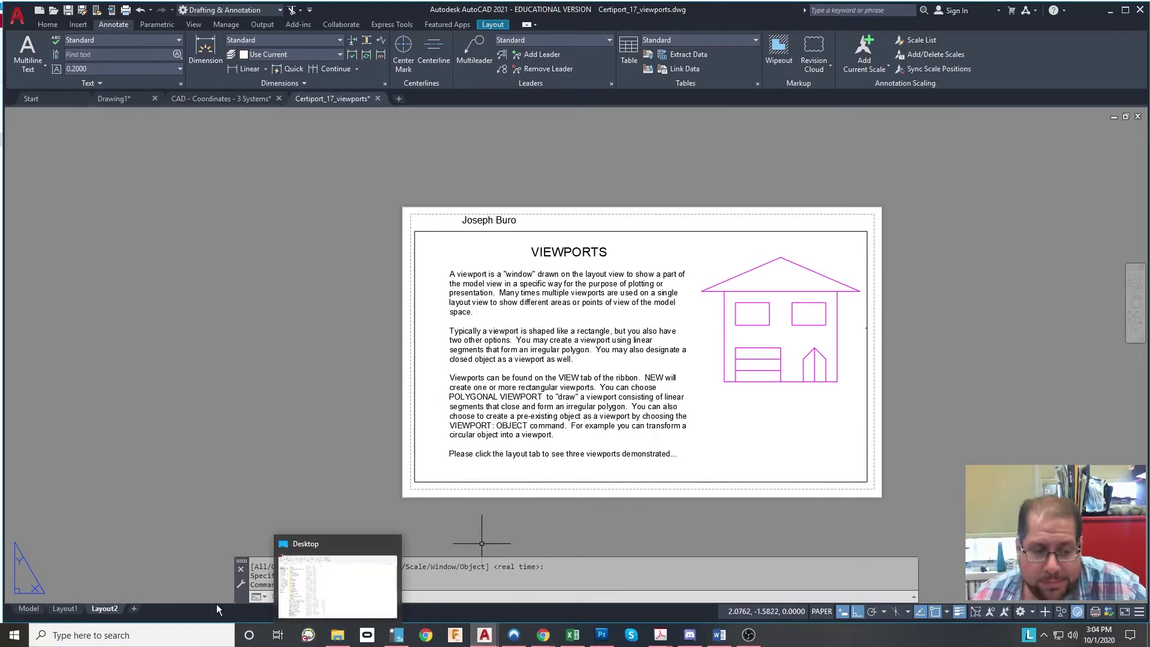
click(64, 608)
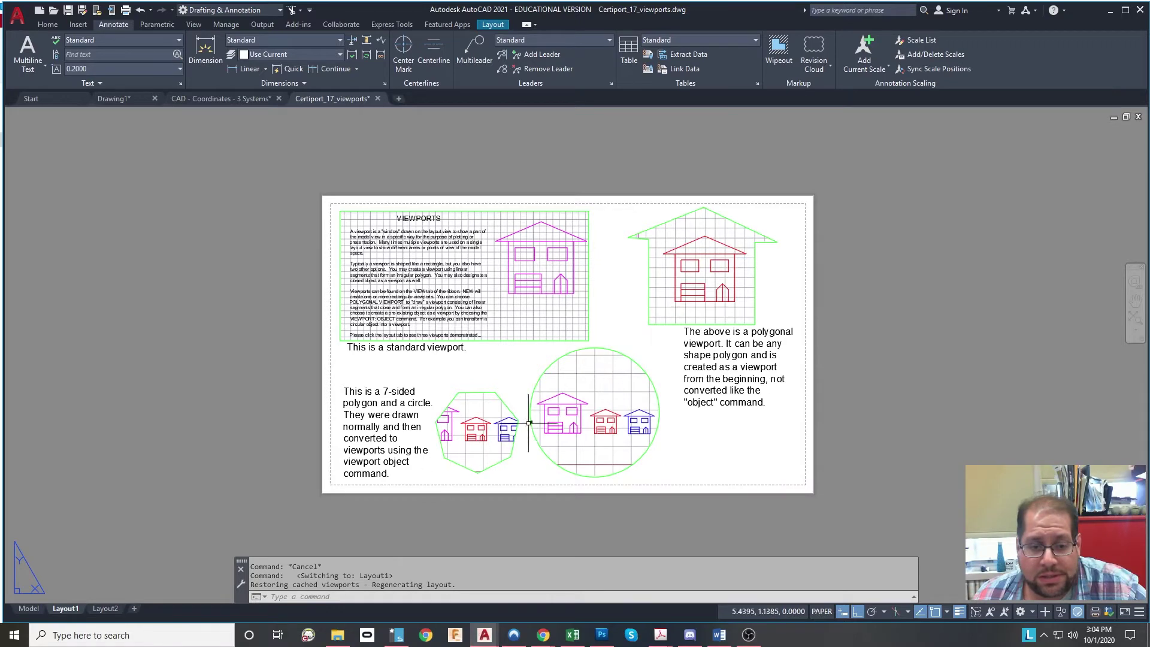
click(29, 608)
scroll(714, 313, down, 2)
scroll(836, 303, up, 2)
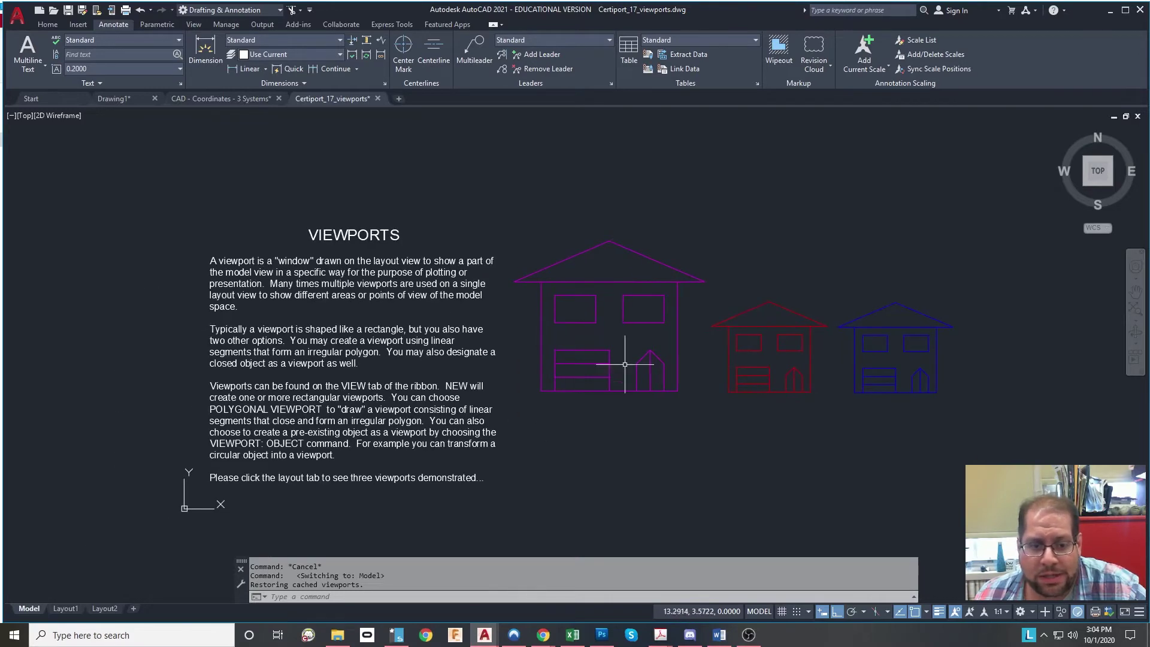
click(66, 609)
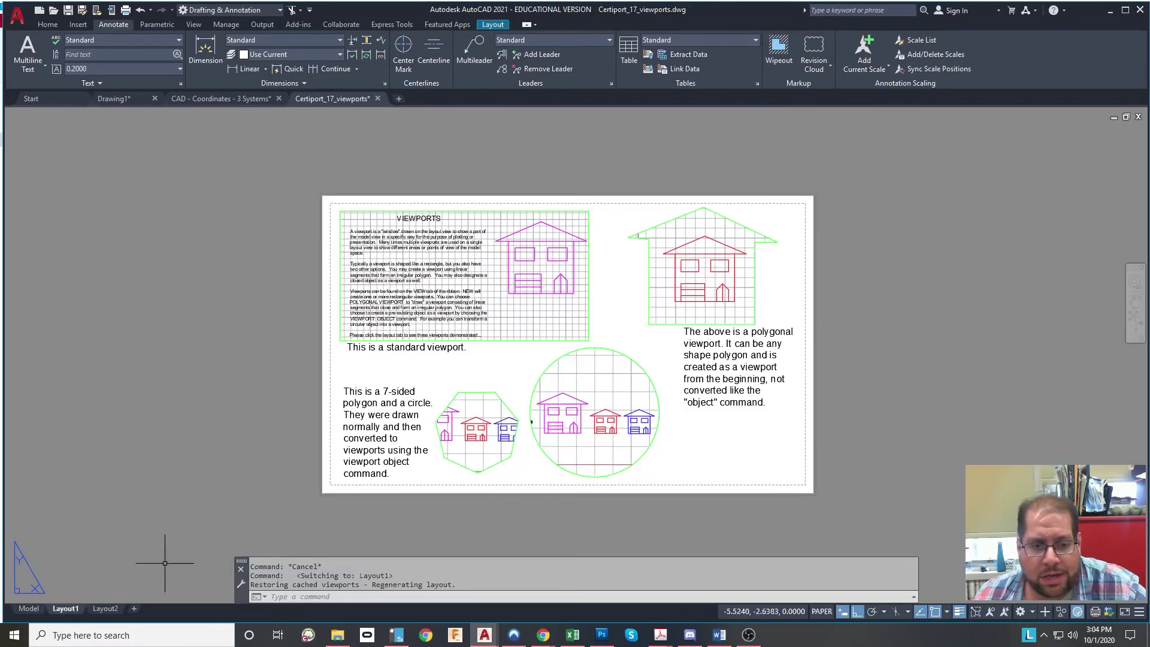
click(106, 609)
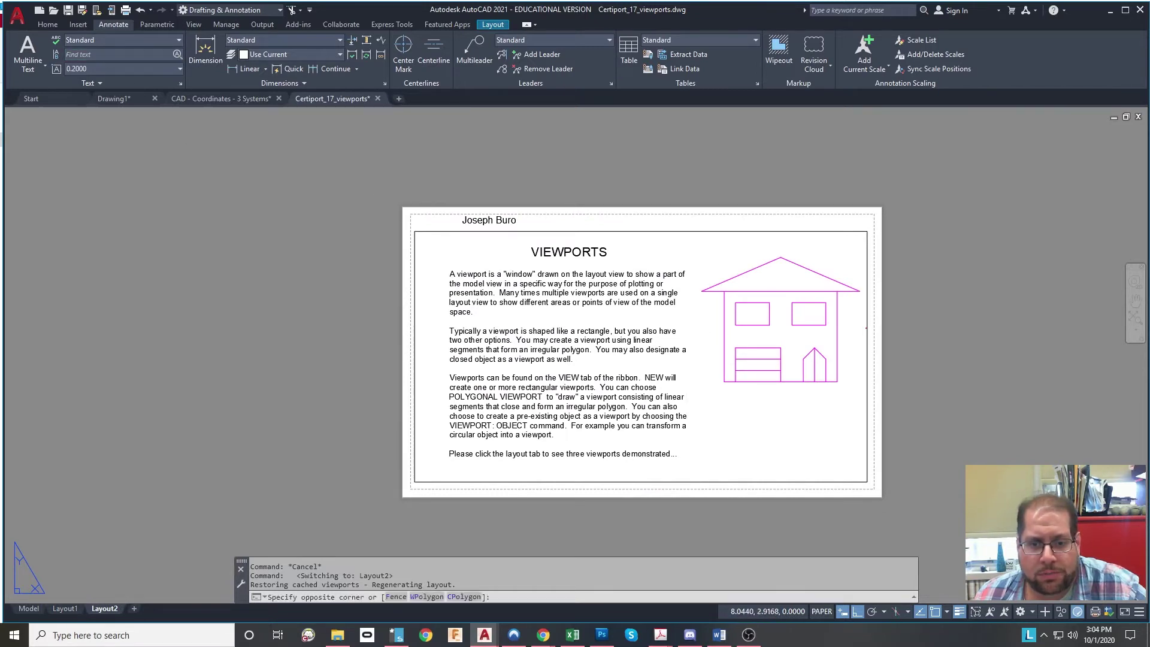
Step: Activate the viewport and bring the notes and all three houses into view
double_click(687, 387)
scroll(824, 391, down, 3)
middle_drag(600, 410, 683, 380)
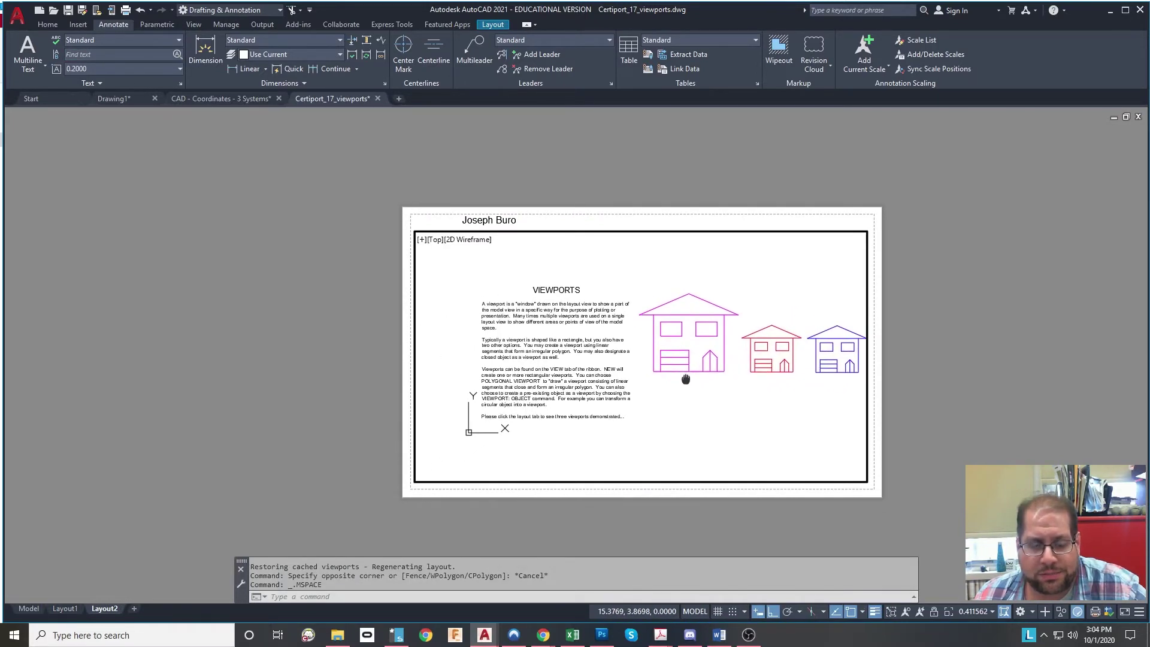
Step: Draw a model-space circle below the large house, then reposition the sheet and viewport contents
click(48, 24)
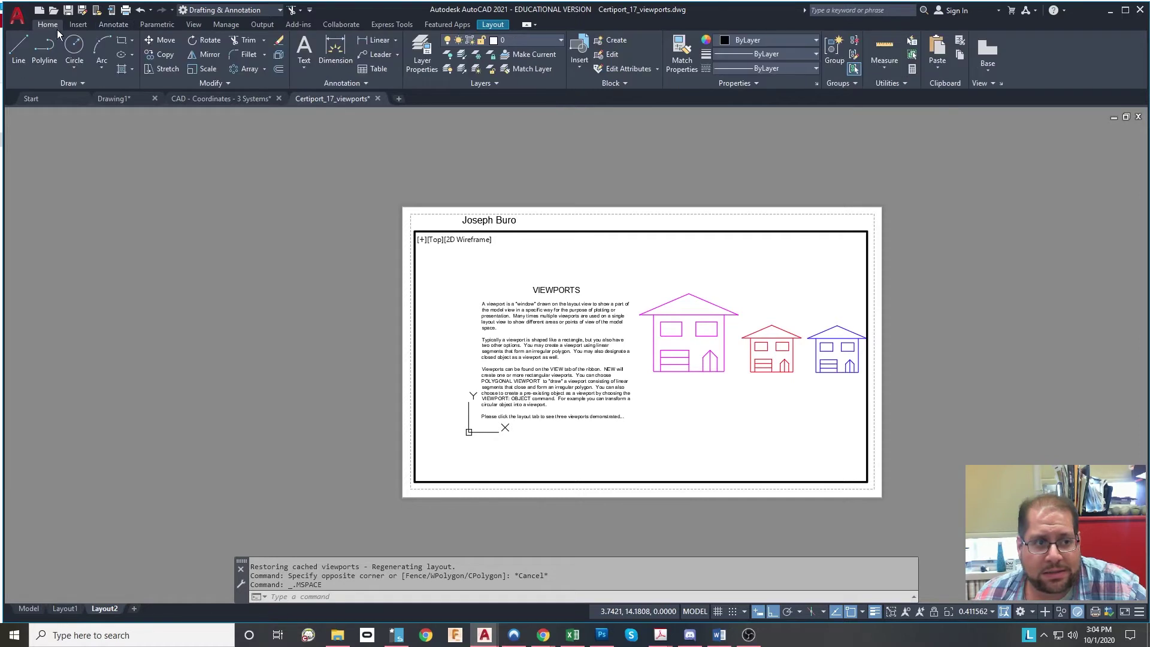
click(74, 46)
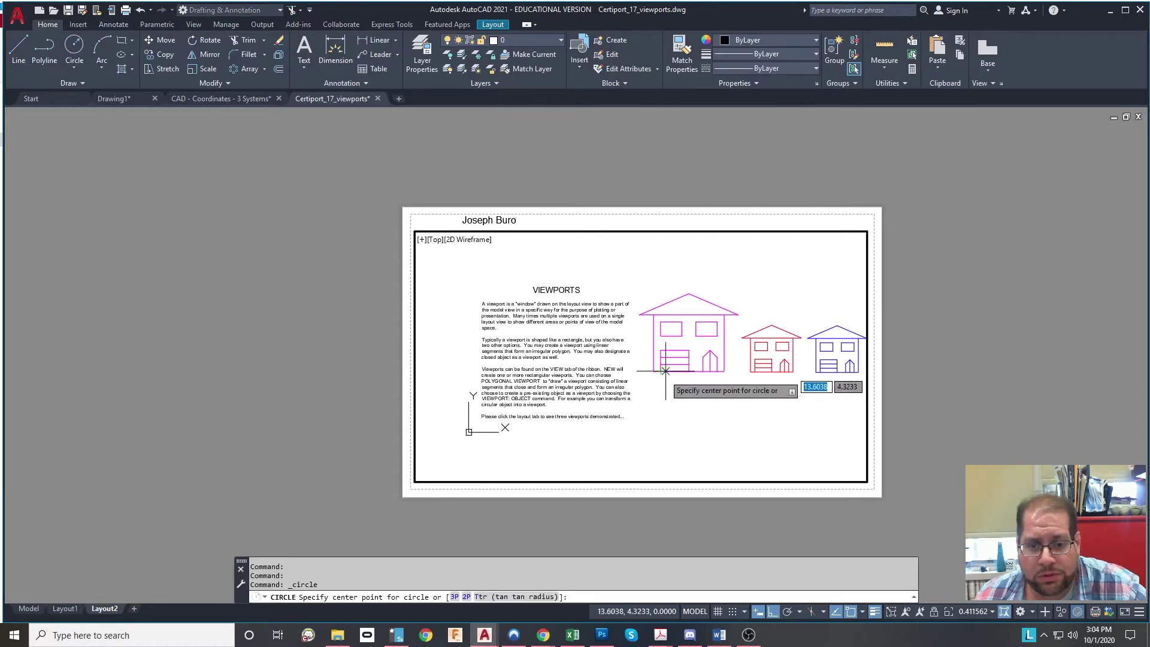
click(660, 387)
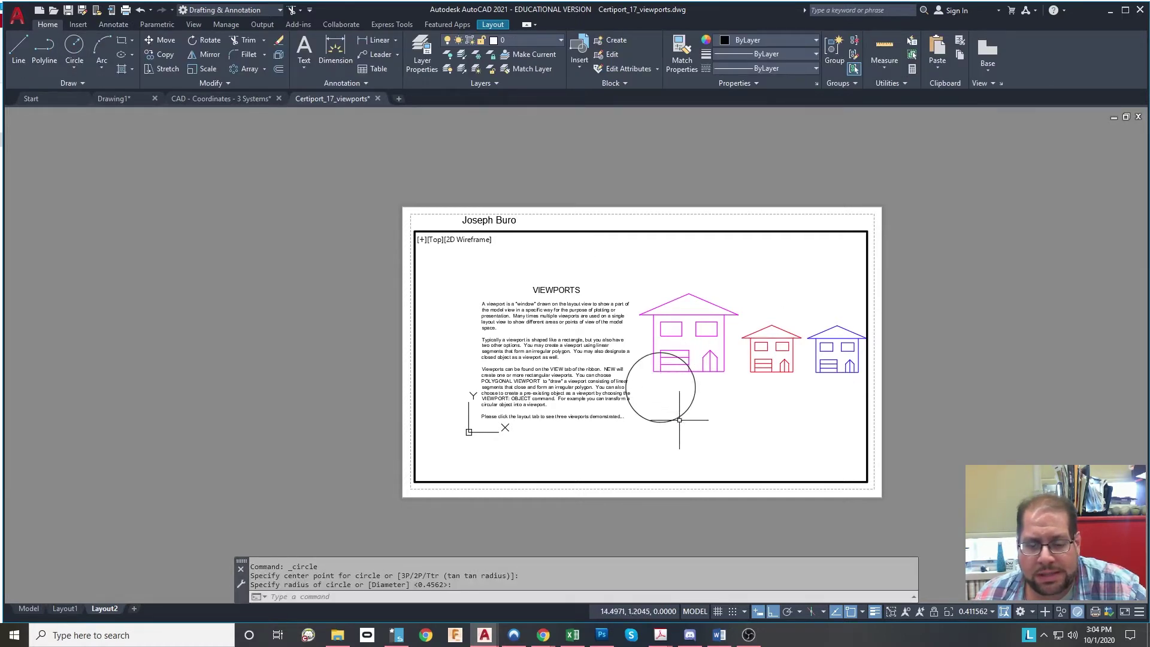
double_click(954, 325)
middle_drag(930, 349, 836, 335)
double_click(677, 426)
middle_drag(678, 425, 720, 403)
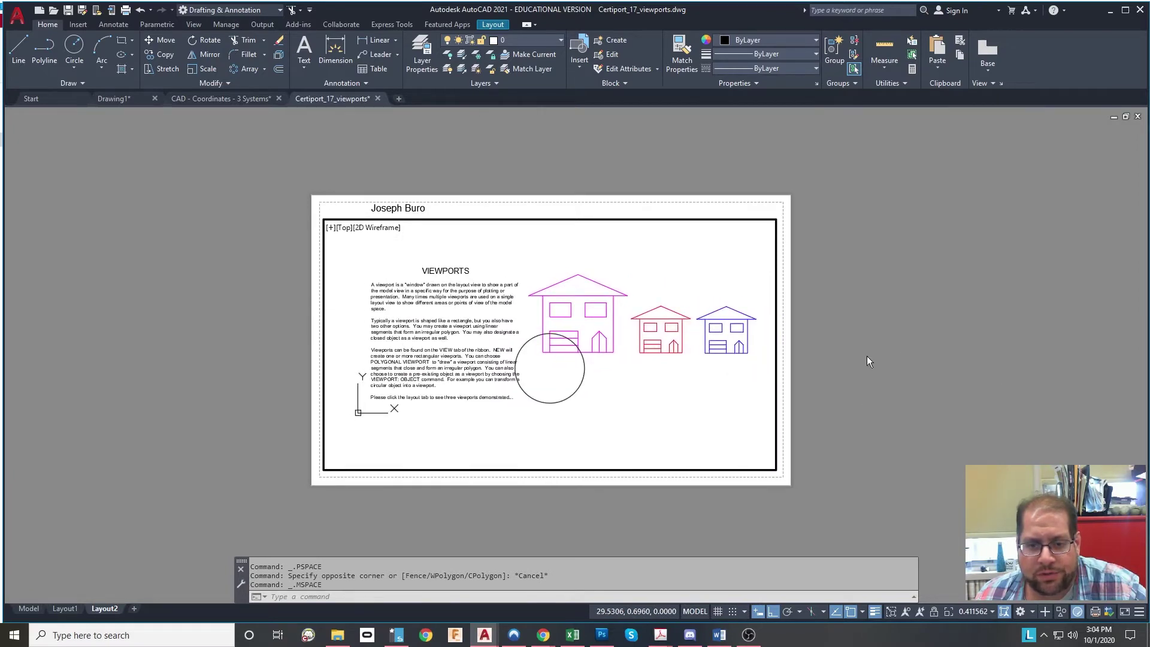
click(29, 608)
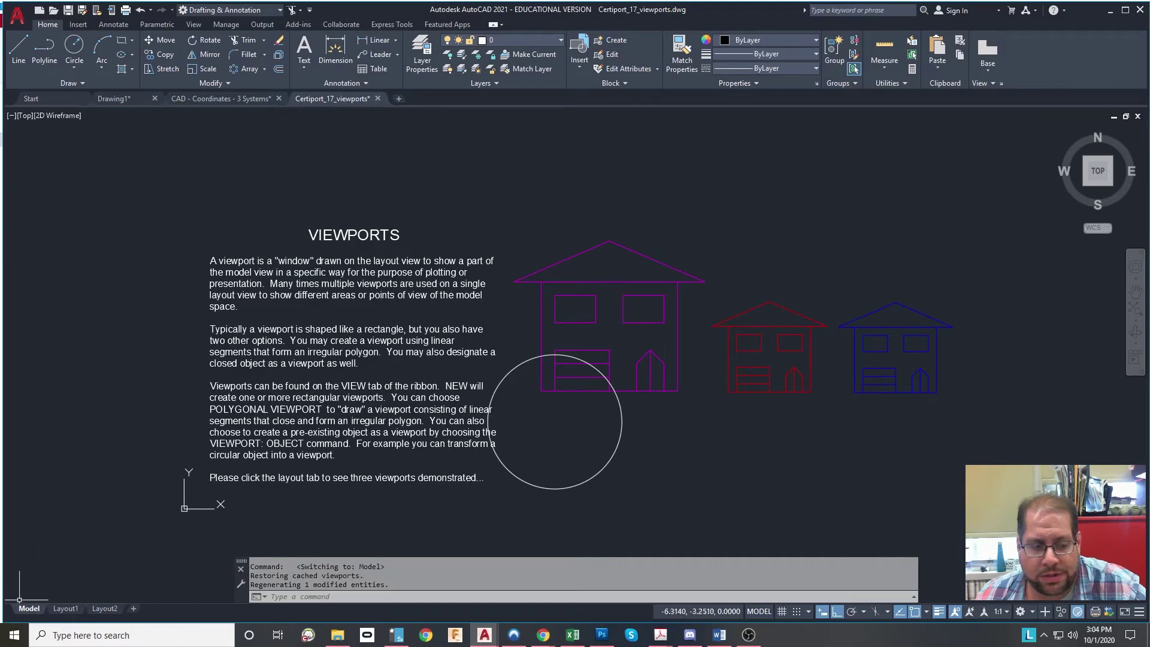
click(63, 609)
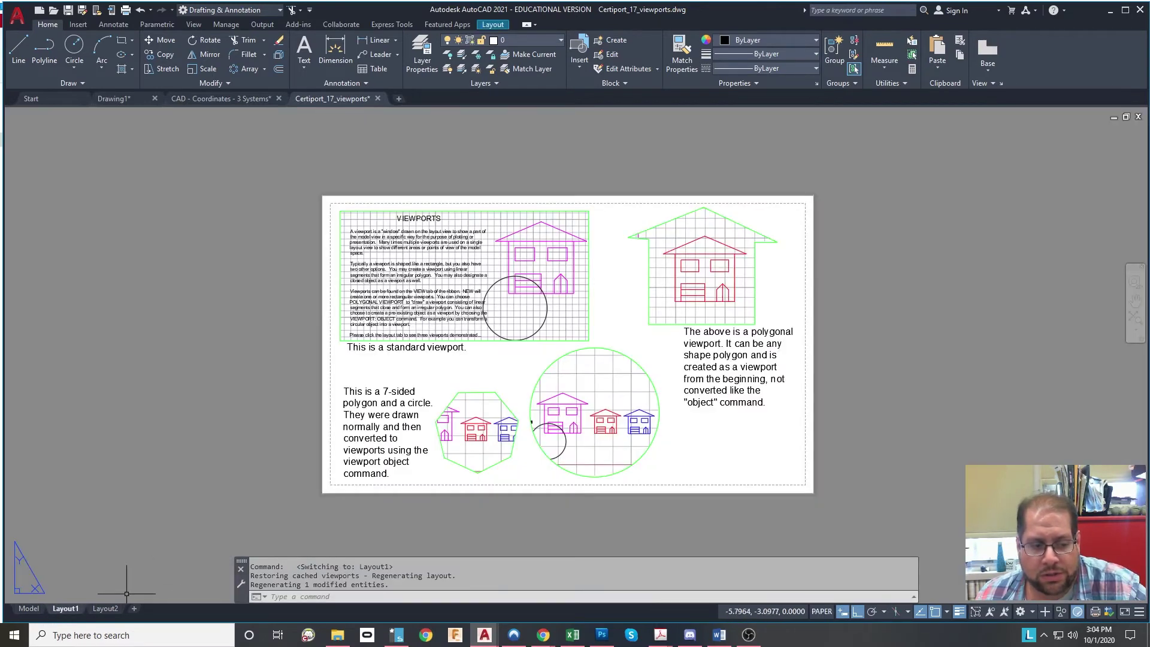
click(105, 608)
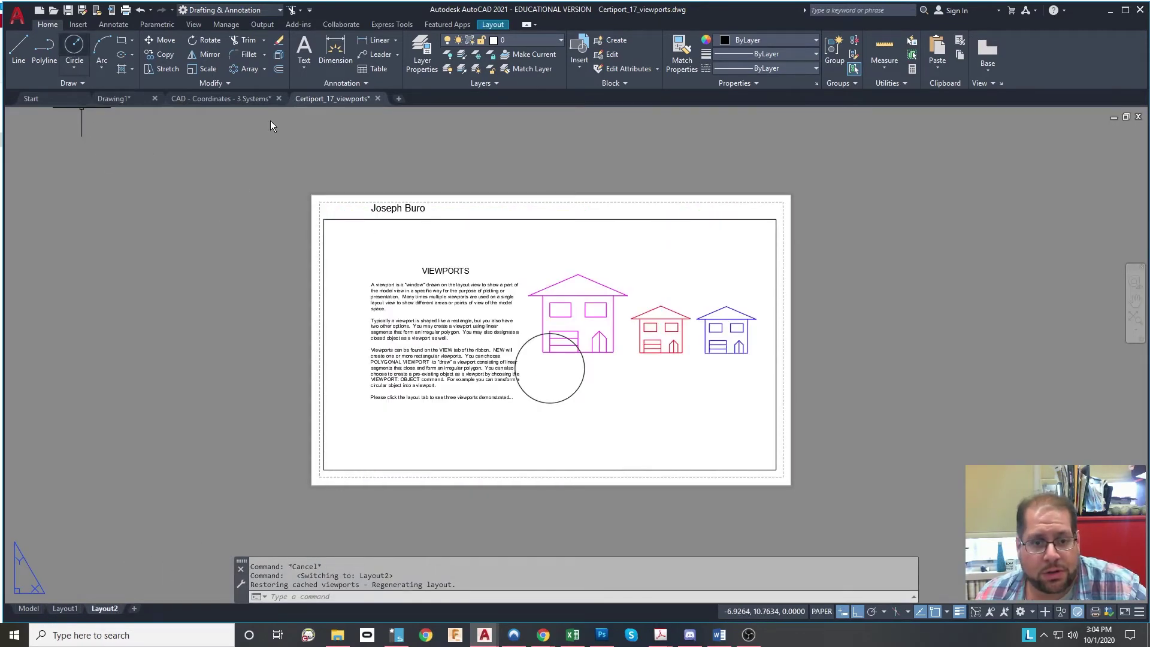
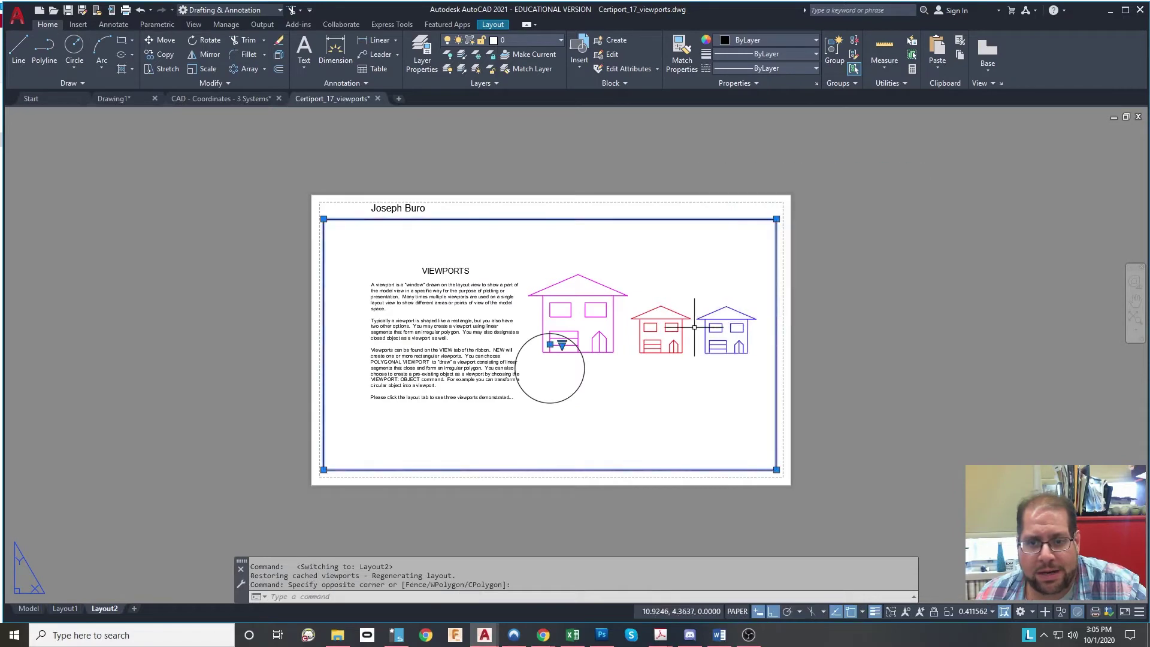
Step: Draw a second circle below the red house on Layout2, then glance at the Model and Layout1 tabs
key(Escape)
key(Escape)
key(Escape)
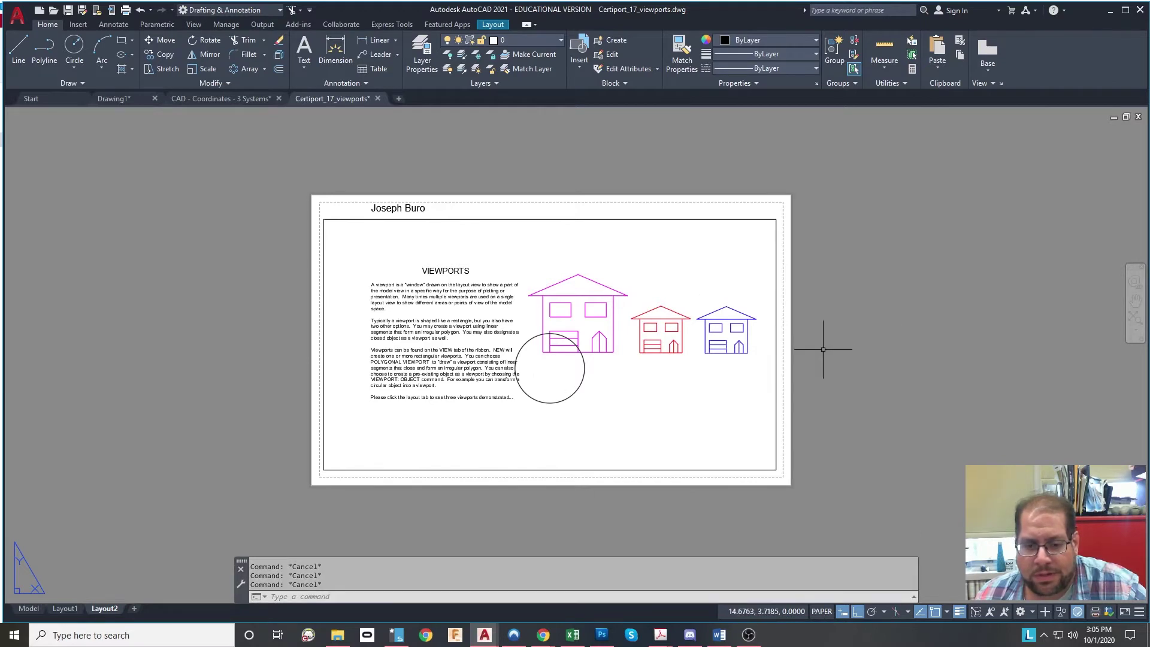
click(75, 48)
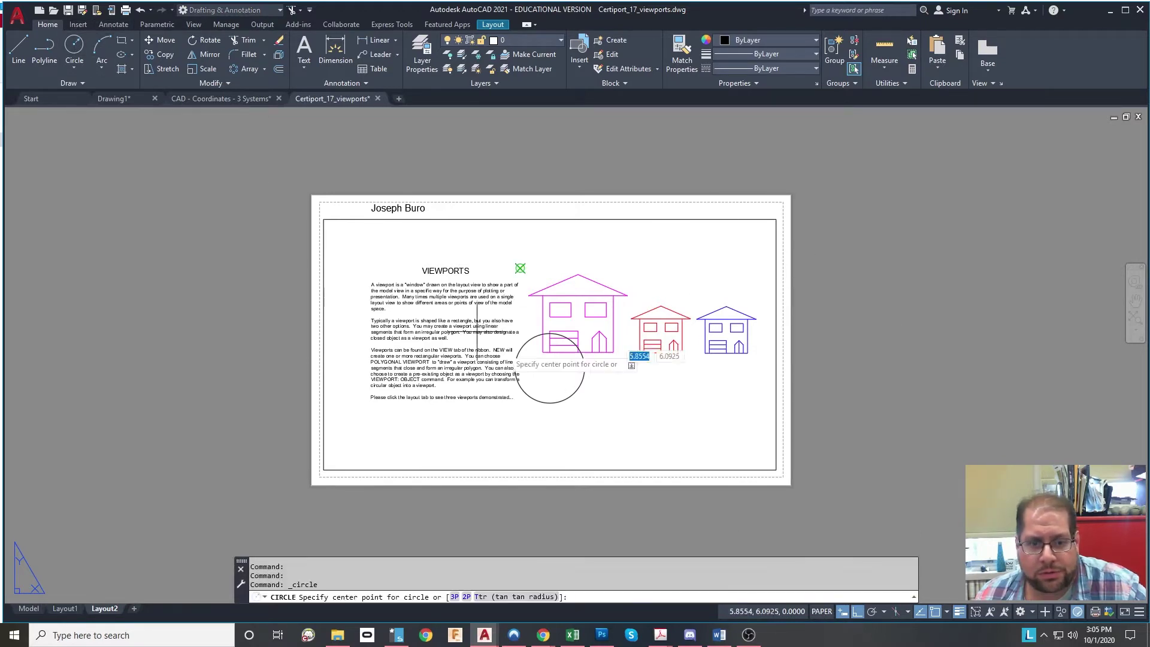
click(617, 384)
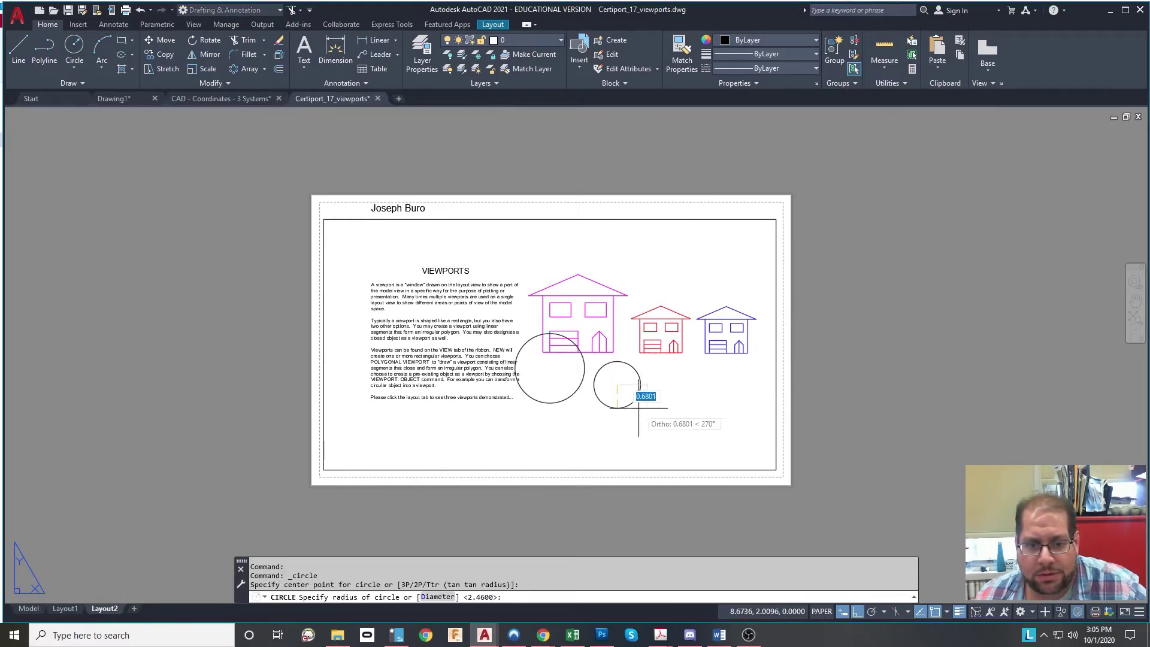
click(652, 387)
key(Escape)
key(Escape)
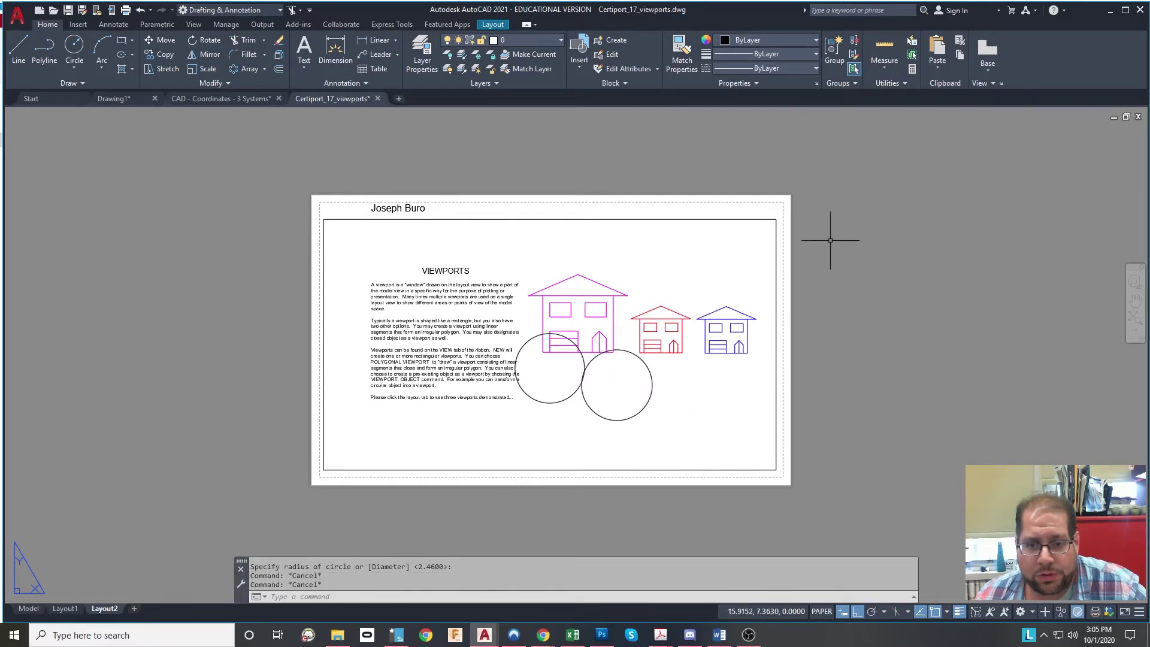
click(28, 608)
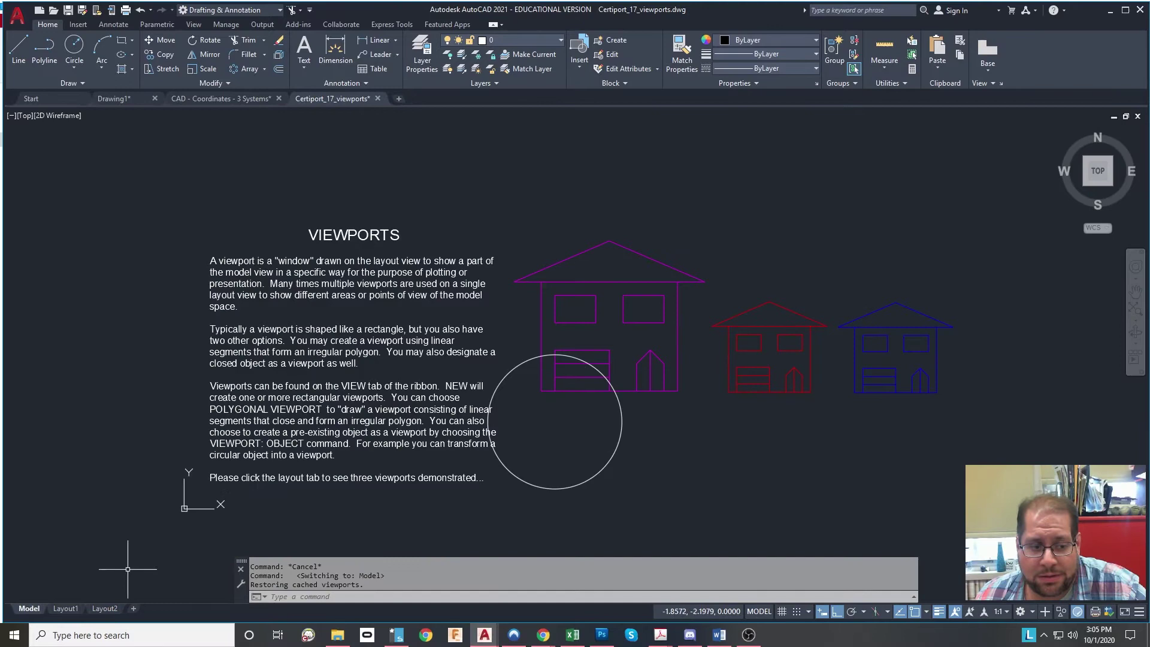
click(65, 609)
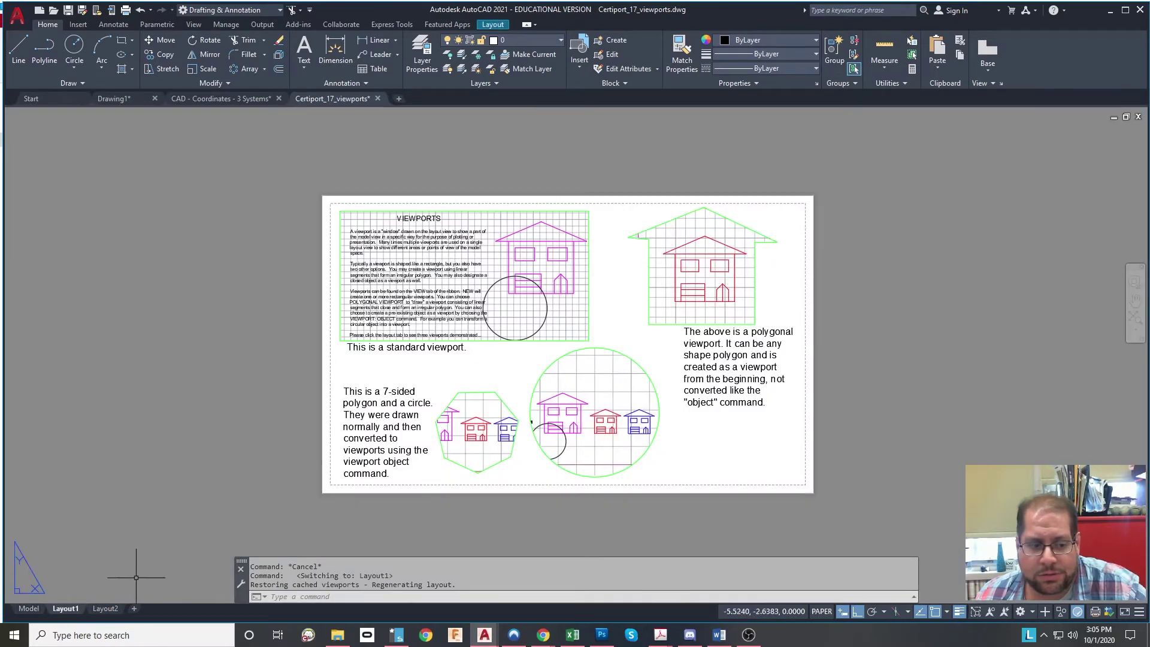
click(105, 608)
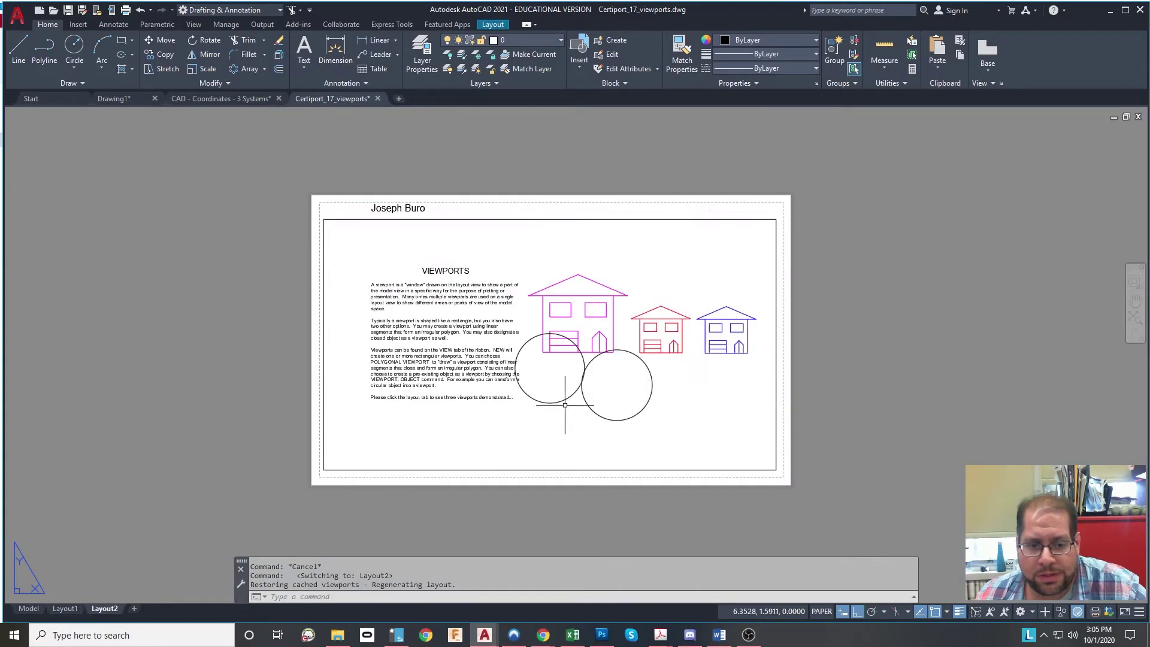
Step: Select only the new circle and MOVE it out to the right edge of the Layout2 sheet
click(691, 293)
click(590, 461)
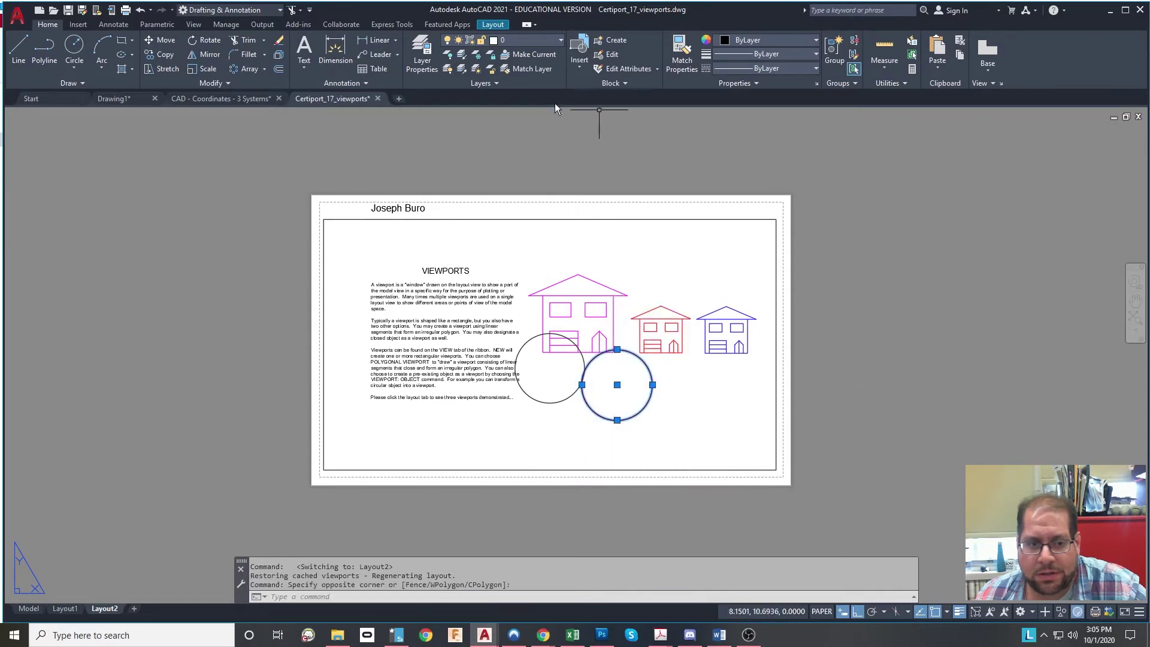
click(449, 170)
click(364, 234)
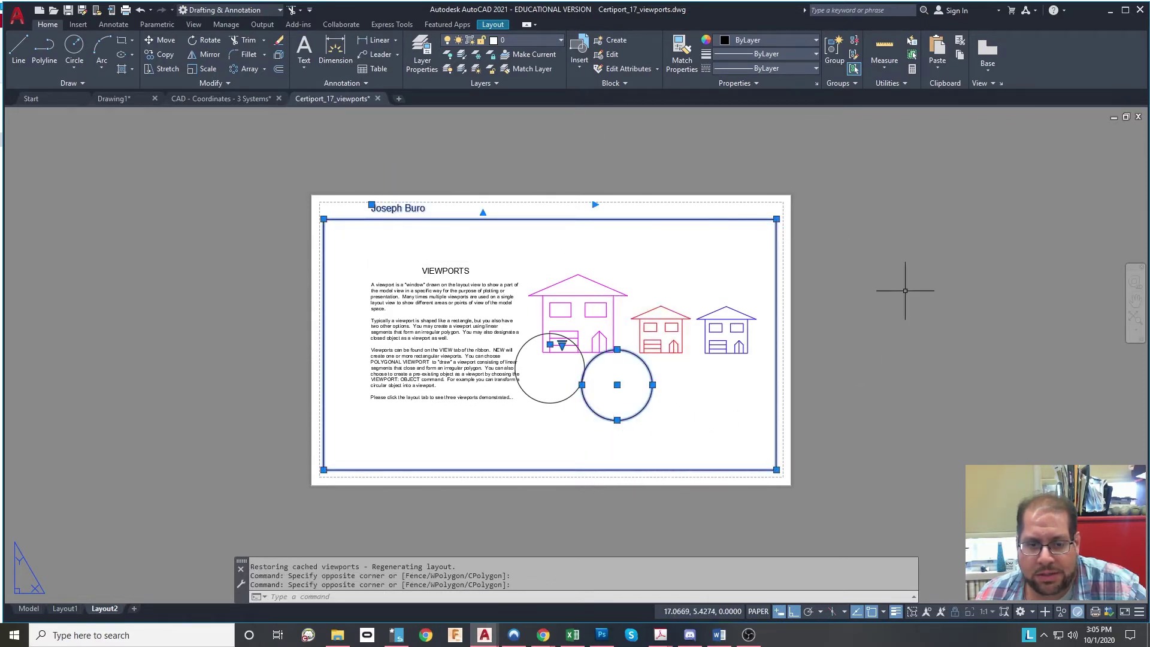
key(Escape)
click(732, 385)
click(616, 412)
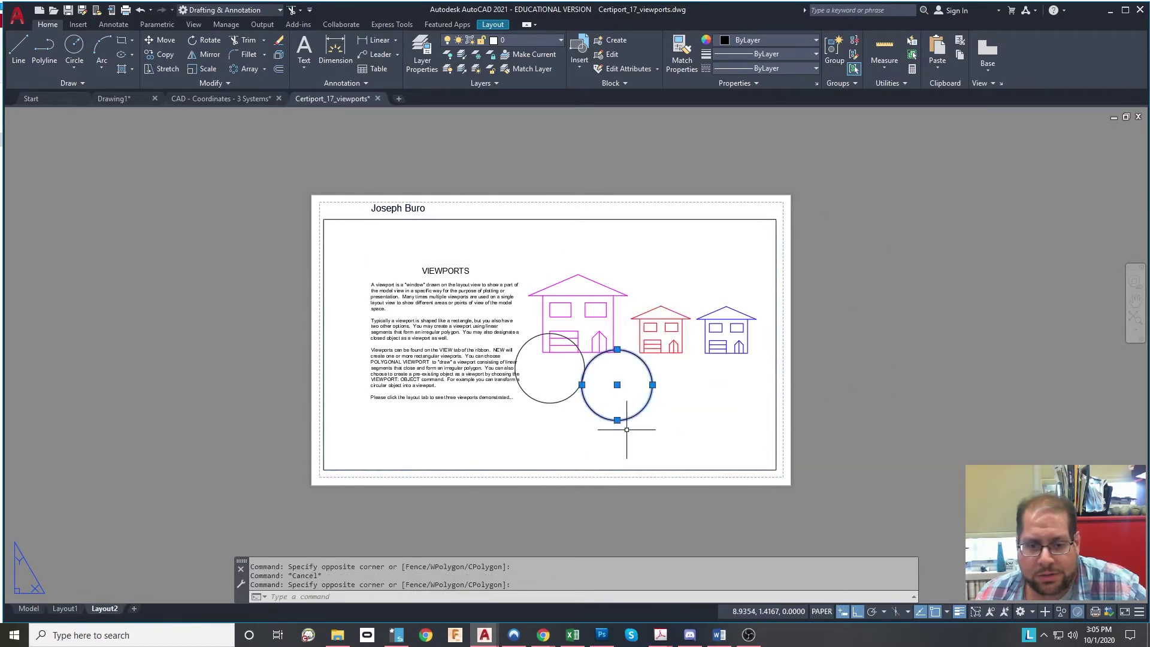
text(M)
key(Return)
click(688, 413)
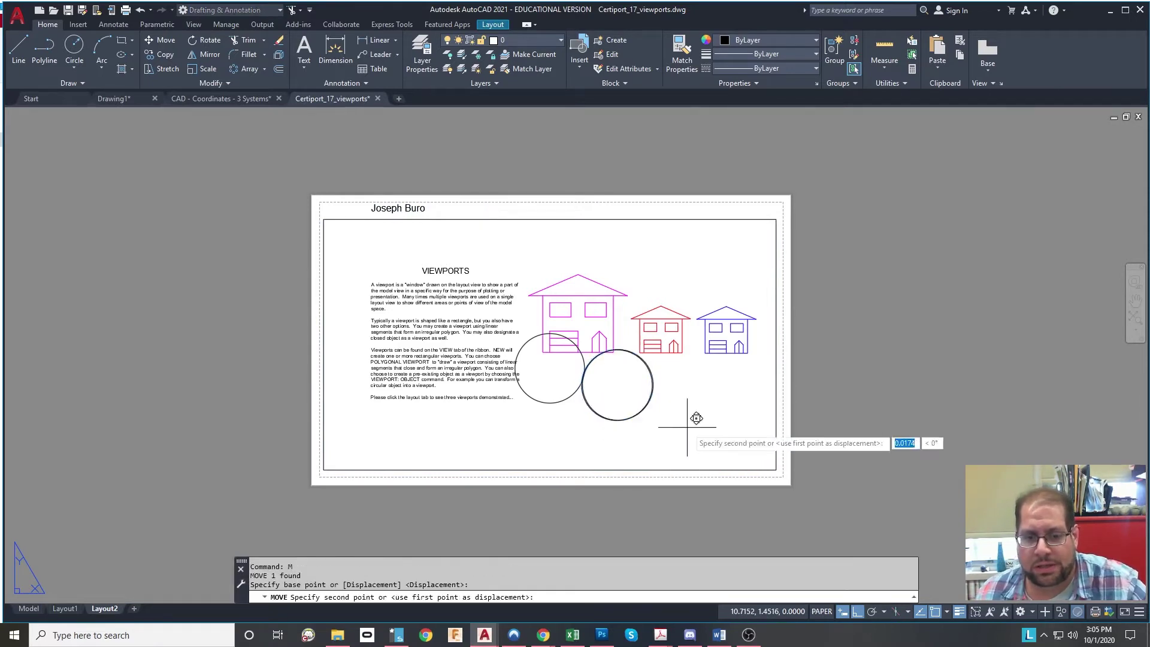
click(850, 381)
key(Escape)
key(Escape)
key(Escape)
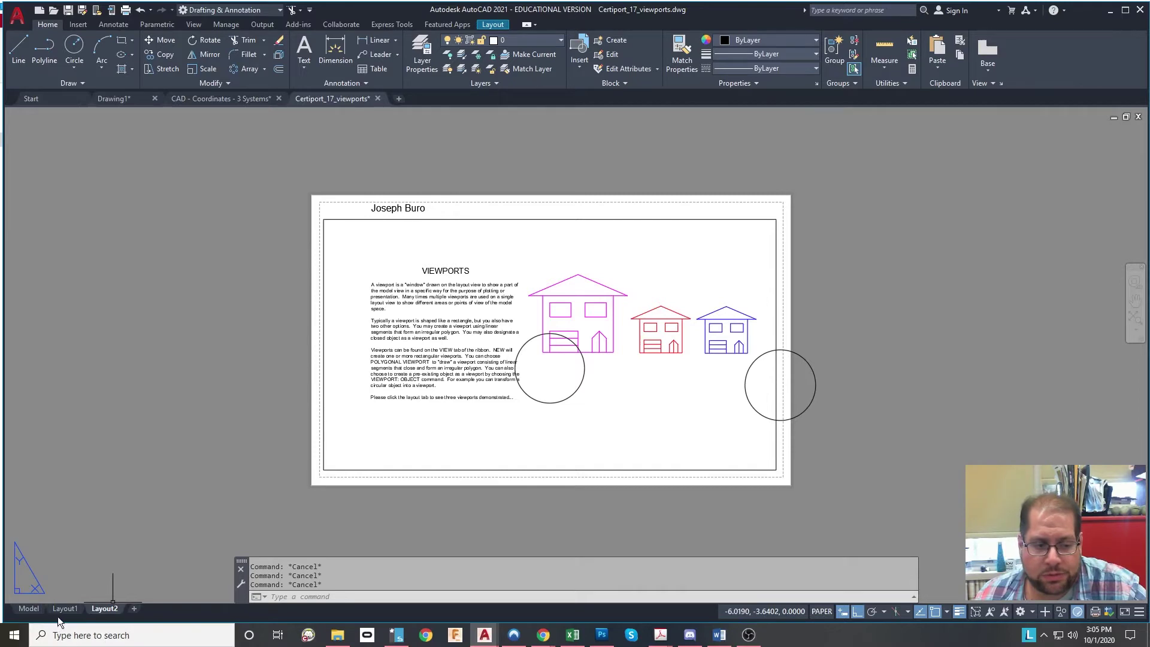
click(29, 609)
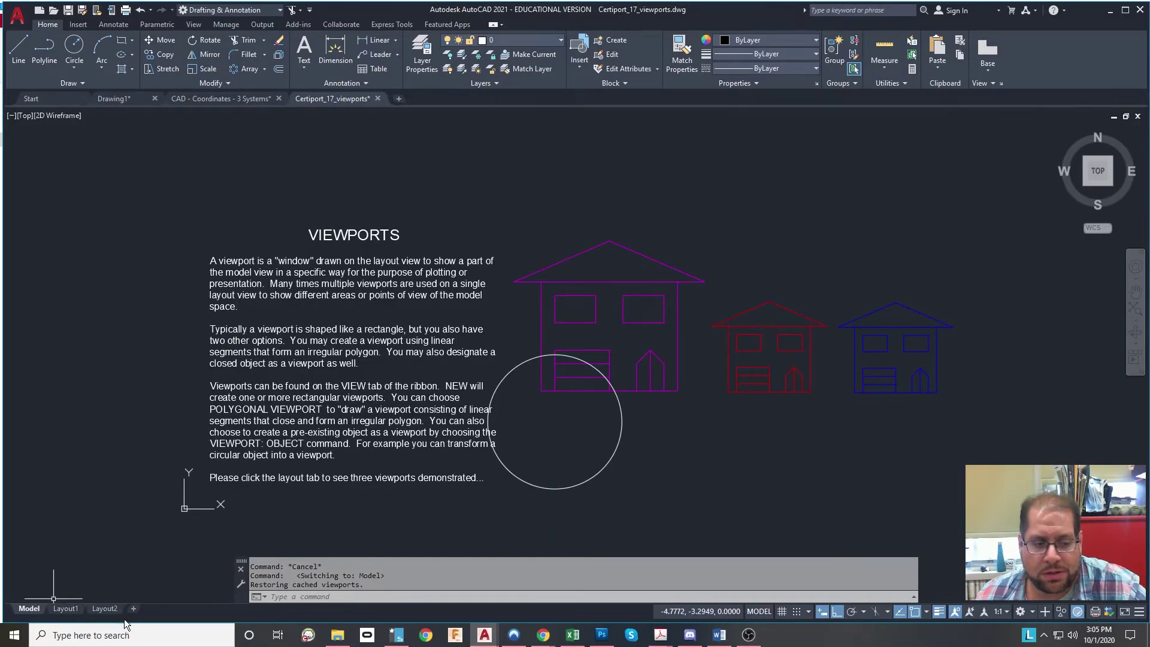
click(104, 609)
click(778, 386)
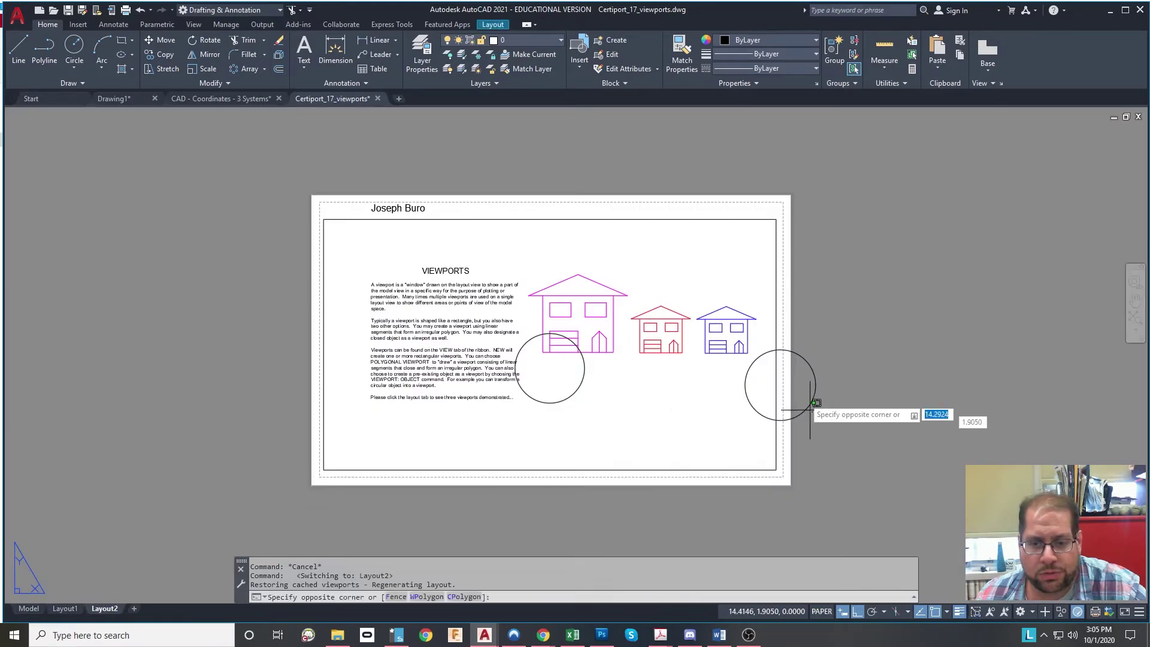
key(Escape)
click(559, 373)
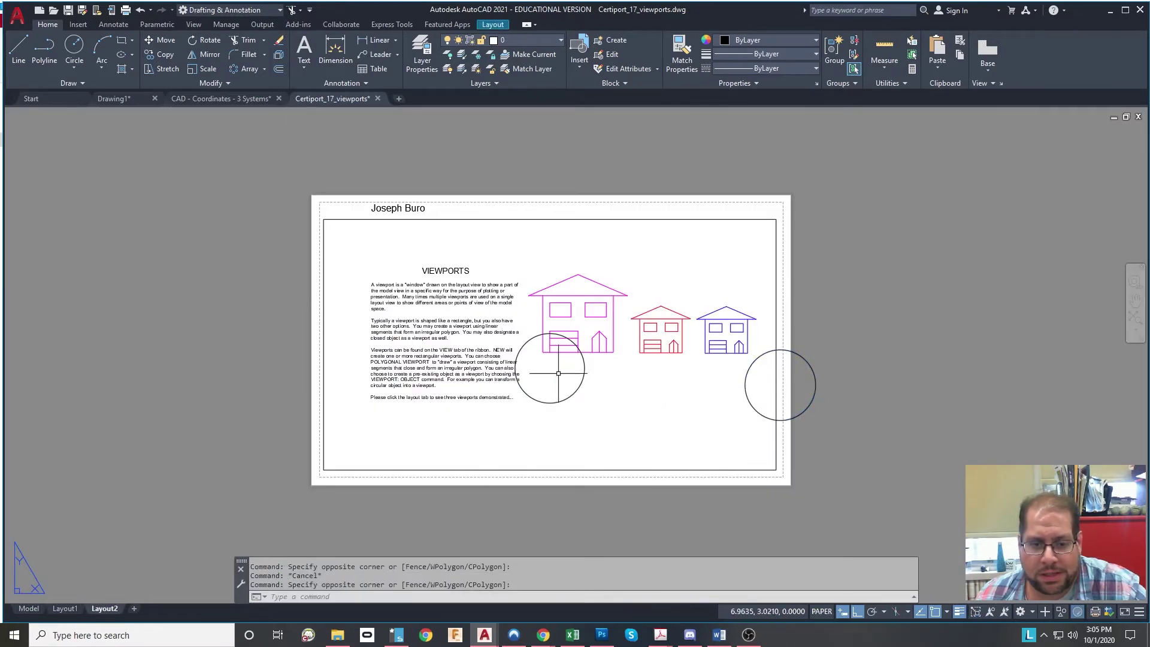
click(560, 370)
click(625, 403)
click(644, 428)
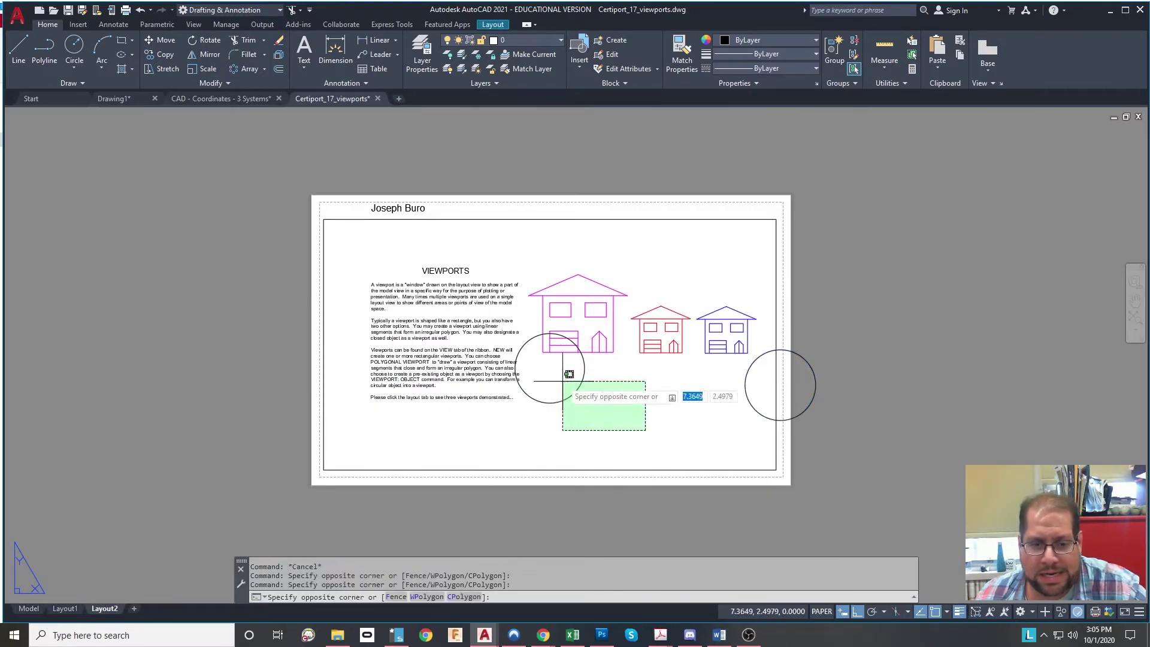
click(527, 371)
double_click(599, 383)
click(593, 399)
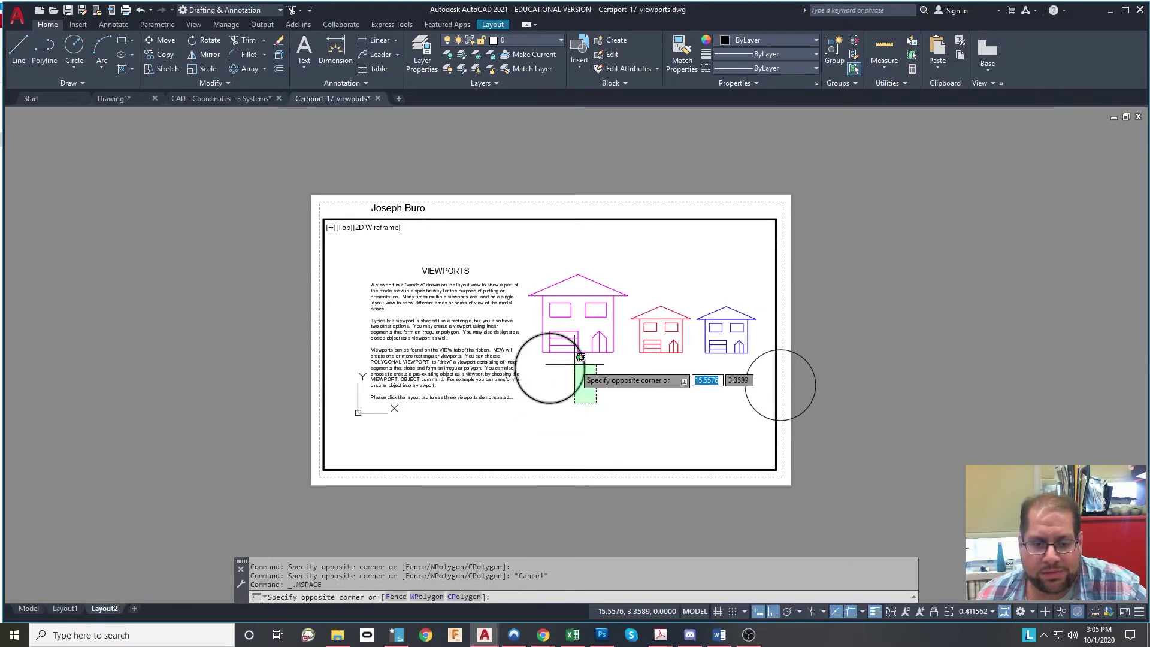
click(521, 372)
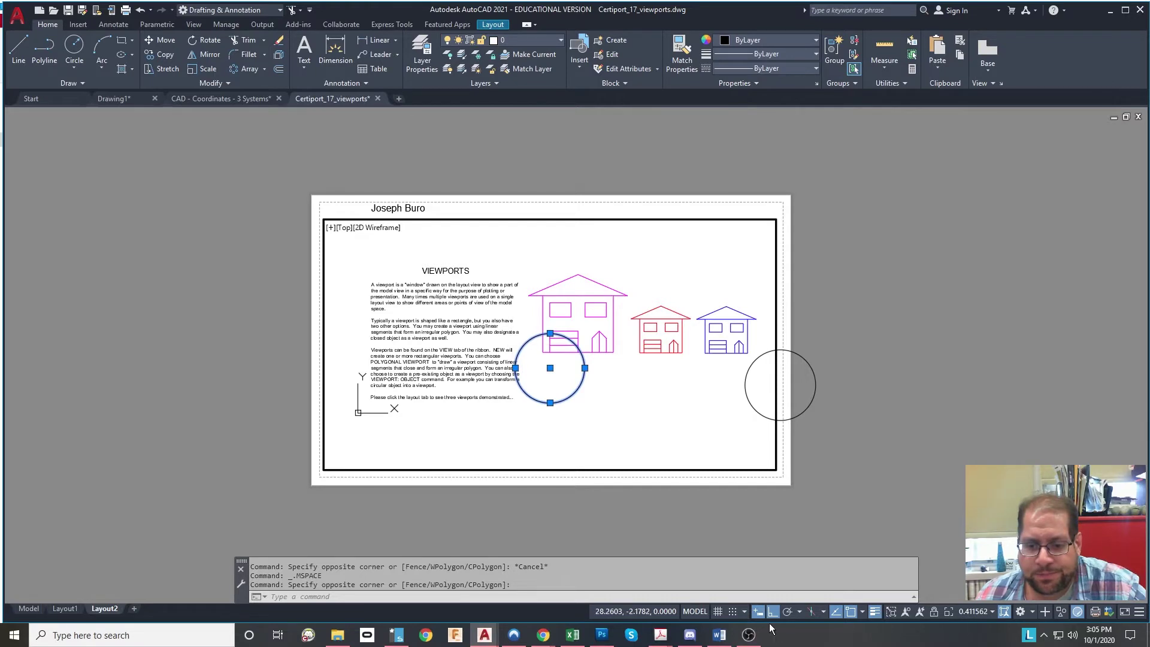
click(700, 612)
key(Escape)
key(Escape)
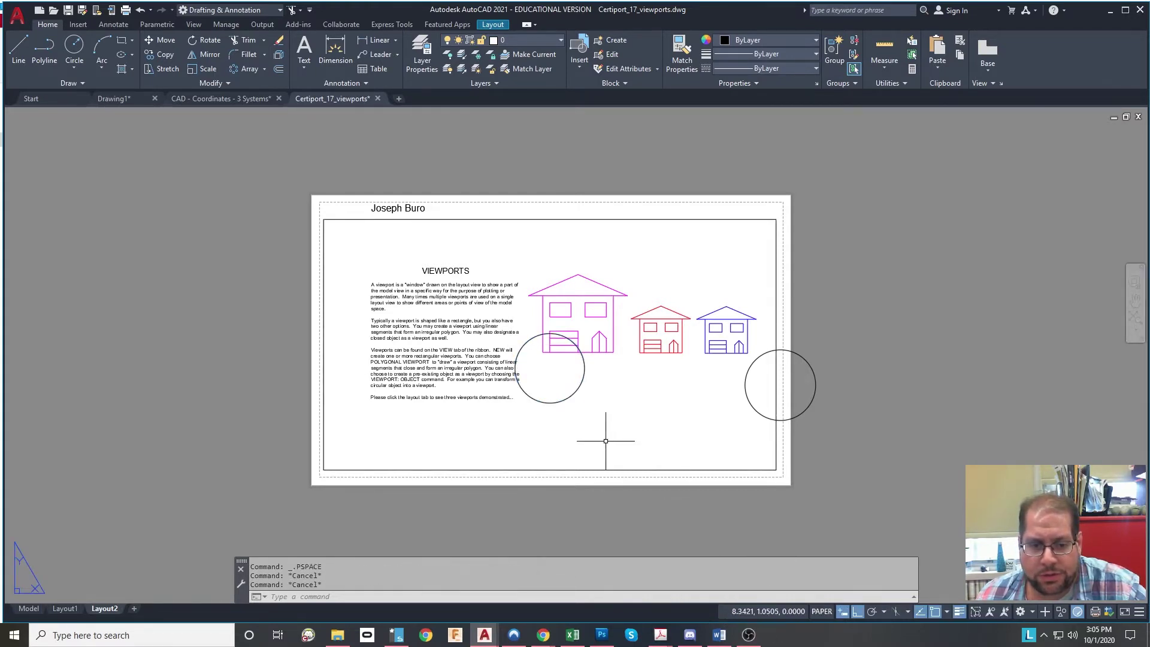
Step: Pan and zoom the Layout2 sheet to bring its viewport, text and houses into view
key(Escape)
middle_drag(543, 264, 640, 304)
scroll(640, 304, up, 4)
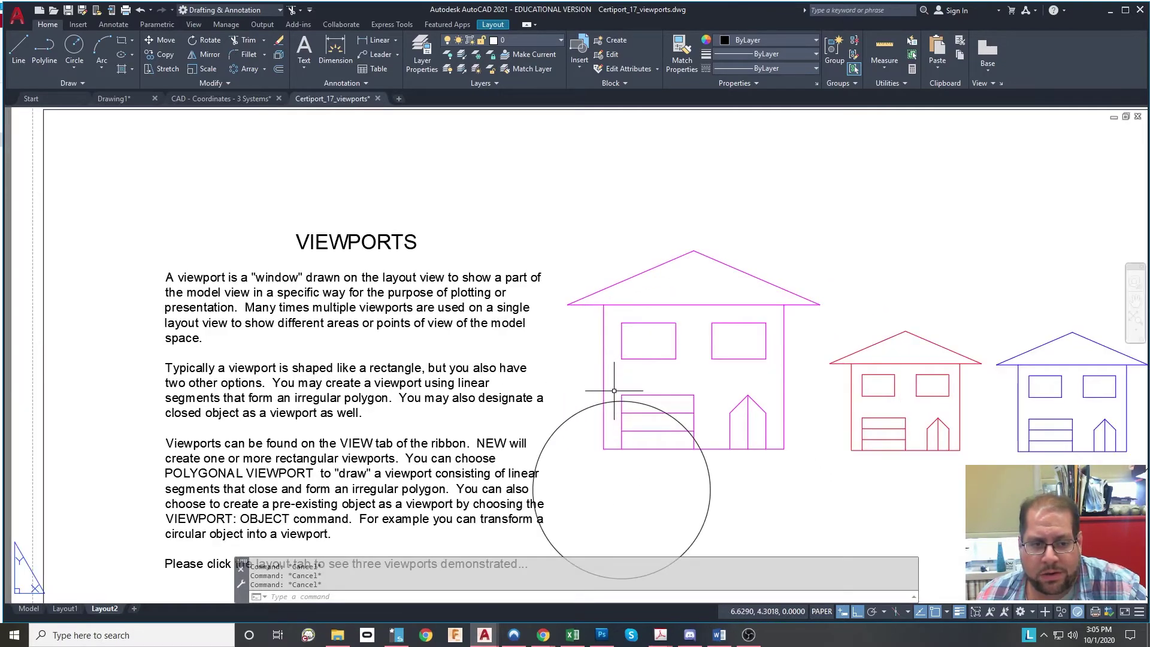
middle_drag(616, 351, 522, 321)
scroll(523, 321, up, 2)
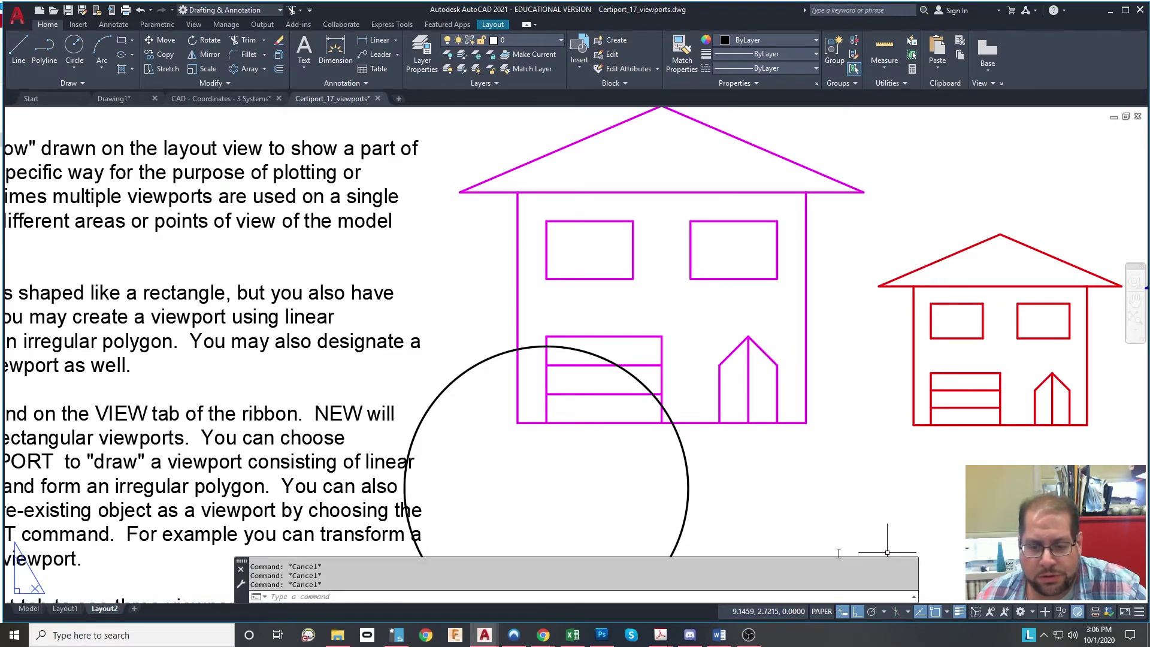
Step: Work inside the Layout2 viewport, zooming and panning to bring the tiny drawing toward the centre
double_click(456, 251)
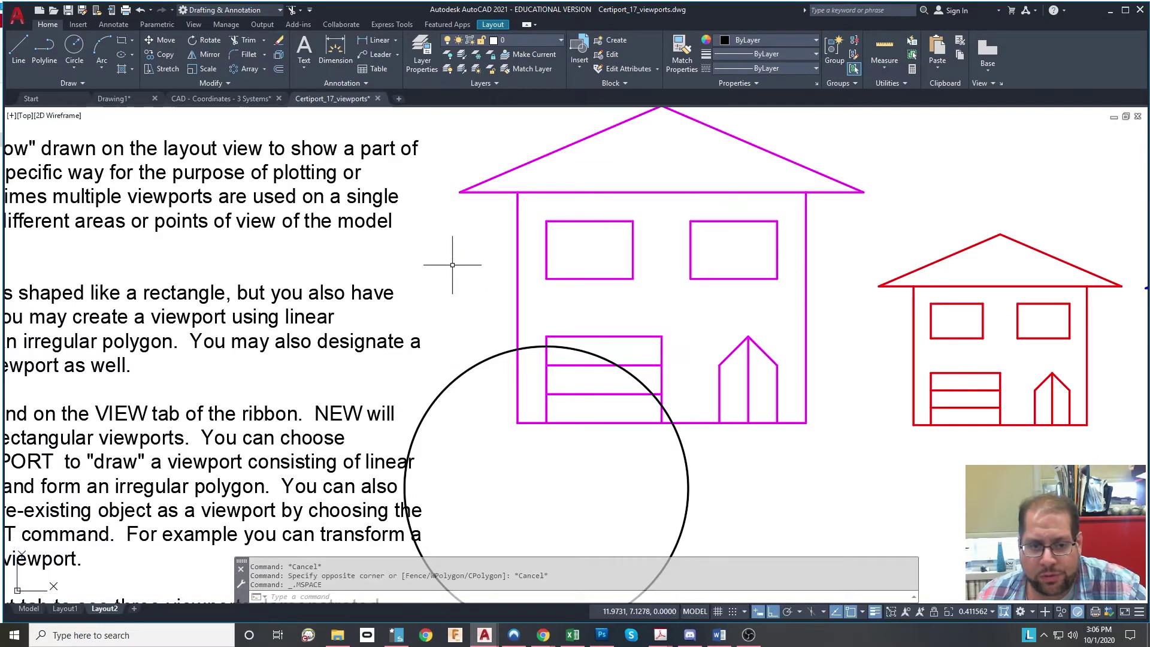
scroll(342, 359, down, 8)
scroll(344, 358, down, 5)
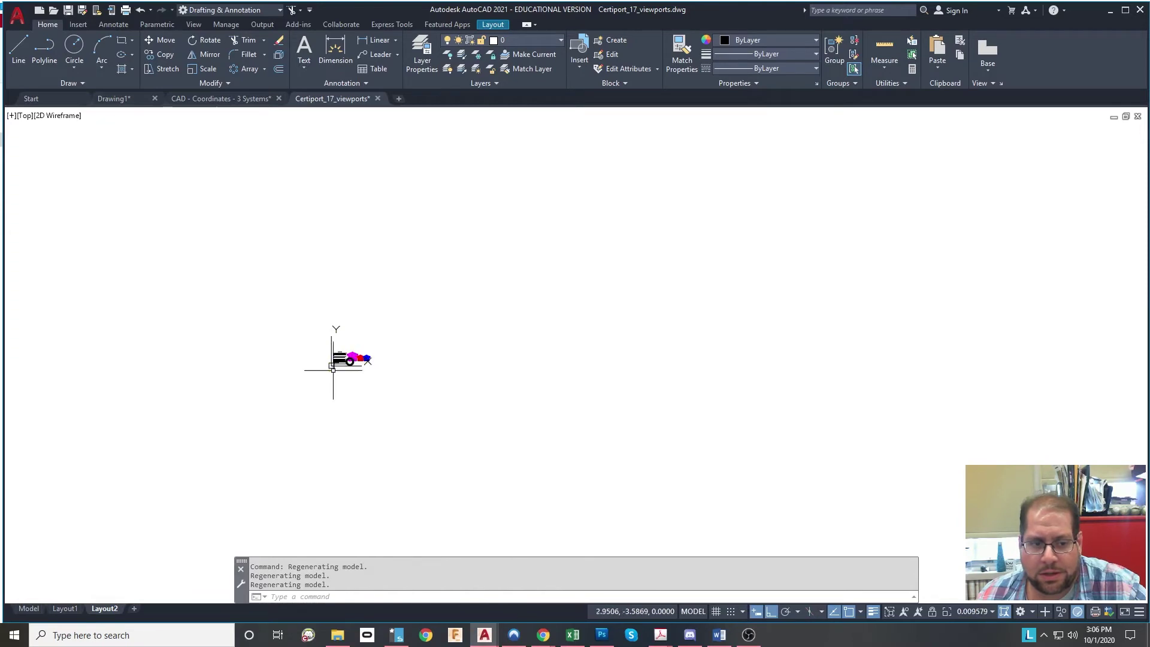
scroll(335, 359, up, 6)
scroll(458, 284, up, 5)
scroll(365, 310, up, 3)
scroll(366, 385, down, 12)
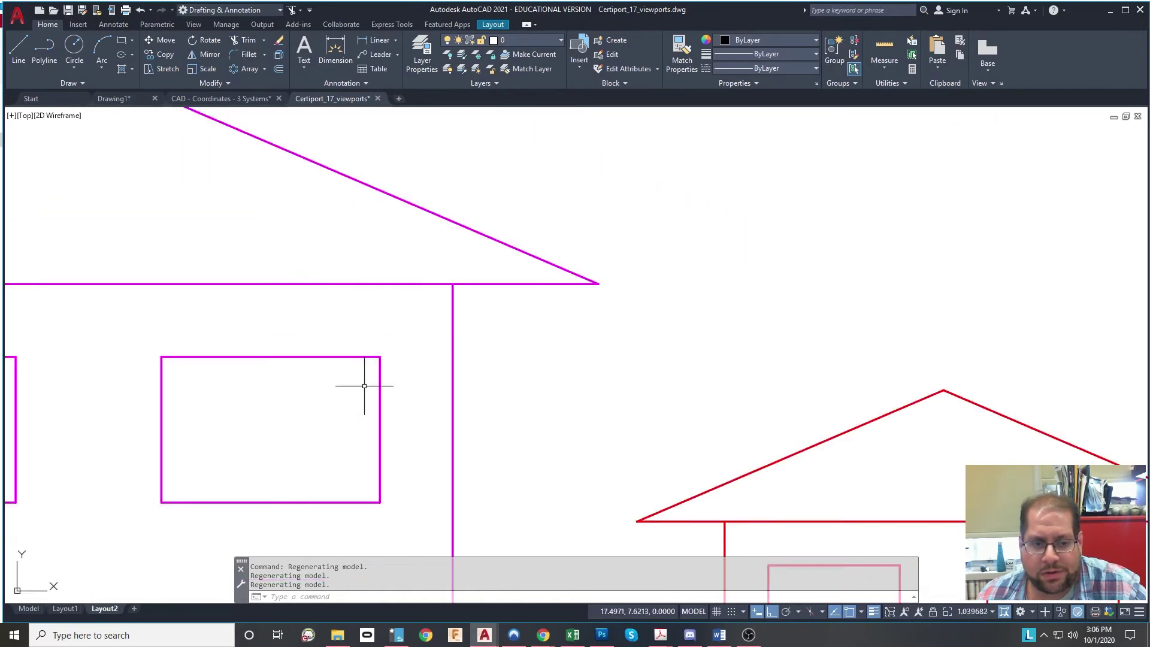
mouse_move(358, 410)
middle_down()
mouse_move(255, 374)
mouse_move(501, 382)
middle_up()
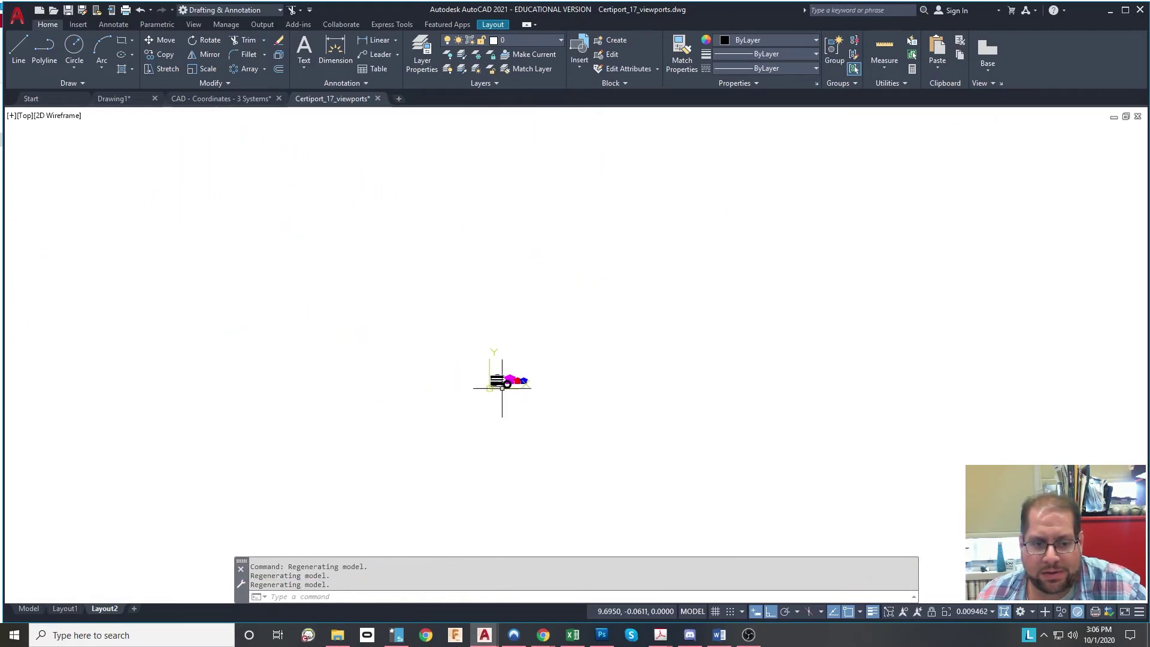
scroll(509, 359, up, 12)
middle_drag(525, 256, 575, 310)
scroll(575, 310, up, 3)
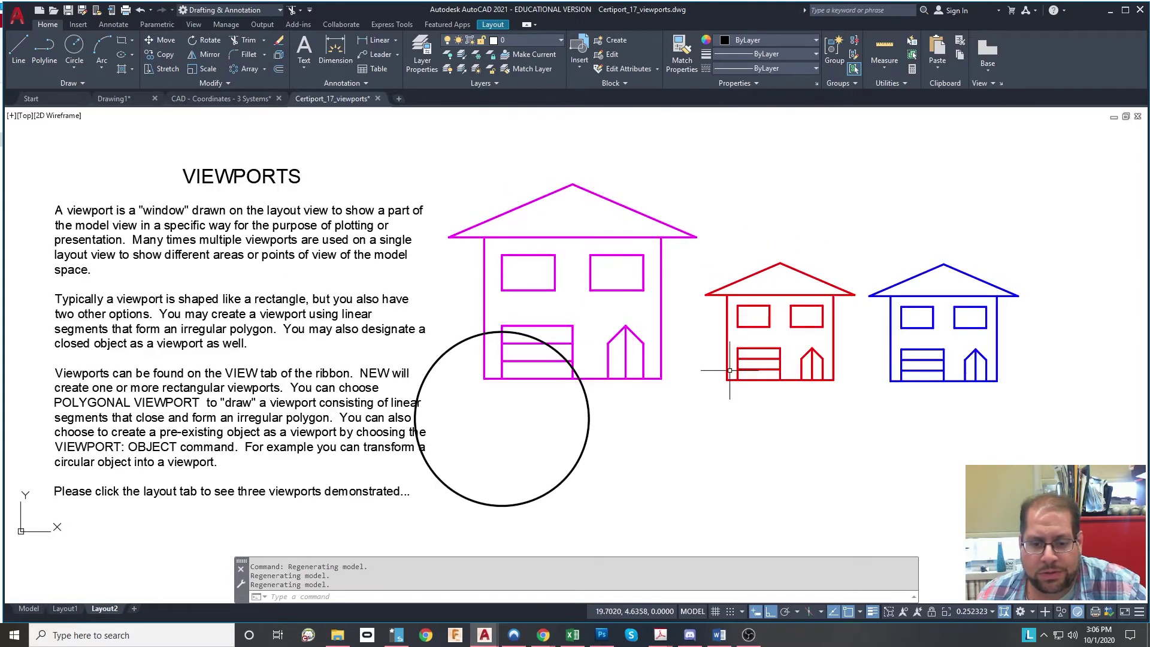
scroll(713, 389, down, 3)
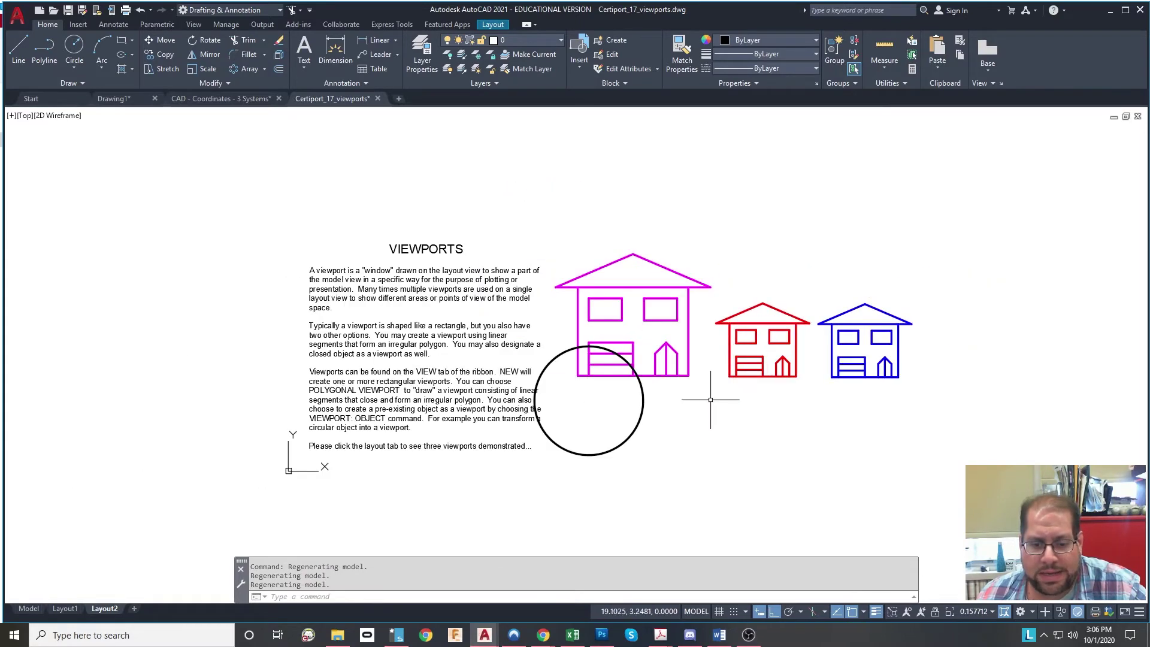
Step: Re-enter the viewport from paper space and frame the VIEWPORTS text and magenta house larger
click(695, 611)
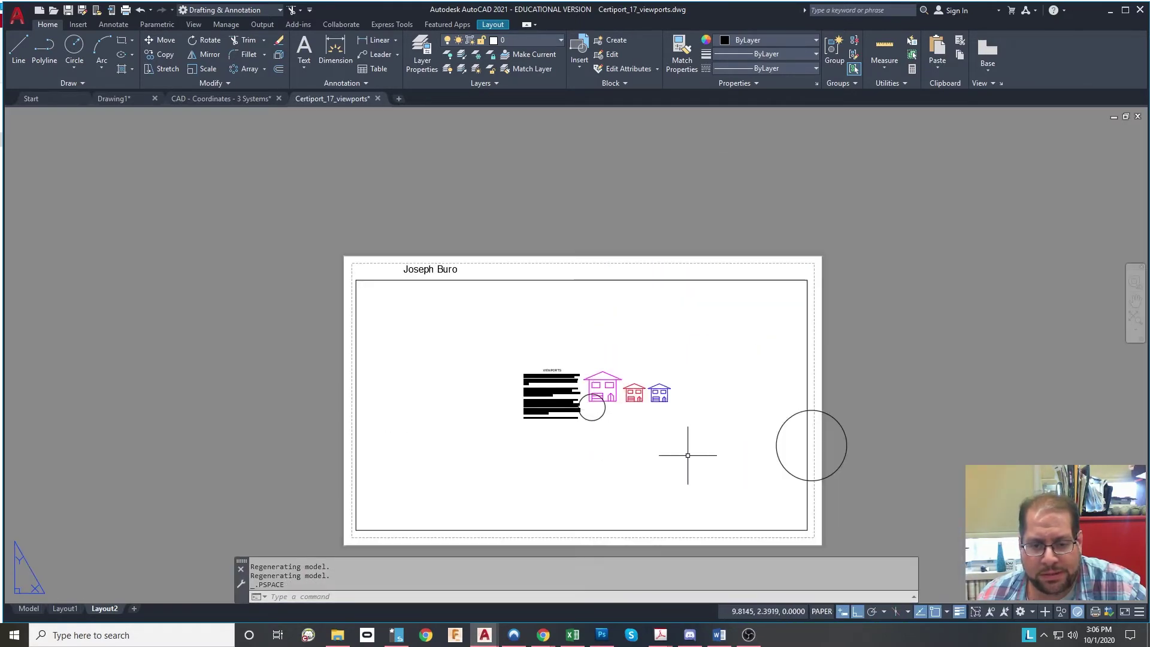
scroll(607, 411, up, 8)
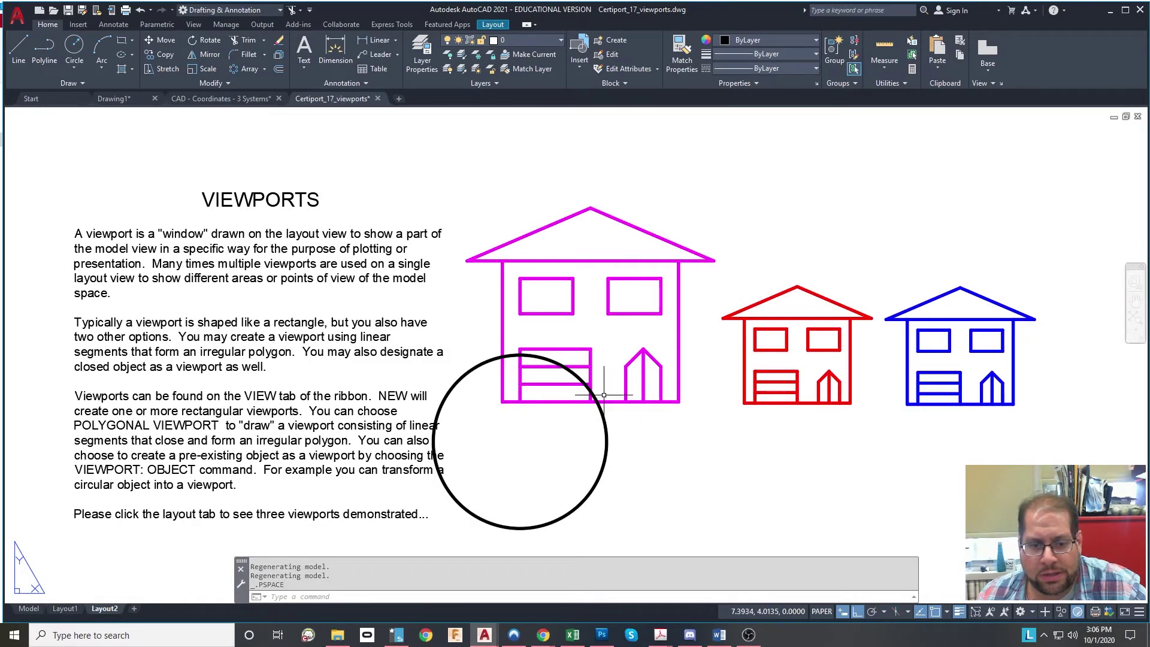
scroll(604, 395, down, 8)
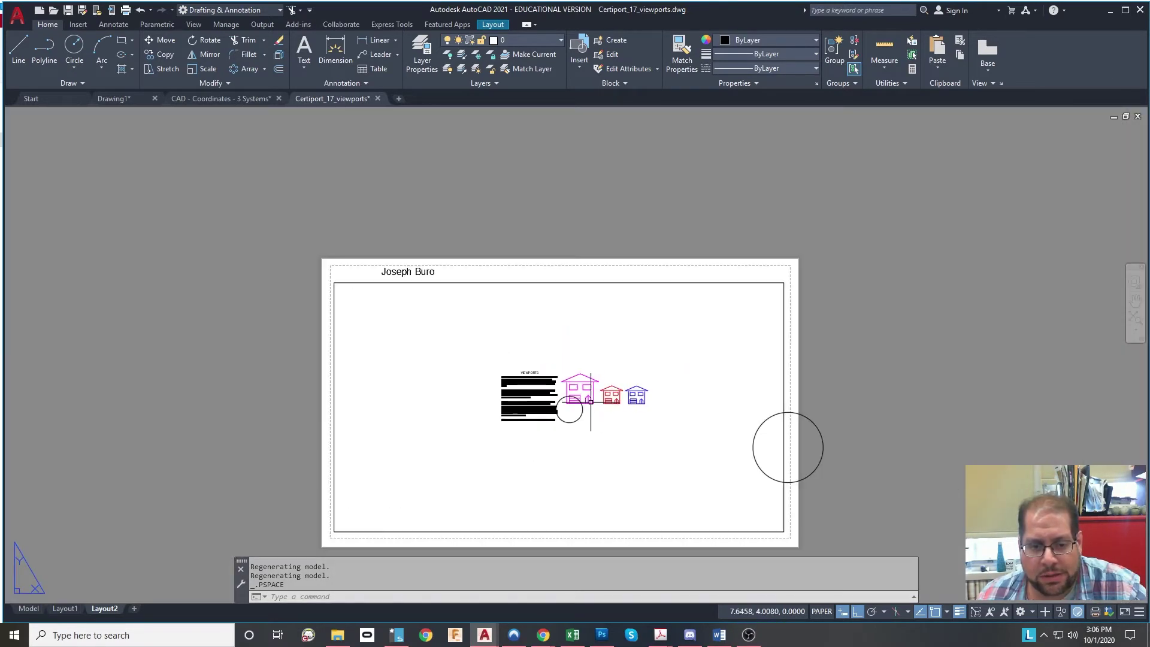
middle_drag(687, 418, 659, 395)
double_click(553, 409)
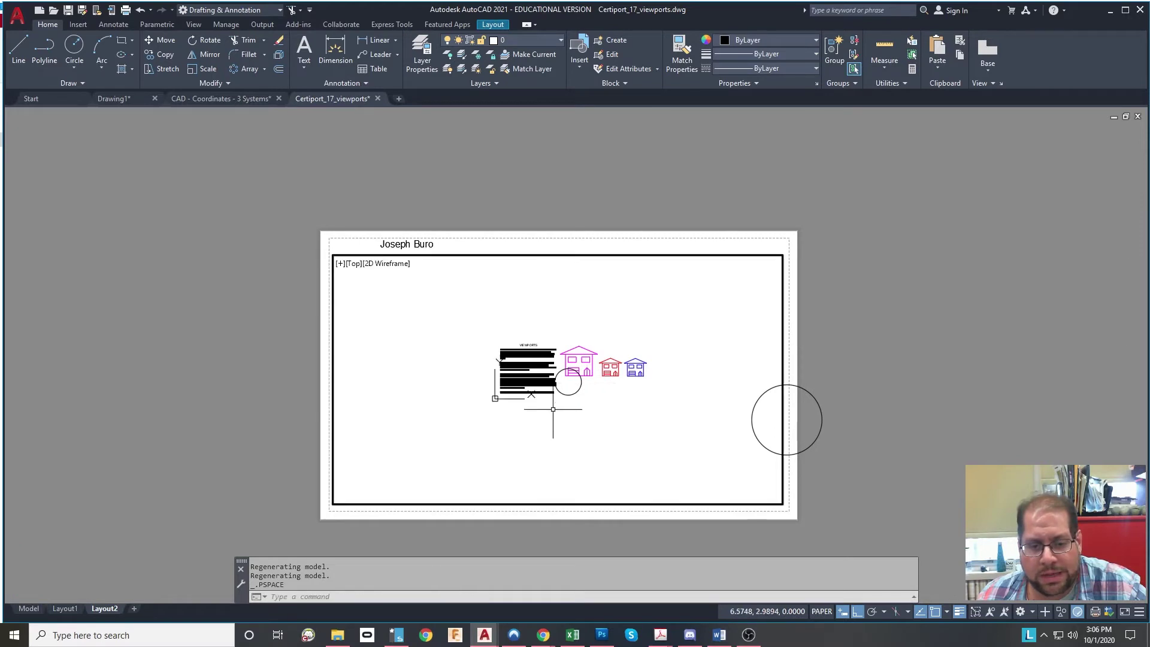
scroll(533, 404, up, 6)
middle_drag(526, 433, 552, 479)
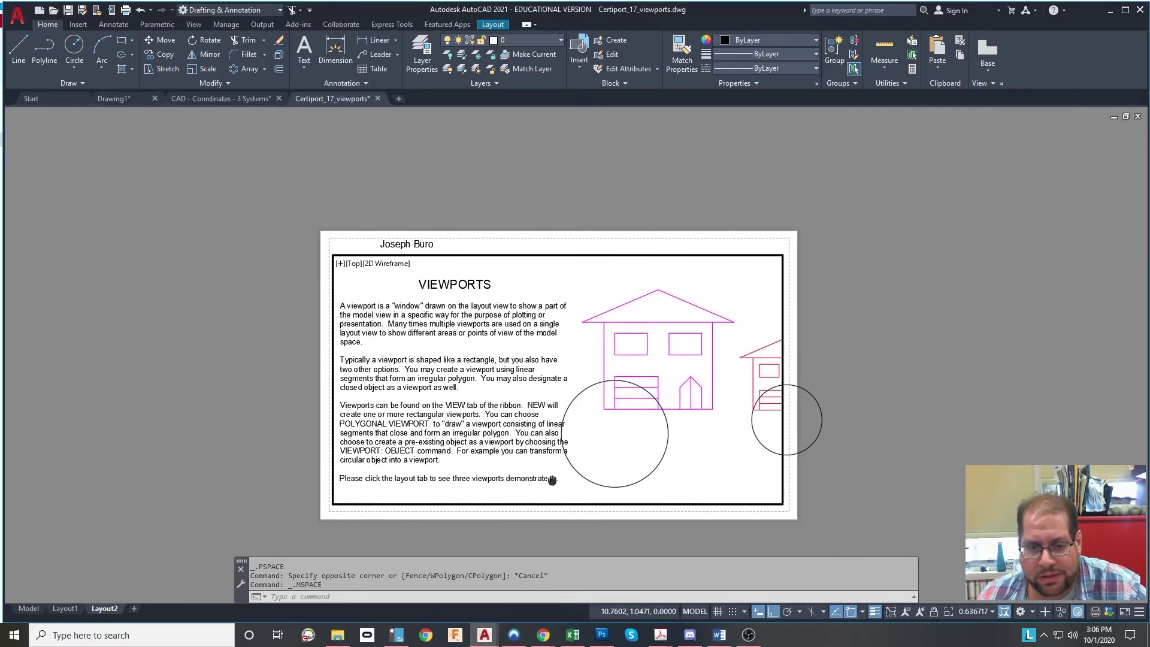
Step: Erase the white circle in model space with a crossing selection, then go back to Layout1
click(66, 610)
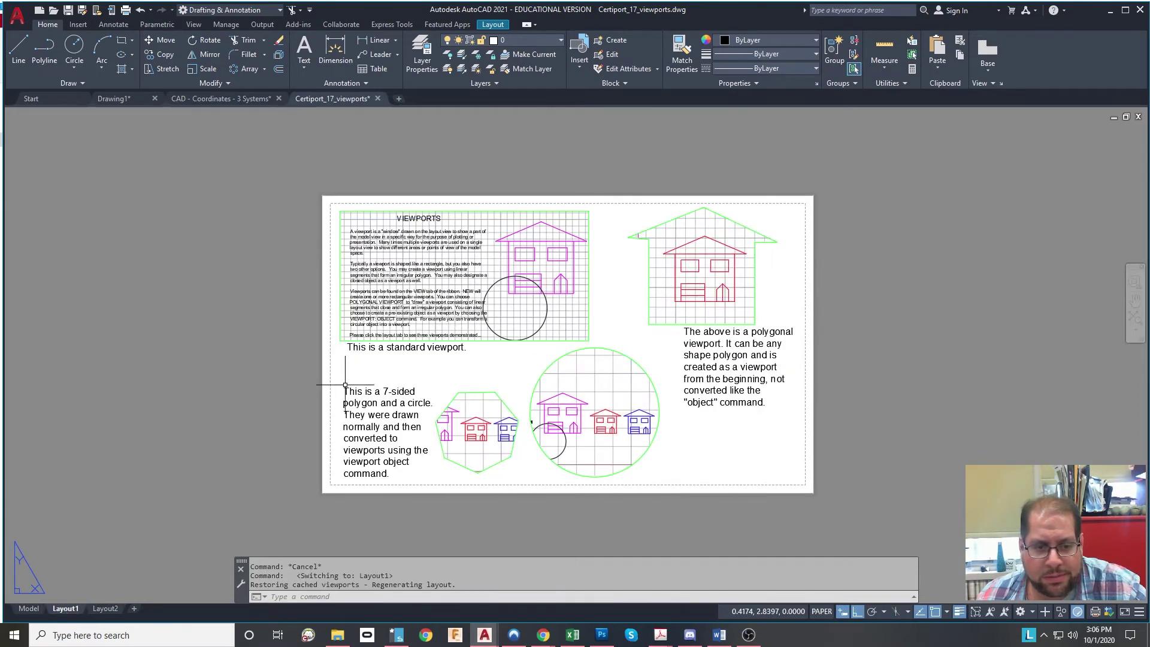
click(496, 26)
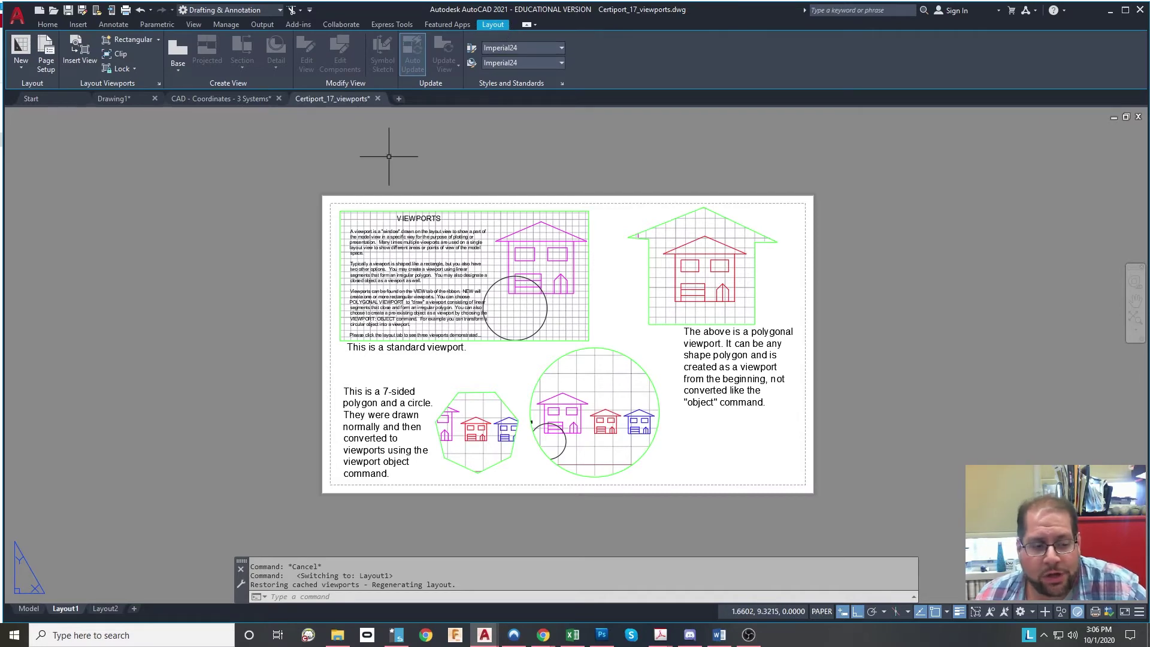
click(37, 610)
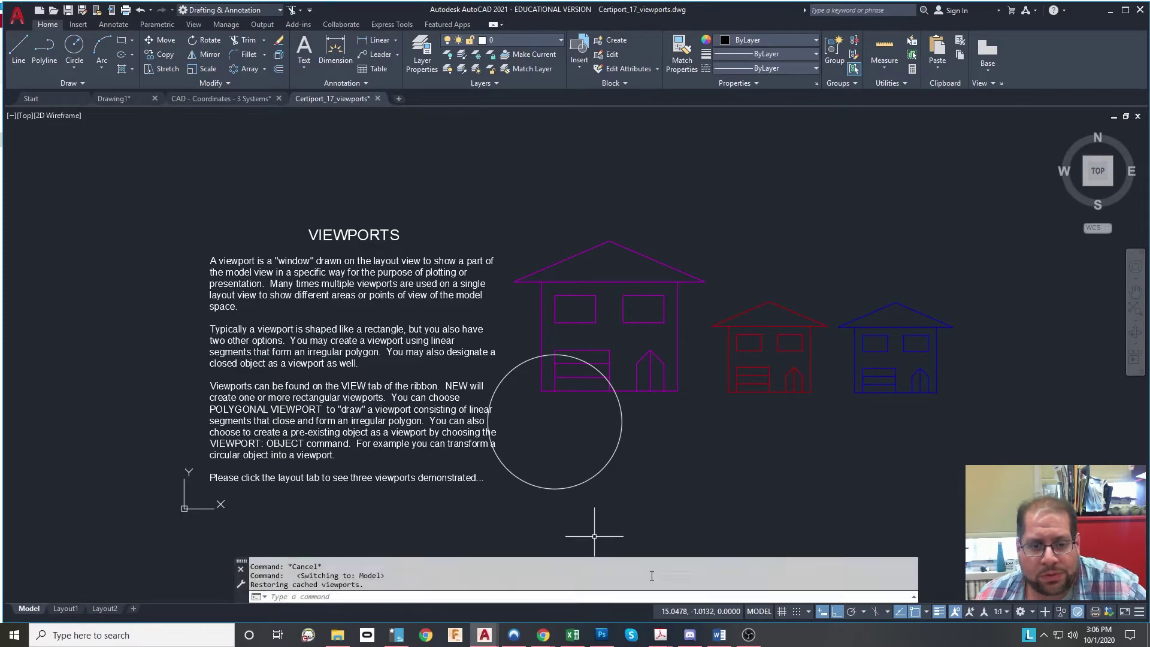
click(641, 531)
click(560, 464)
key(Delete)
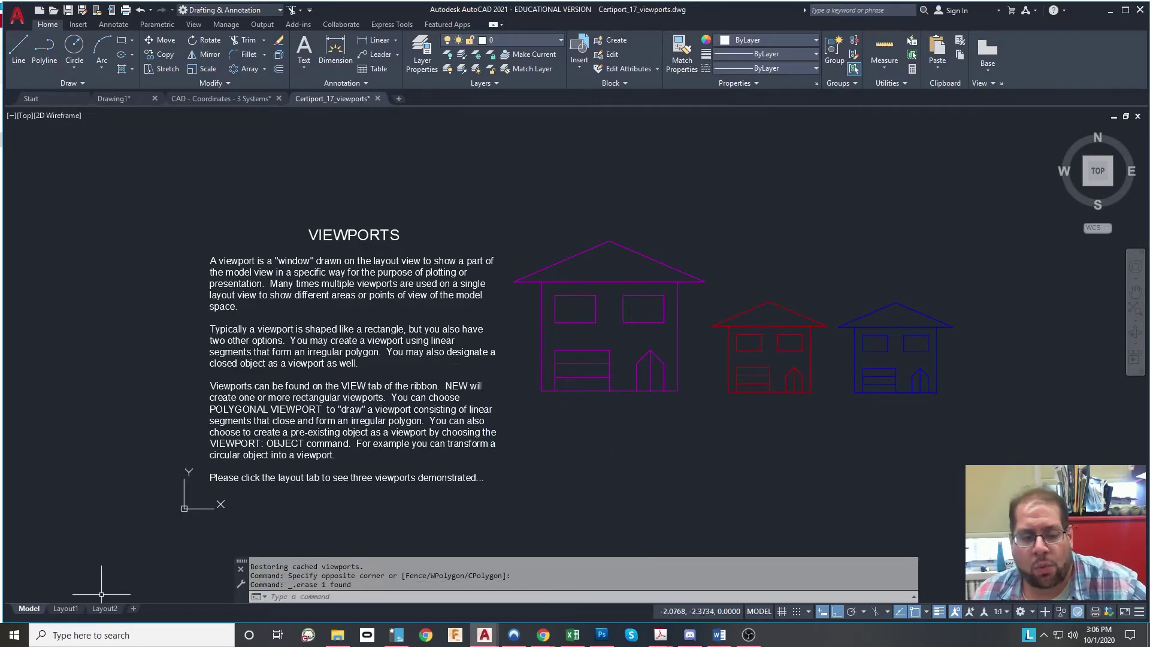
click(65, 608)
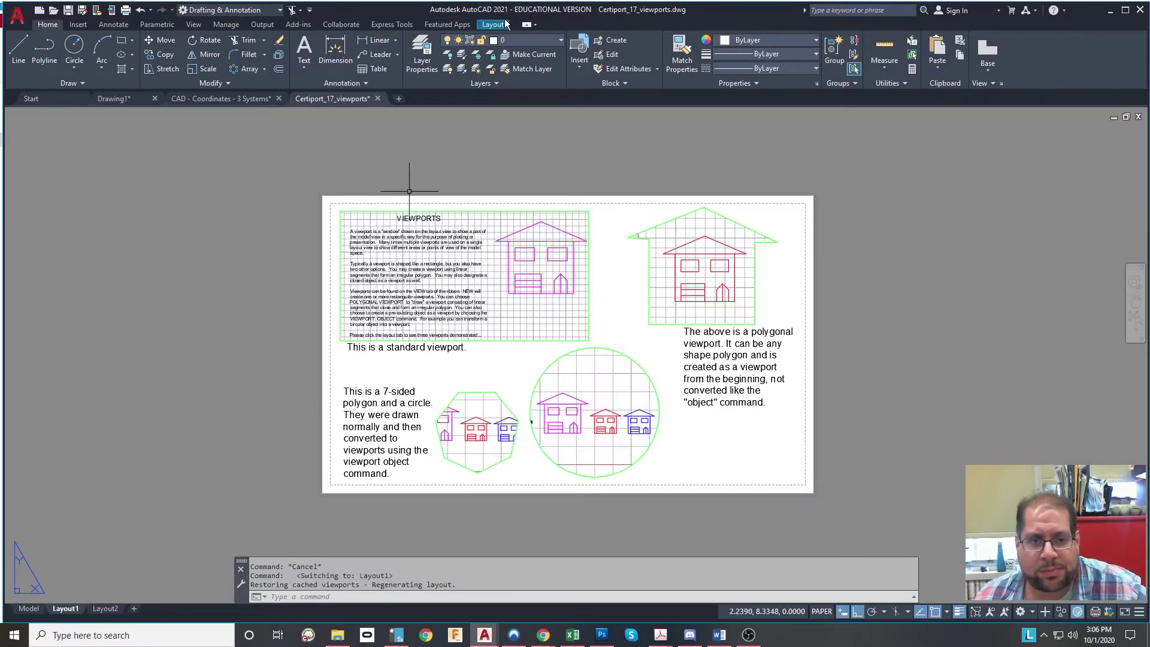
Step: Show the Layout tab's viewport shape list, then step into and out of Layout1's standard viewport
click(494, 25)
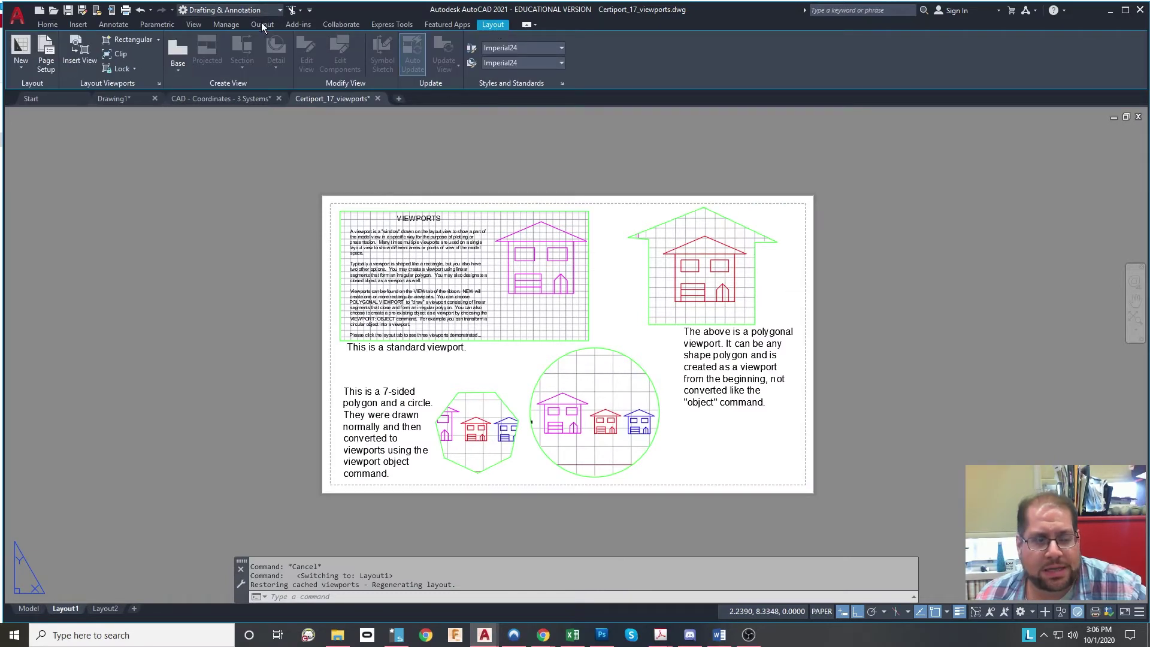
click(158, 40)
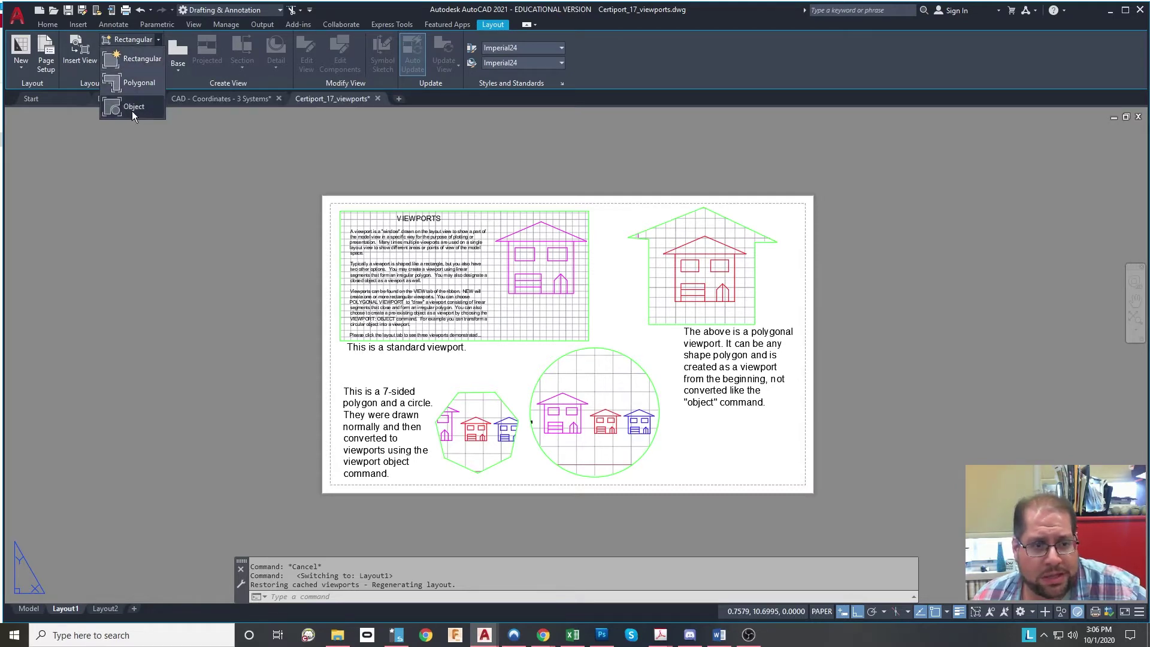
scroll(590, 206, up, 2)
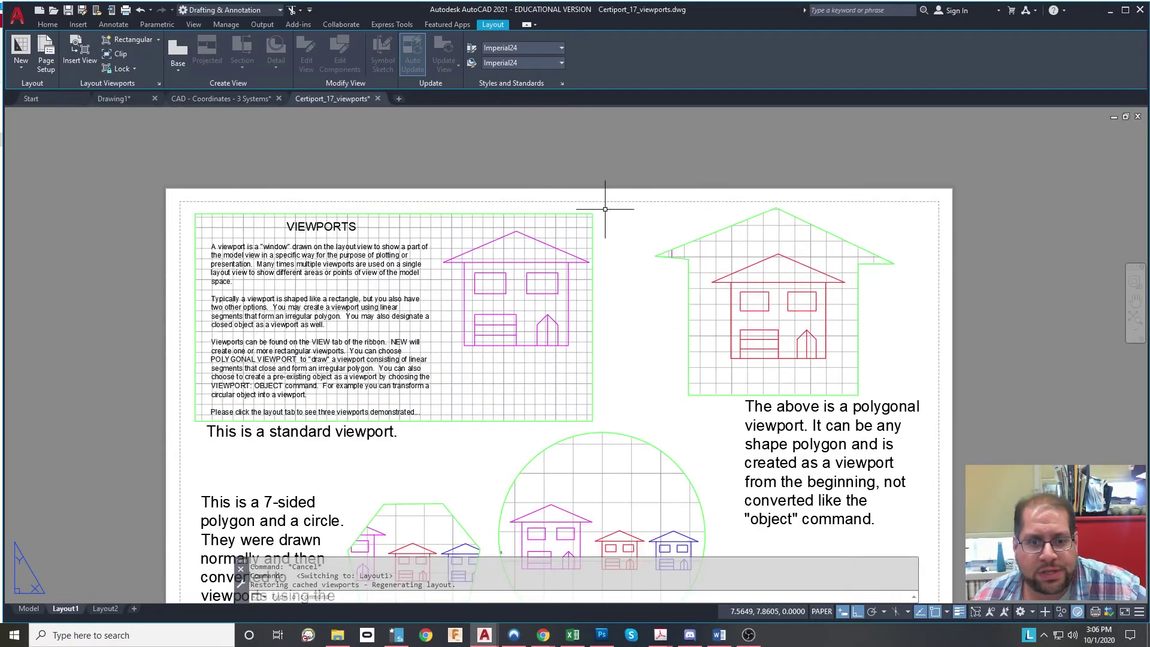
click(593, 239)
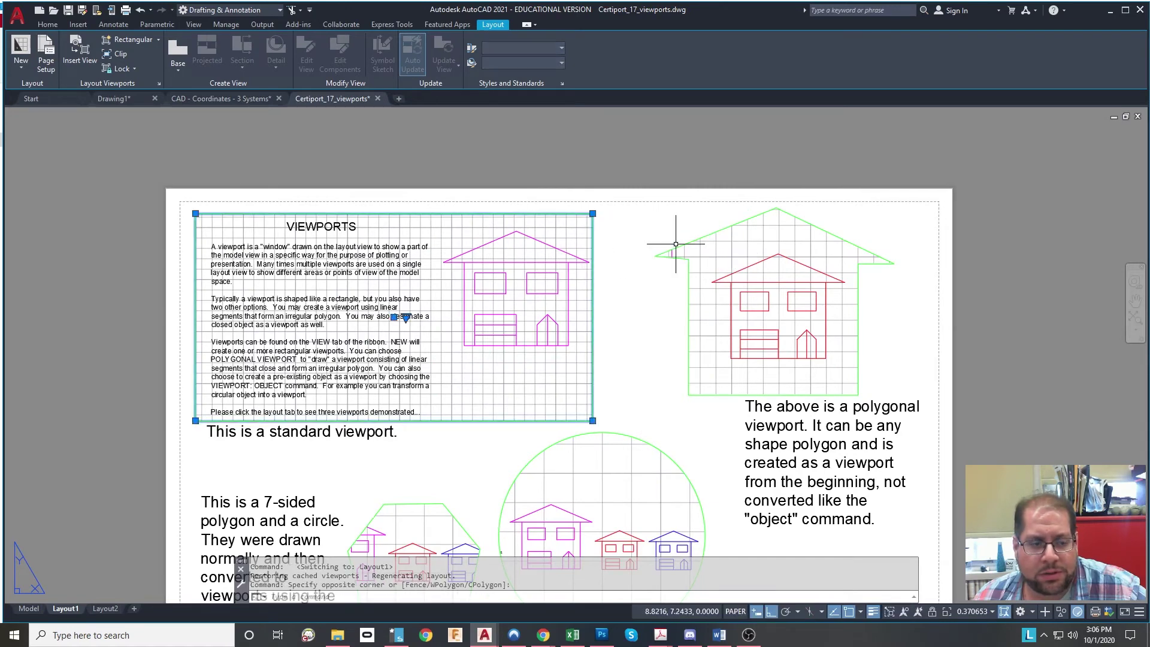
click(495, 273)
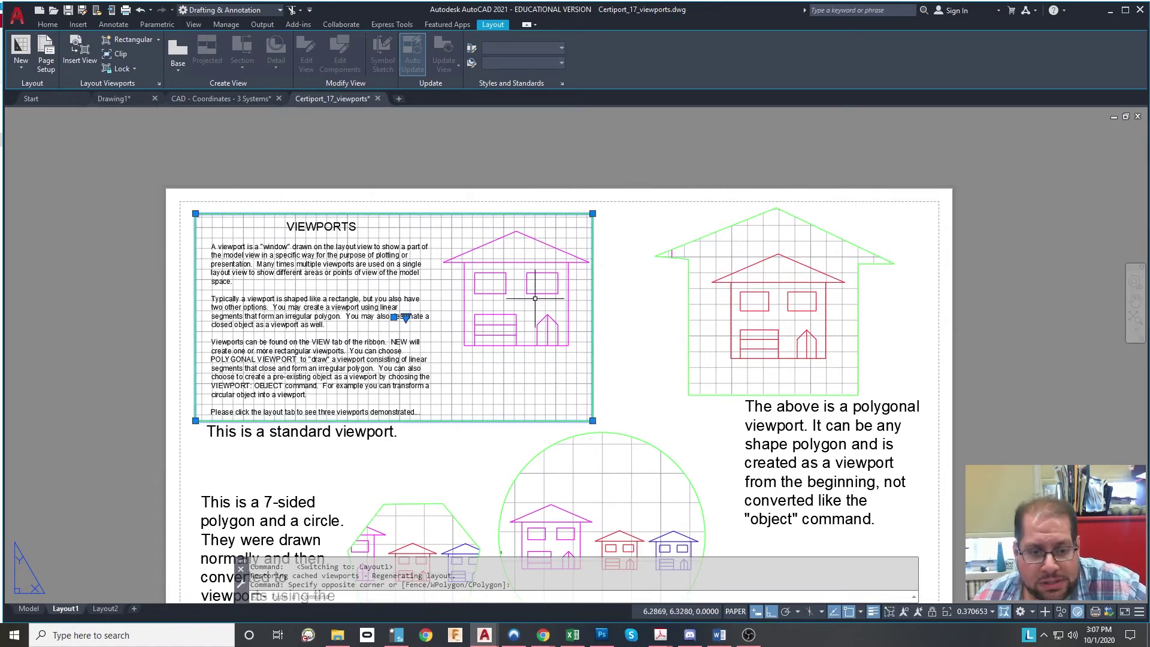
key(Escape)
double_click(530, 378)
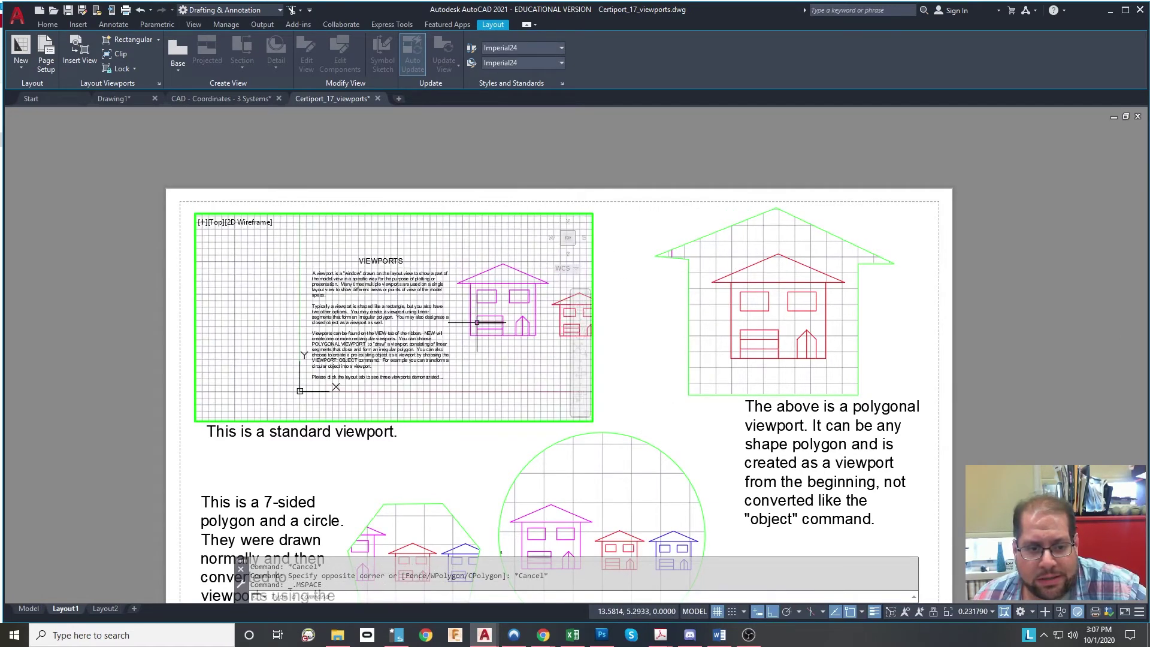
double_click(648, 261)
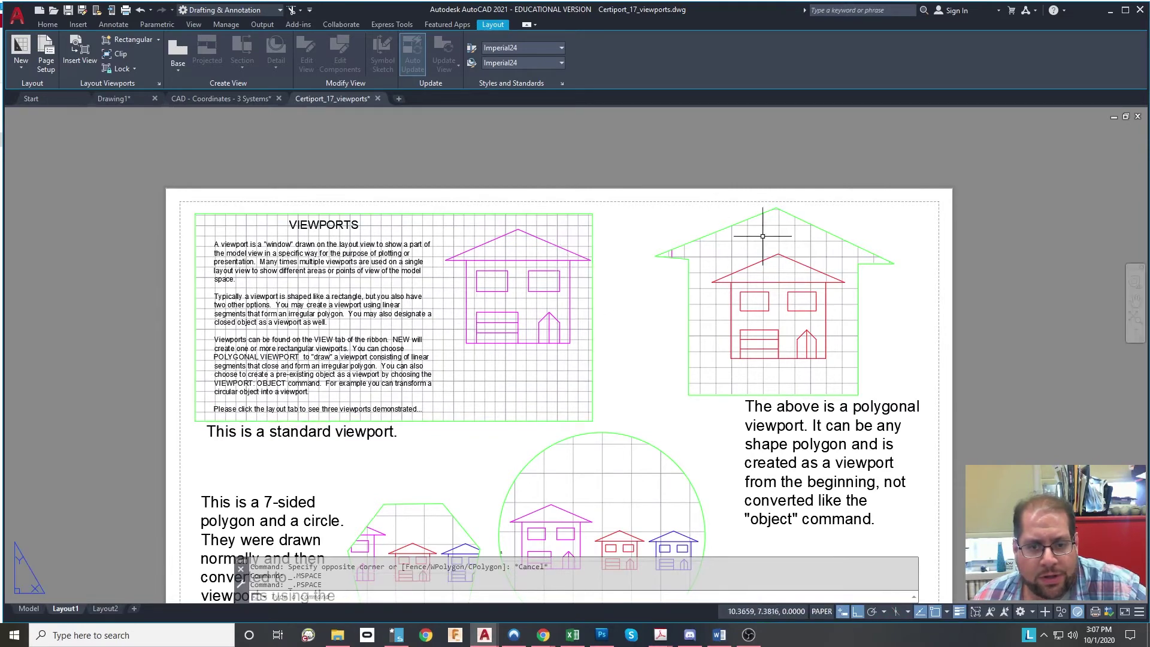
middle_drag(773, 301, 637, 301)
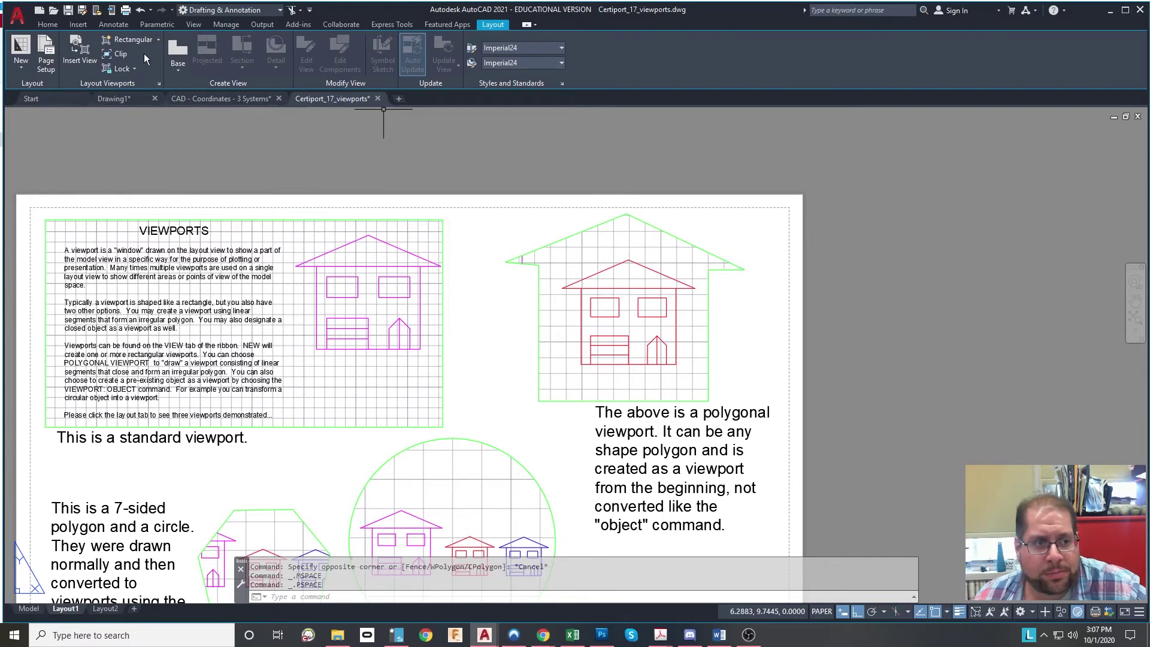
Step: Draw a seven-corner irregular polygonal viewport on Layout1 with Ortho off, closing it at the start point
click(159, 40)
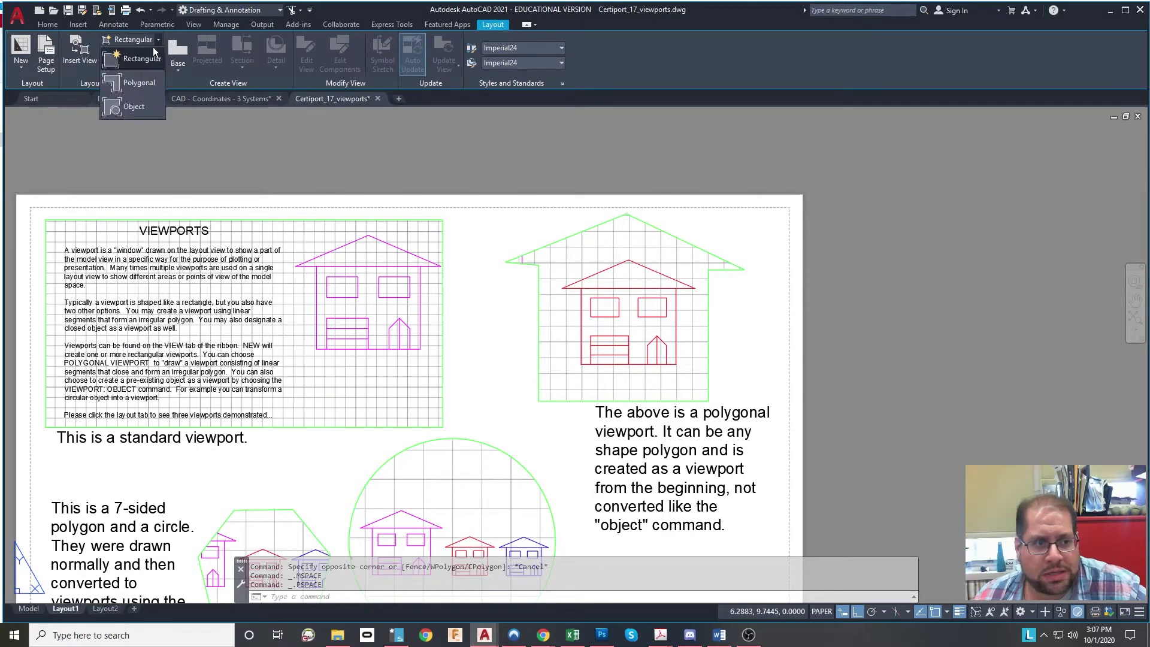
click(129, 83)
scroll(461, 353, up, 6)
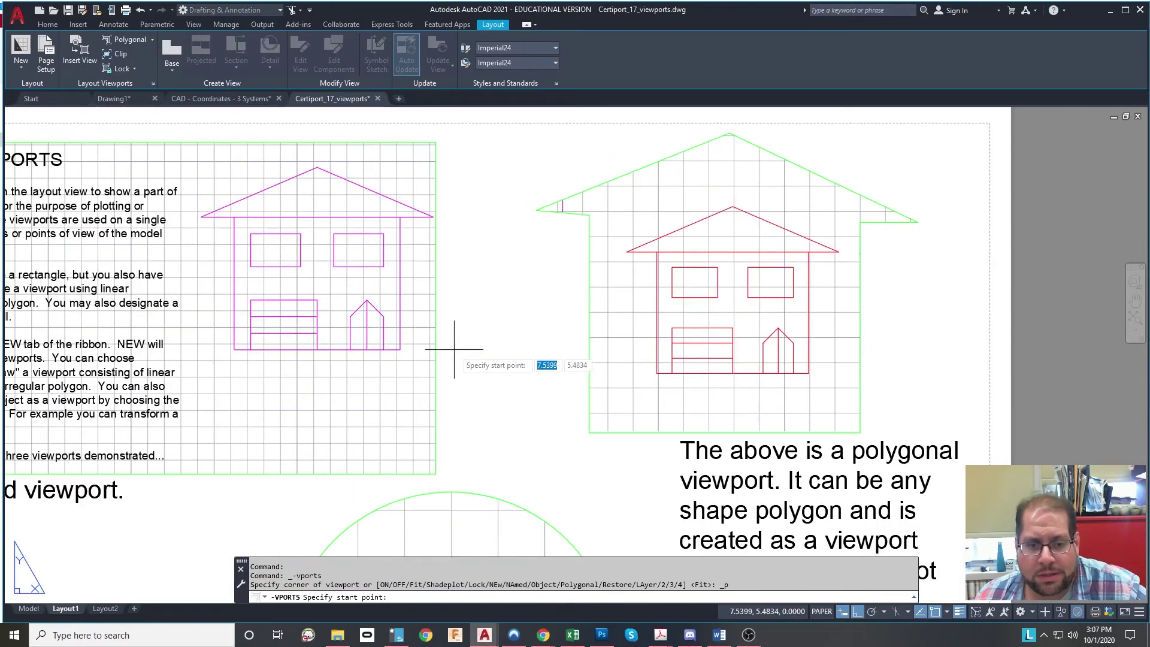
click(526, 323)
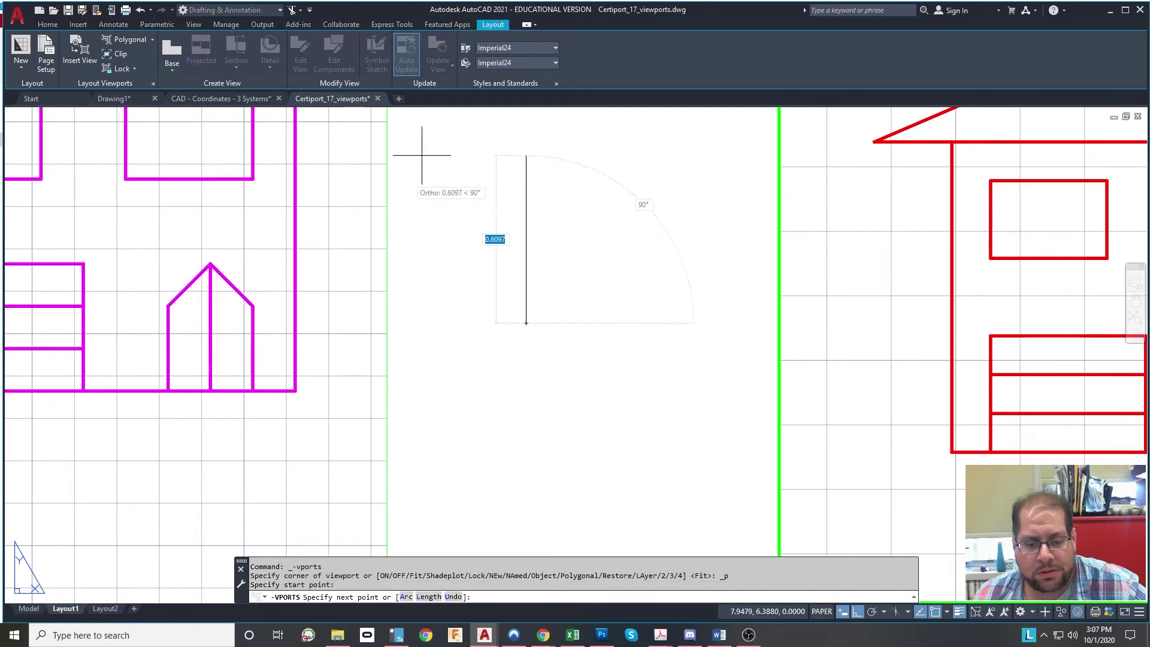
key(F8)
click(419, 185)
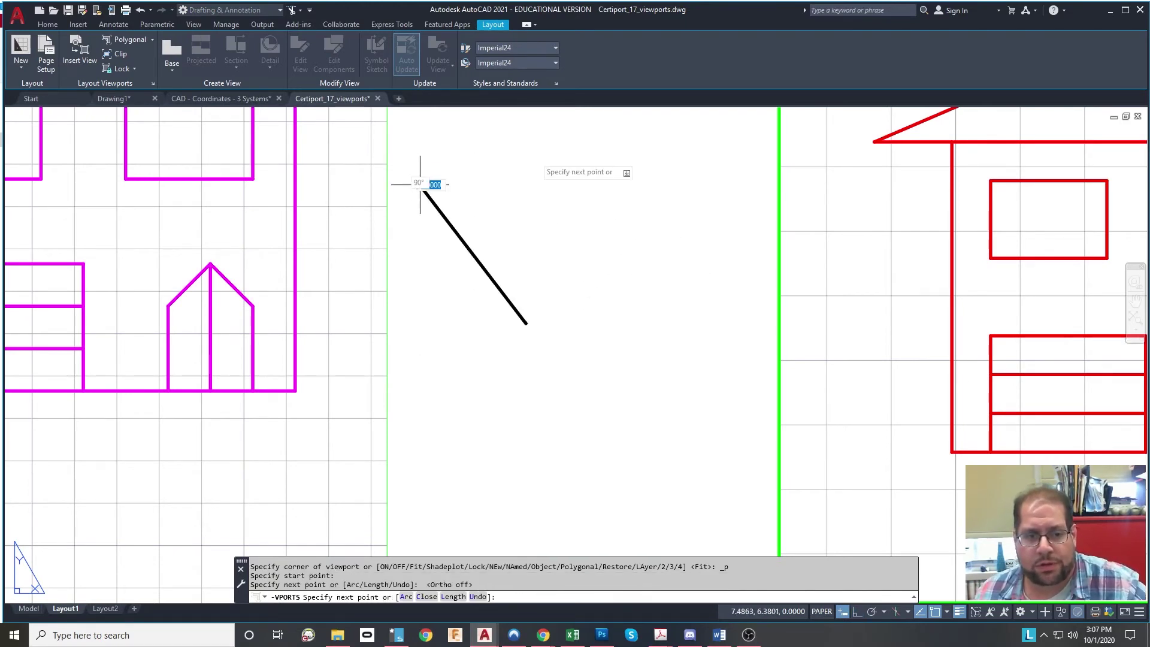
click(623, 130)
click(738, 213)
click(689, 469)
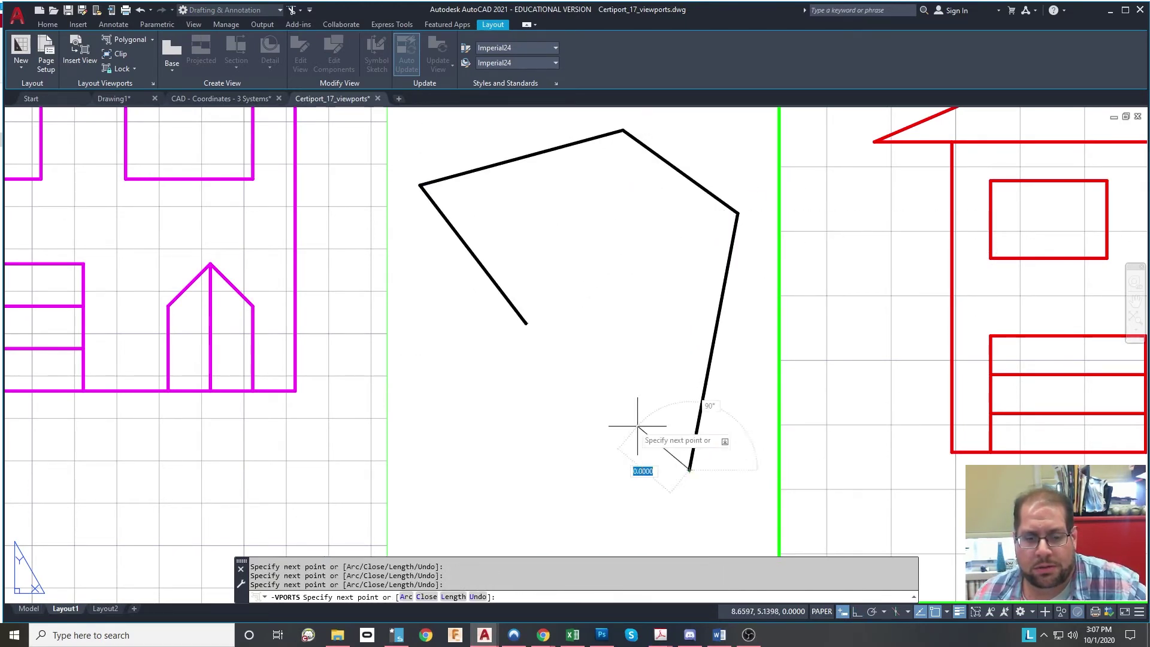
click(455, 506)
click(418, 367)
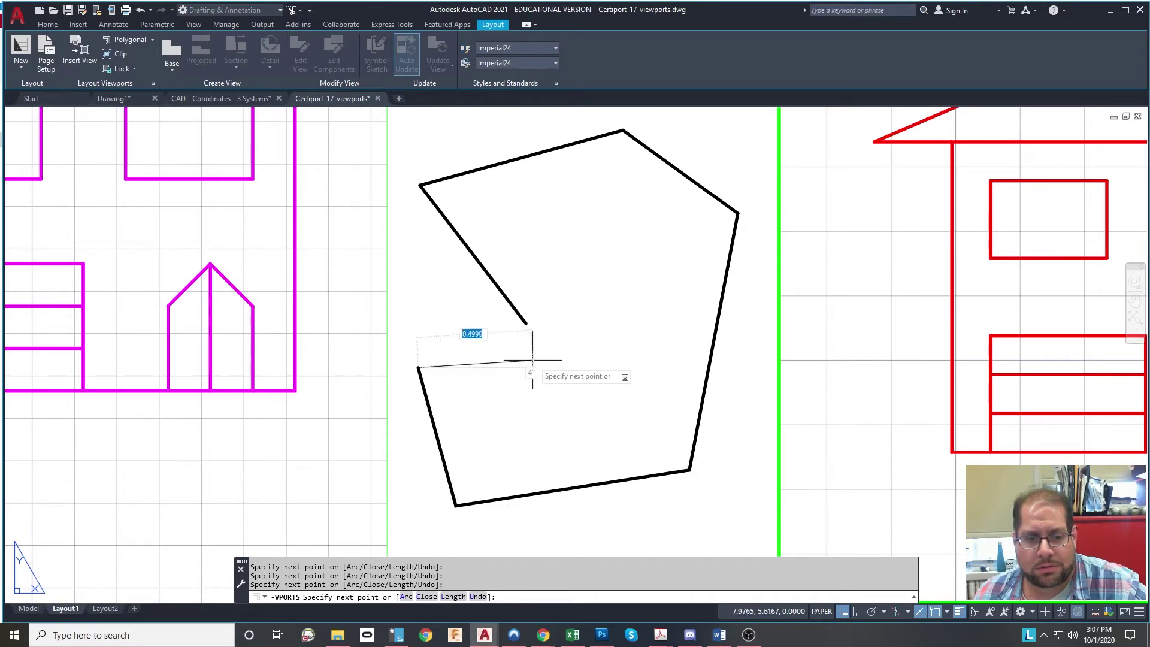
click(525, 323)
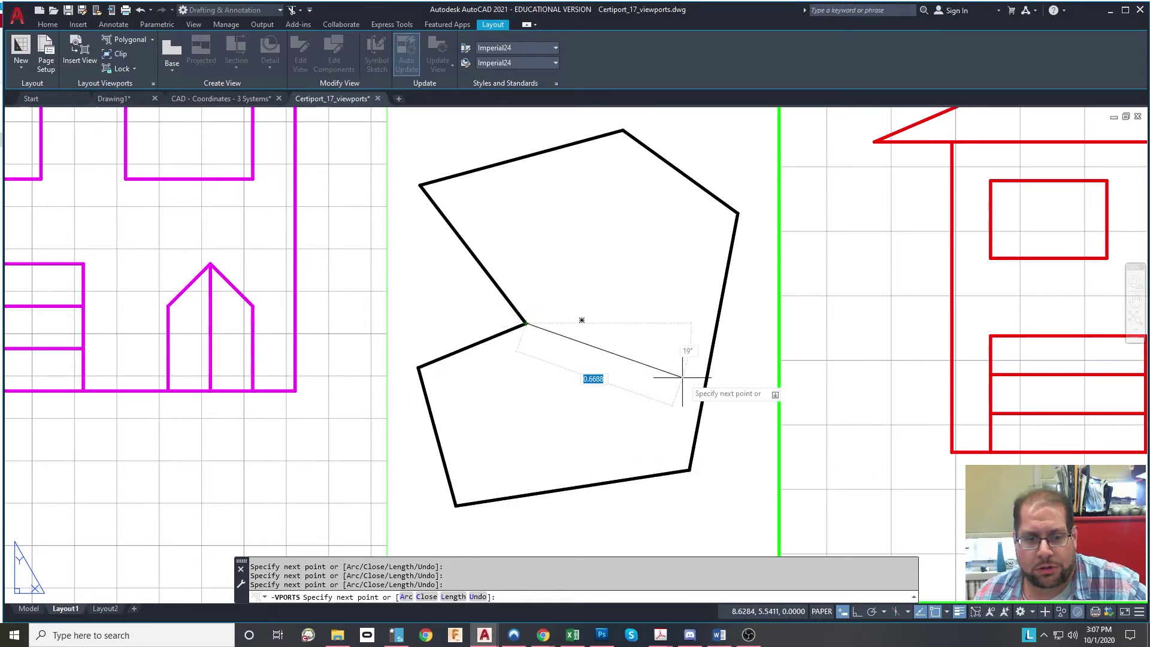
key(Return)
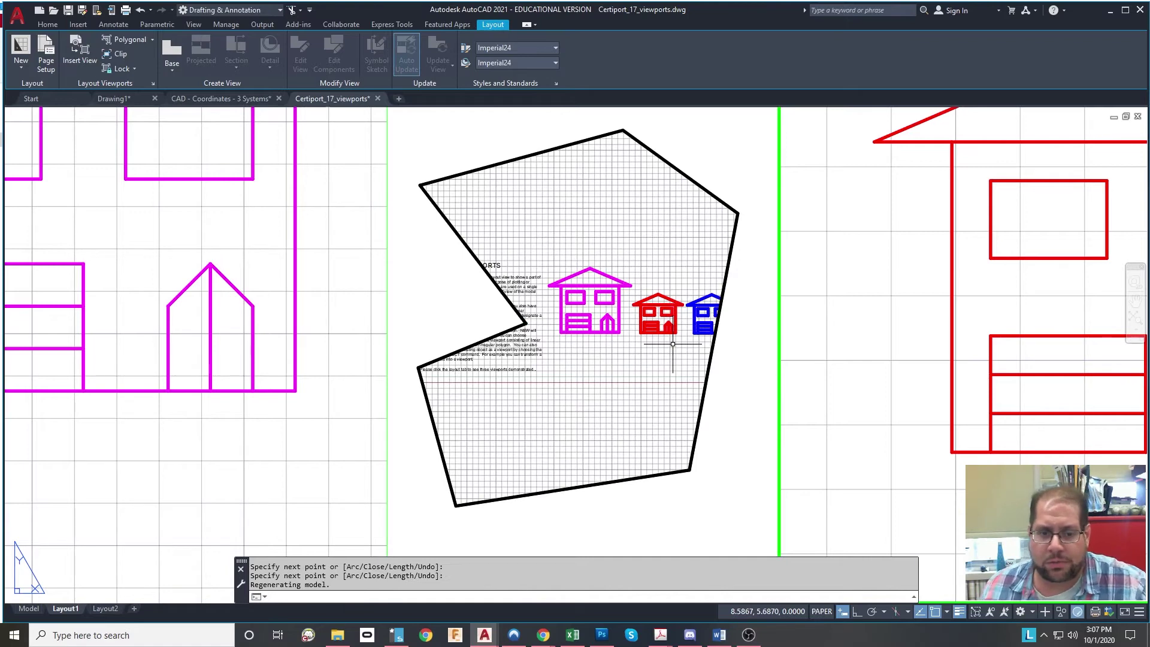
Step: Zoom and pan inside the polygonal viewport to centre an enlarged blue house, then return to paper space
double_click(629, 252)
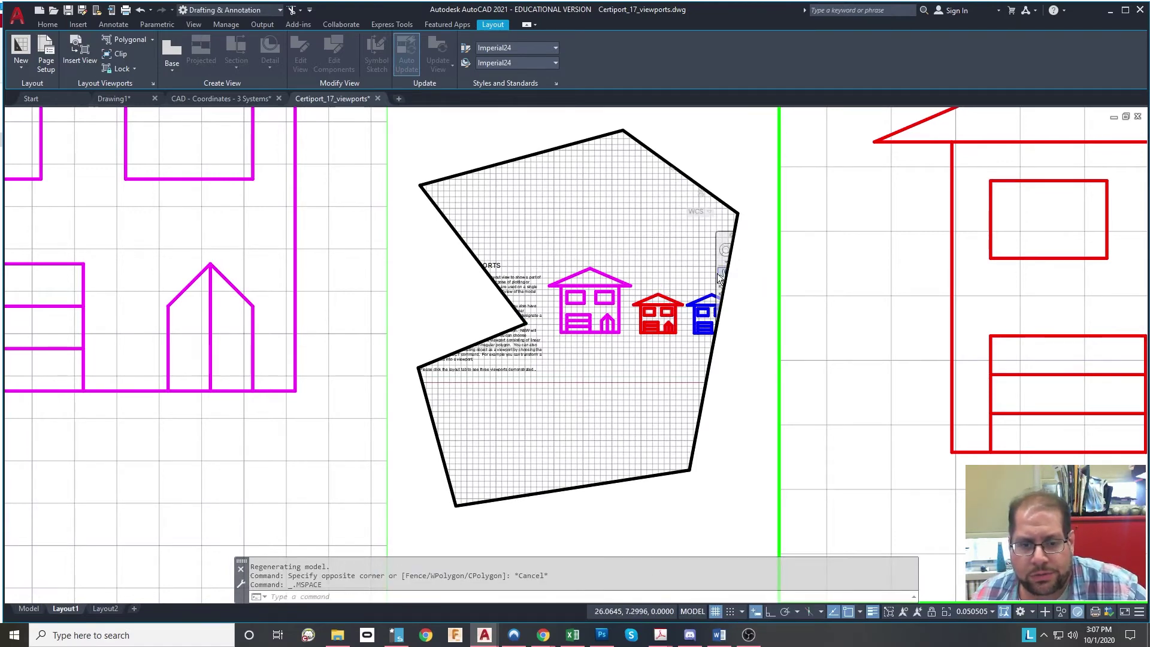
scroll(637, 256, up, 5)
middle_drag(551, 267, 581, 225)
scroll(611, 264, down, 5)
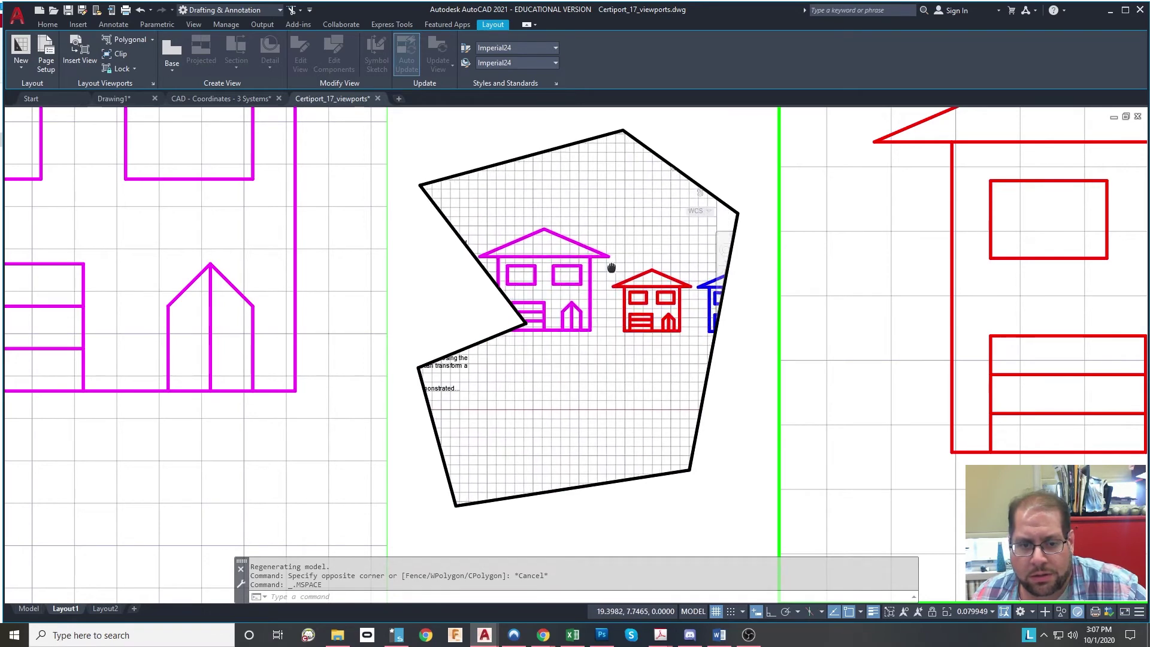
scroll(527, 294, up, 5)
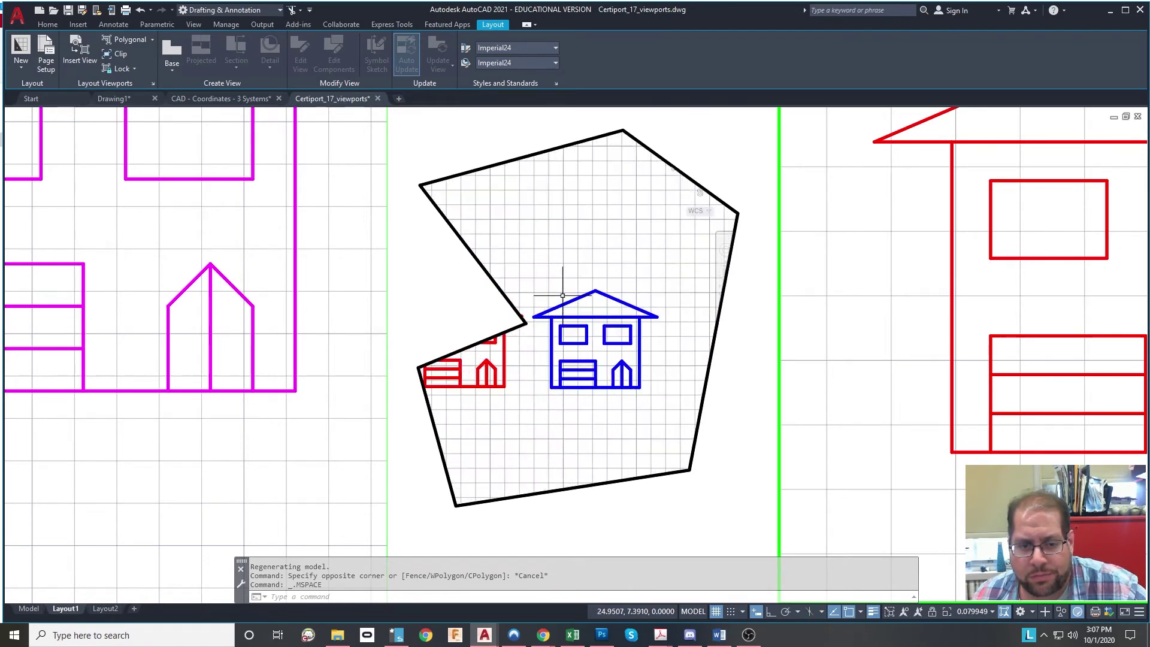
middle_drag(527, 286, 517, 257)
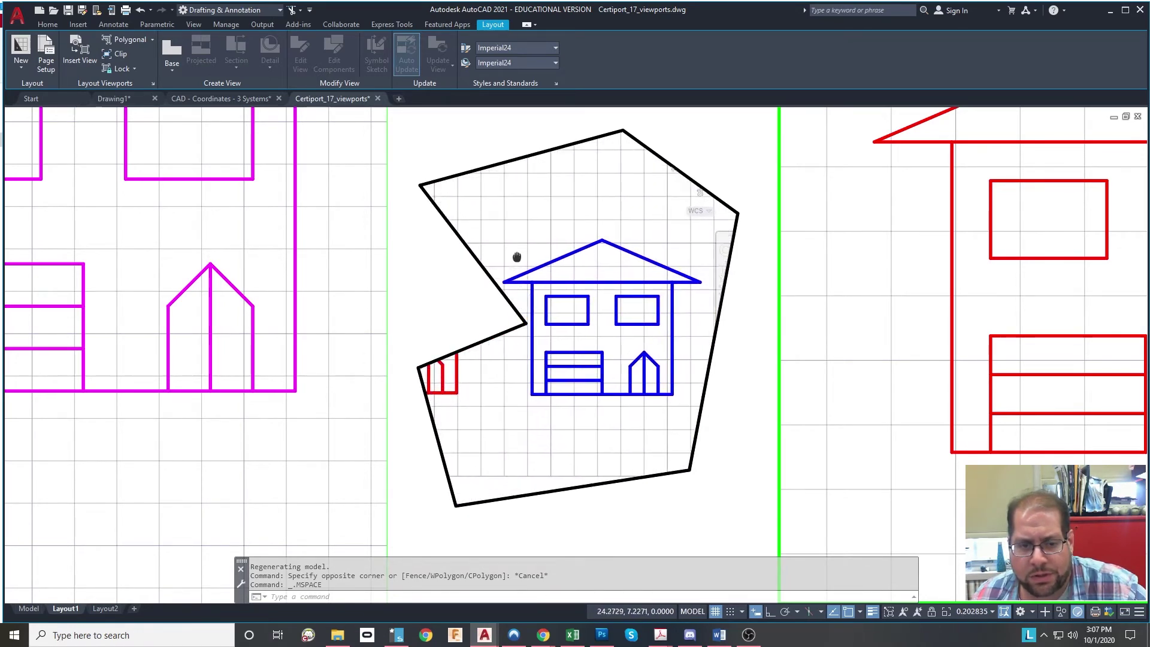
double_click(630, 532)
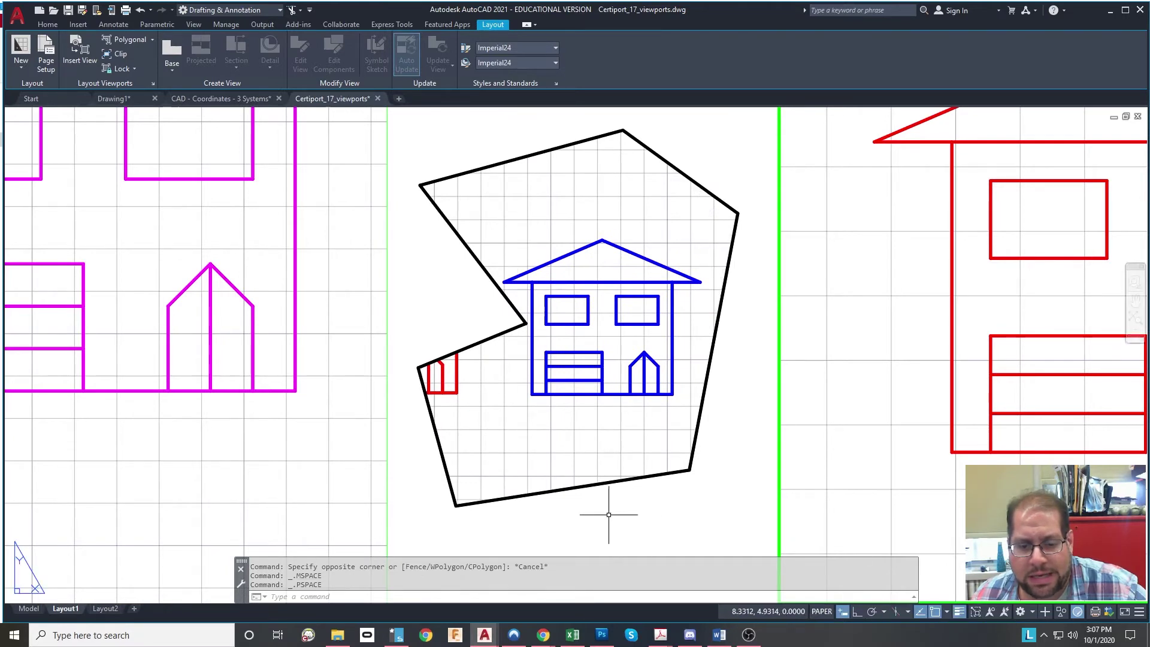
click(535, 521)
Step: Select the polygonal viewport and drag its lower-left notch corner up to a higher position
click(627, 503)
click(538, 527)
click(419, 473)
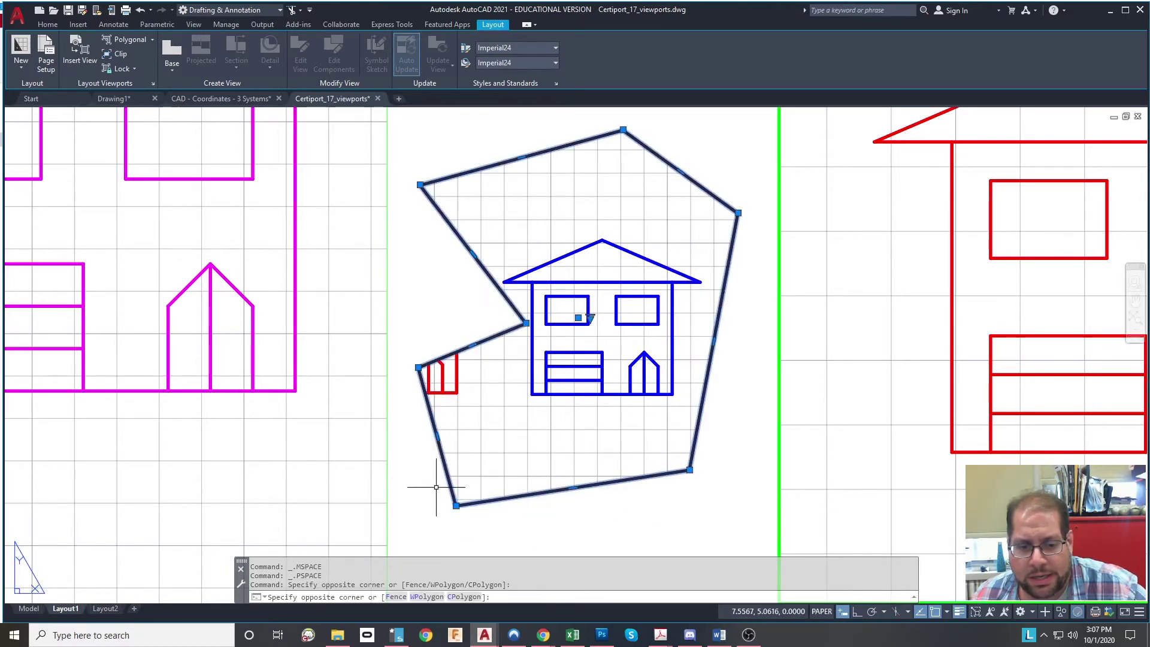
click(455, 505)
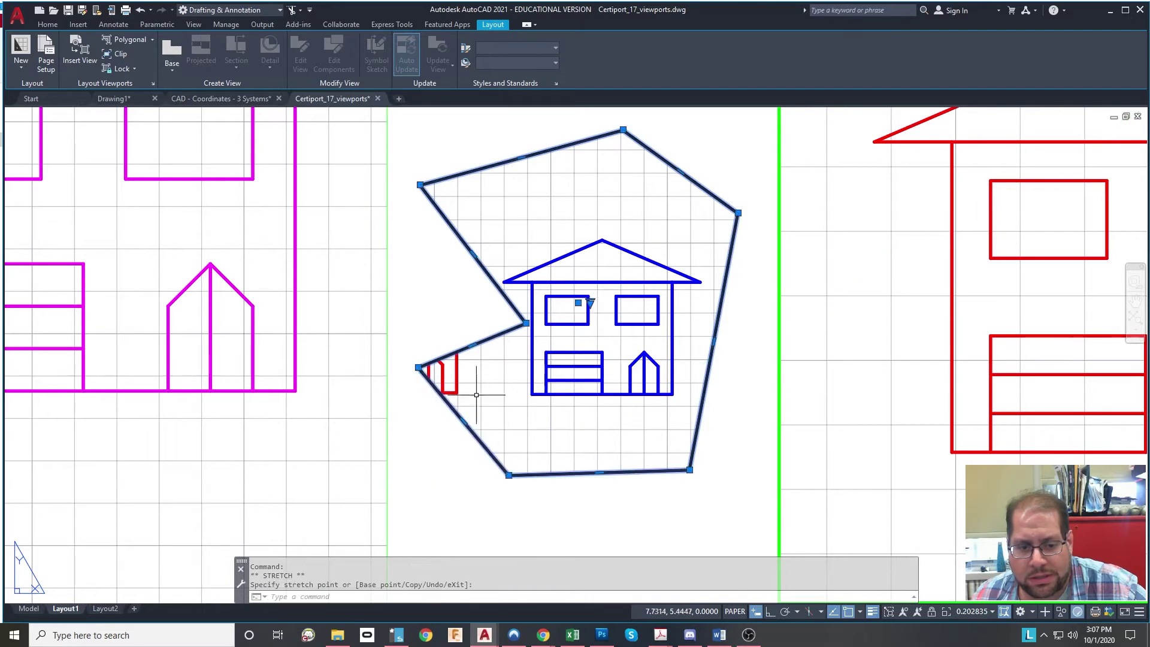
click(509, 263)
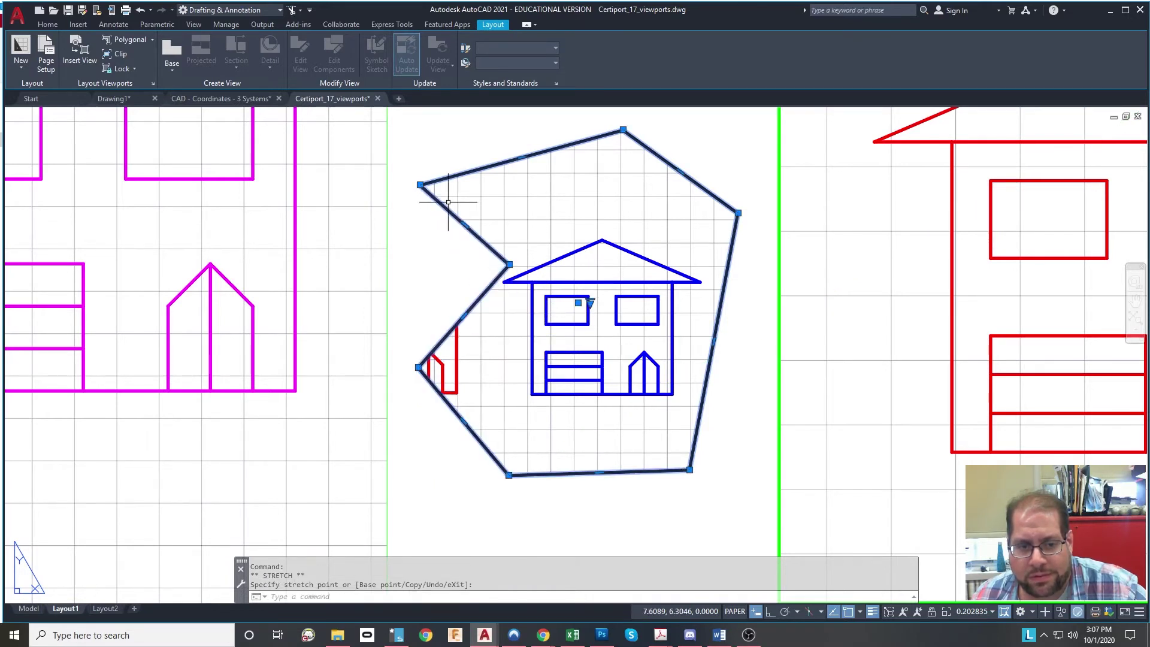
Step: Turn the grid off with F7 inside the polygonal viewport and the right-hand viewport
click(568, 214)
double_click(567, 215)
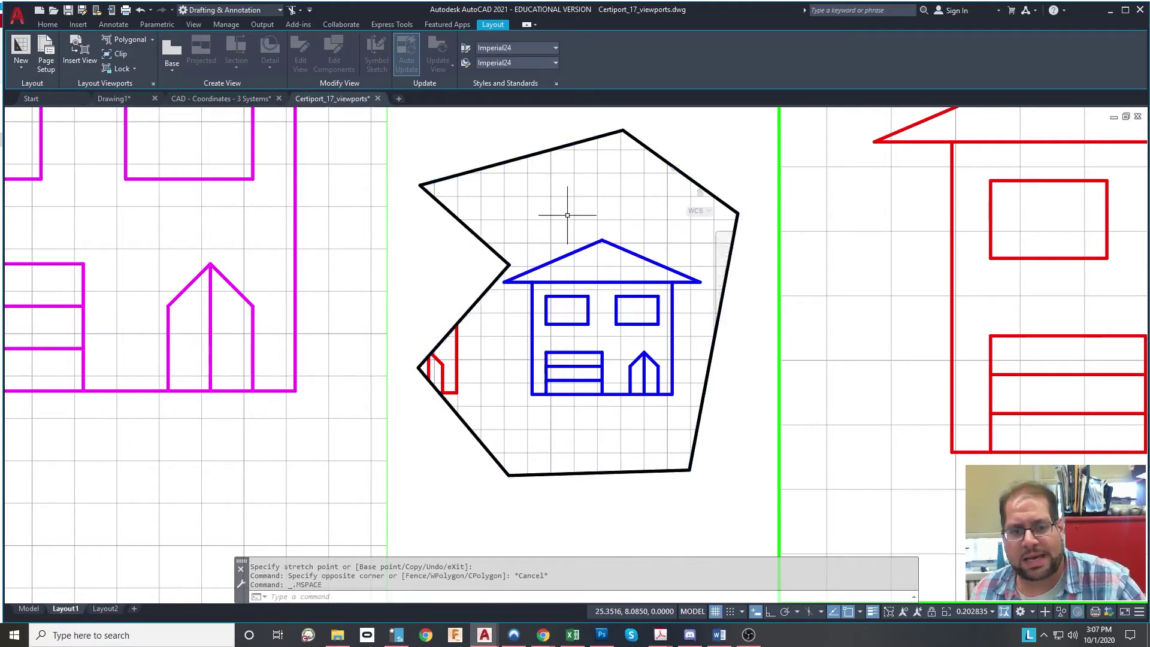
key(F7)
click(806, 229)
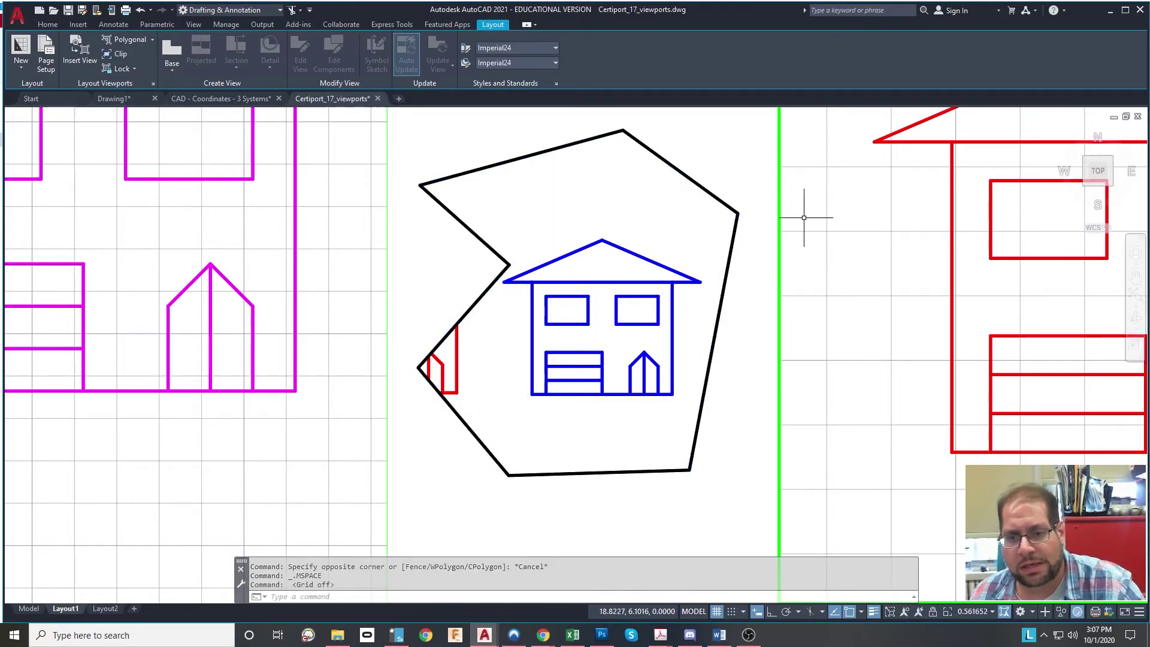
click(796, 214)
key(F7)
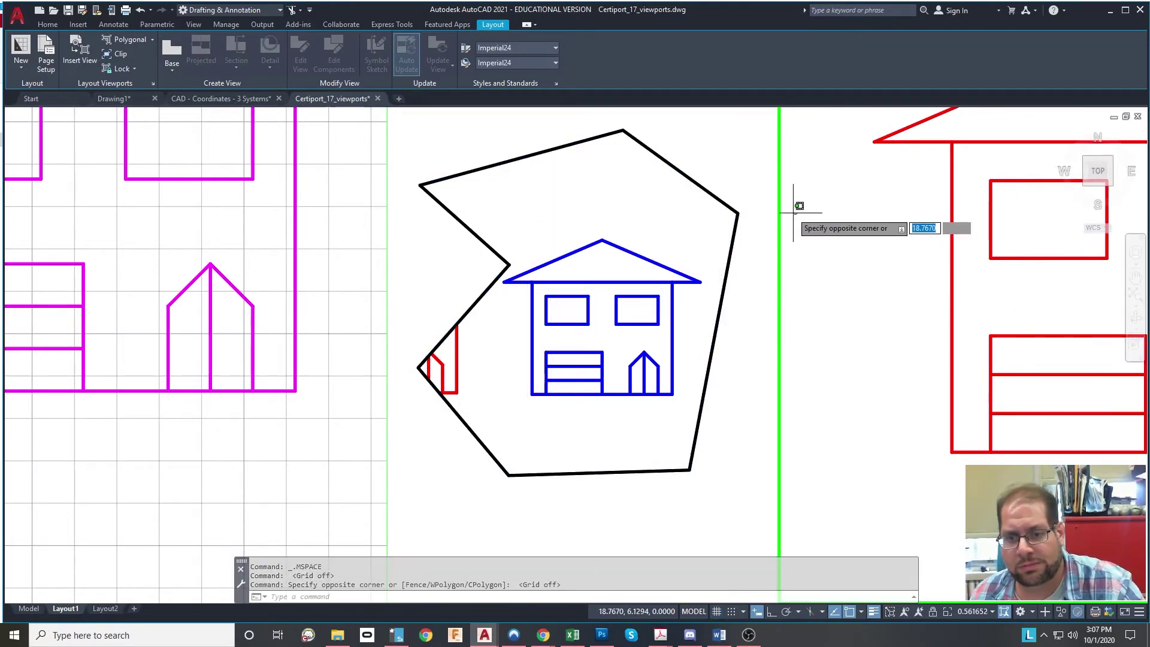
double_click(738, 160)
scroll(667, 244, down, 4)
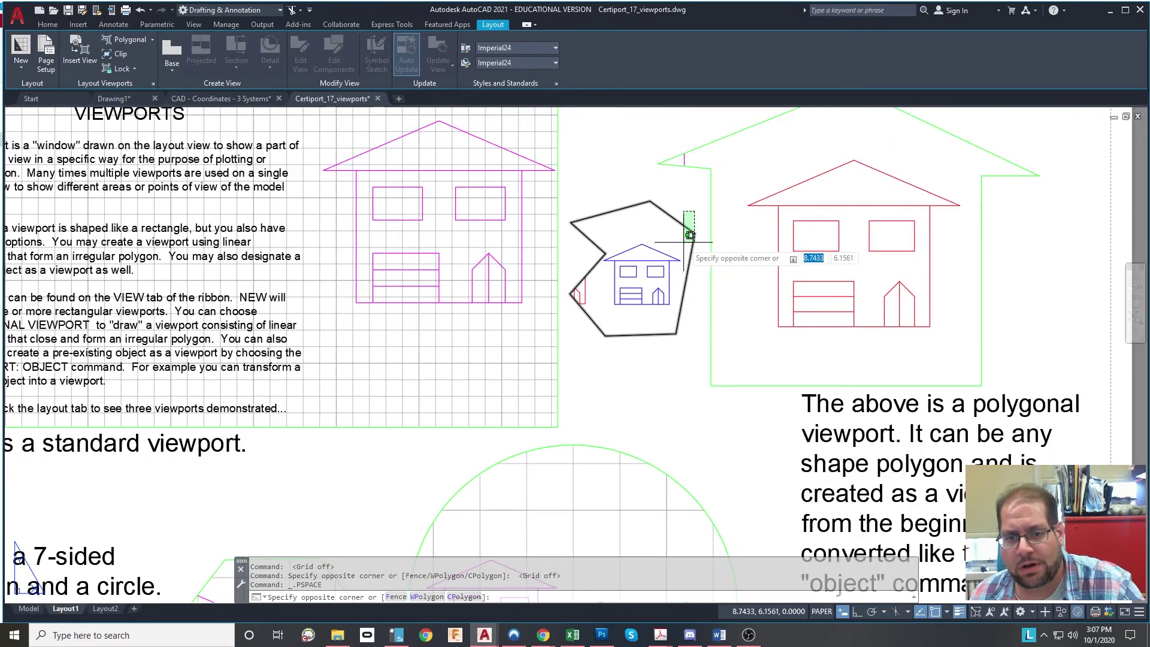
Step: Pan and zoom Layout1 across to the 7-sided polygon and circle viewports and their explanatory text
key(Escape)
key(Escape)
key(Escape)
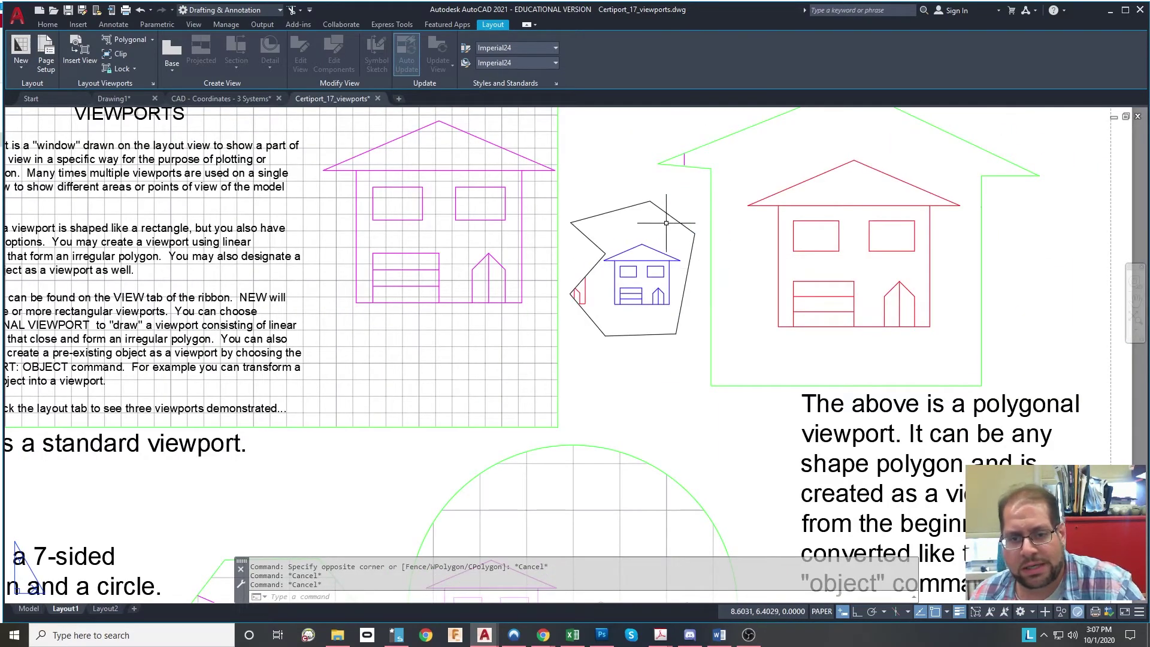
middle_drag(786, 447, 804, 420)
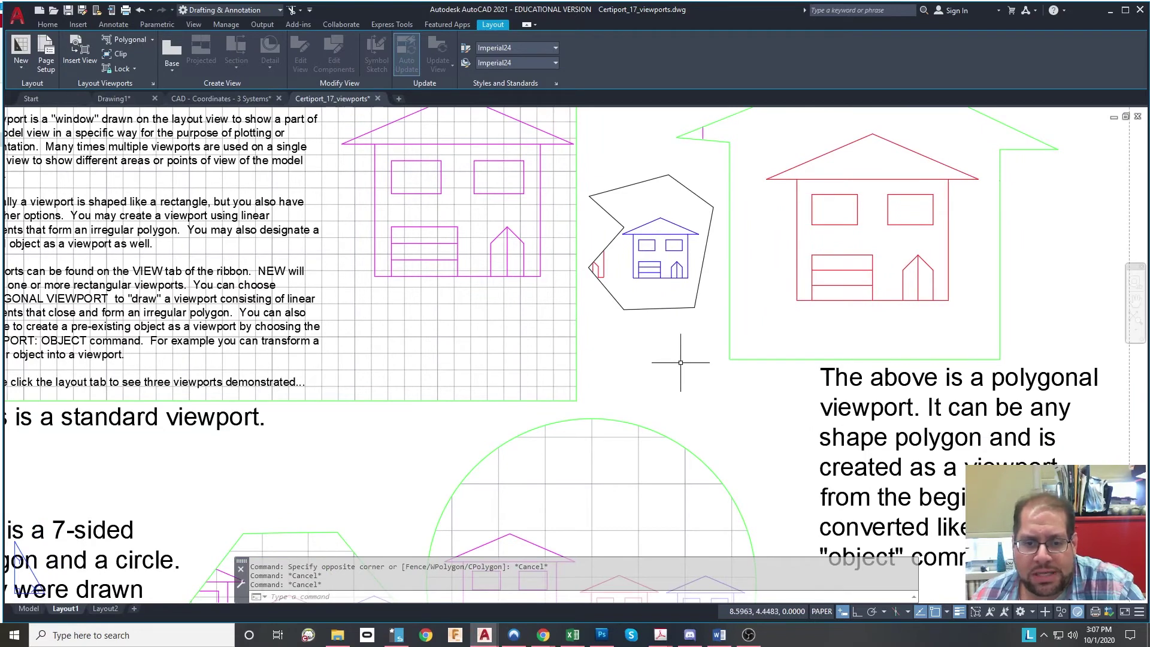
click(707, 345)
click(599, 289)
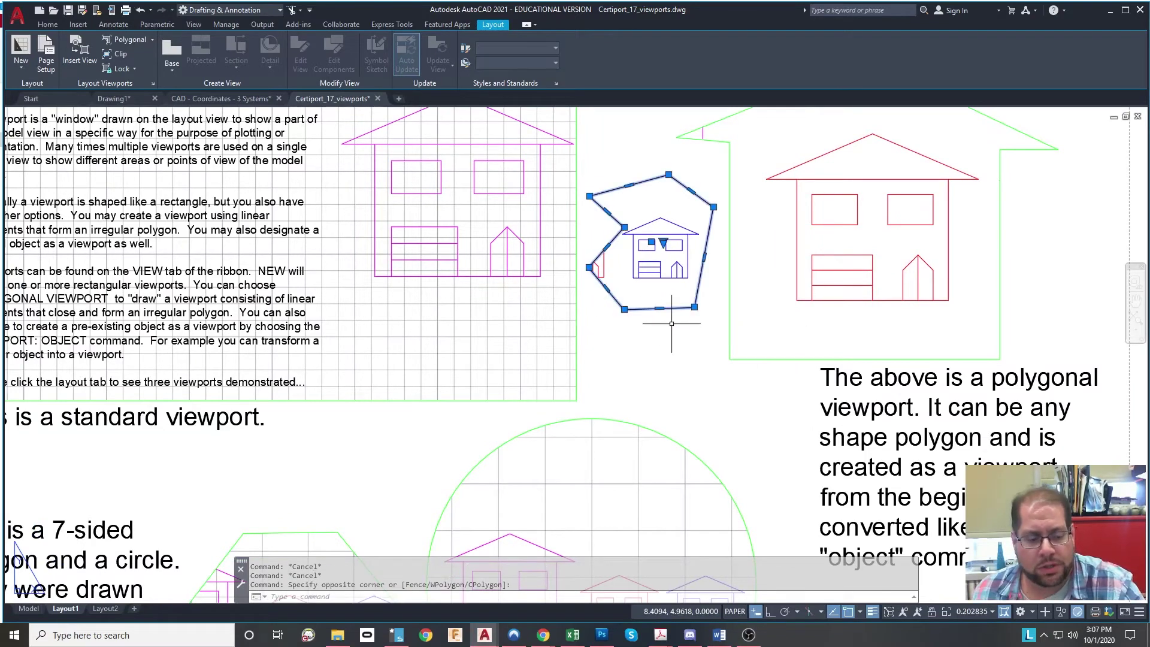
key(Escape)
key(Escape)
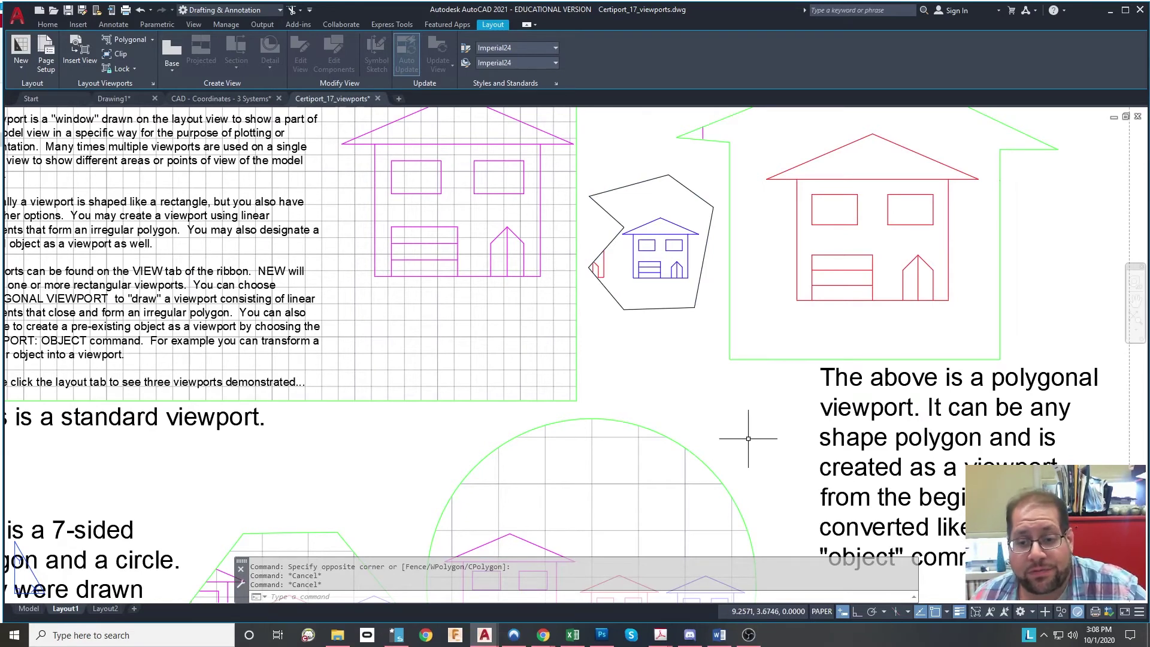
scroll(713, 454, up, 2)
scroll(837, 466, down, 2)
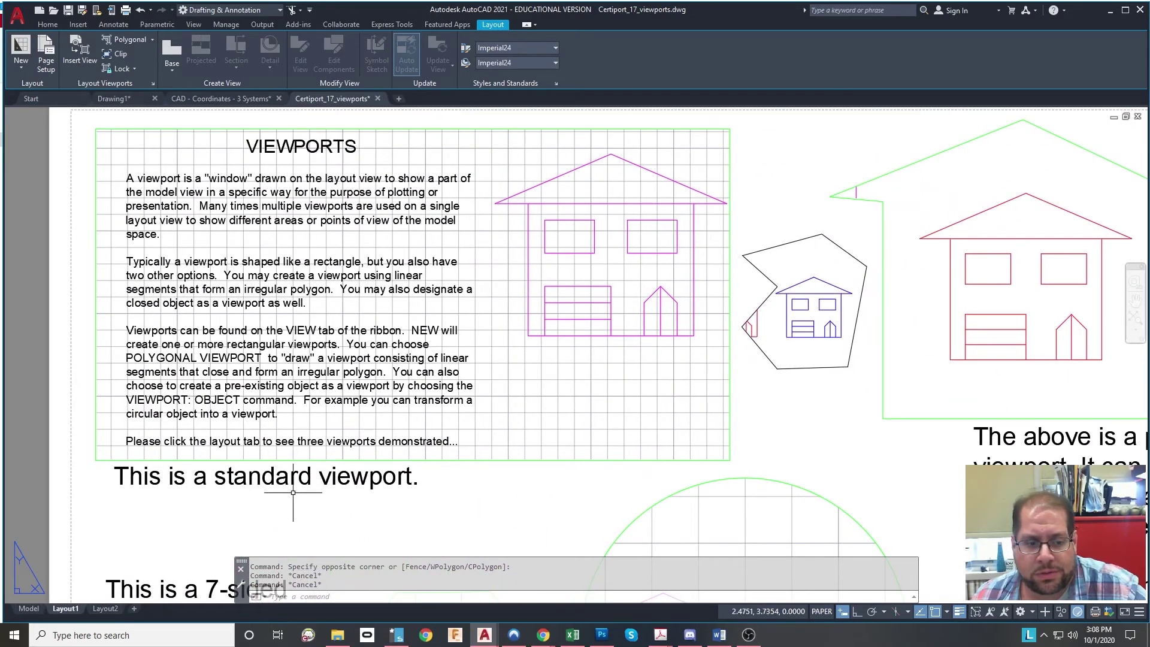
middle_drag(991, 363, 717, 340)
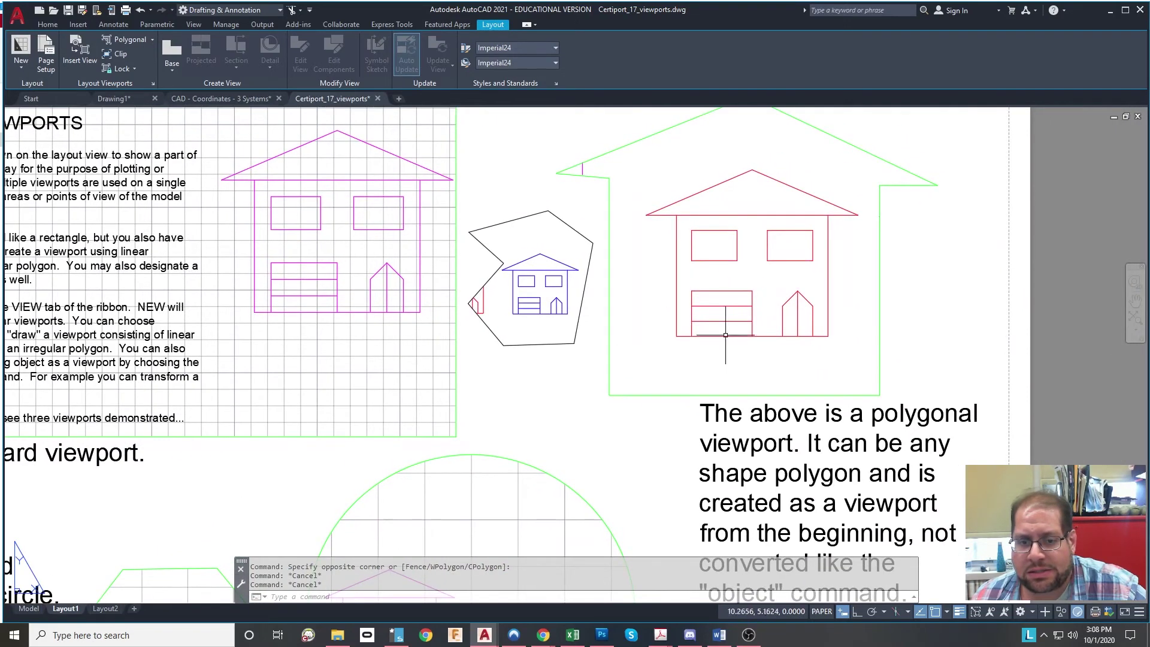
scroll(515, 401, up, 2)
scroll(735, 344, down, 2)
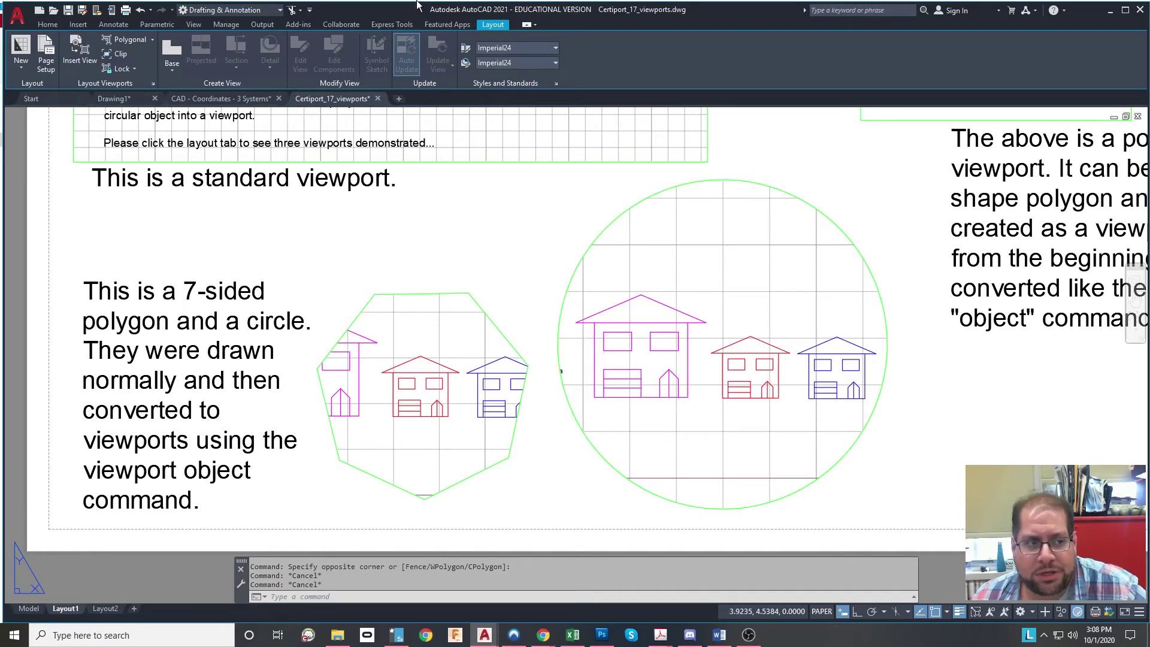
key(Escape)
Step: Draw a new circle to the right of the circular viewport
click(47, 25)
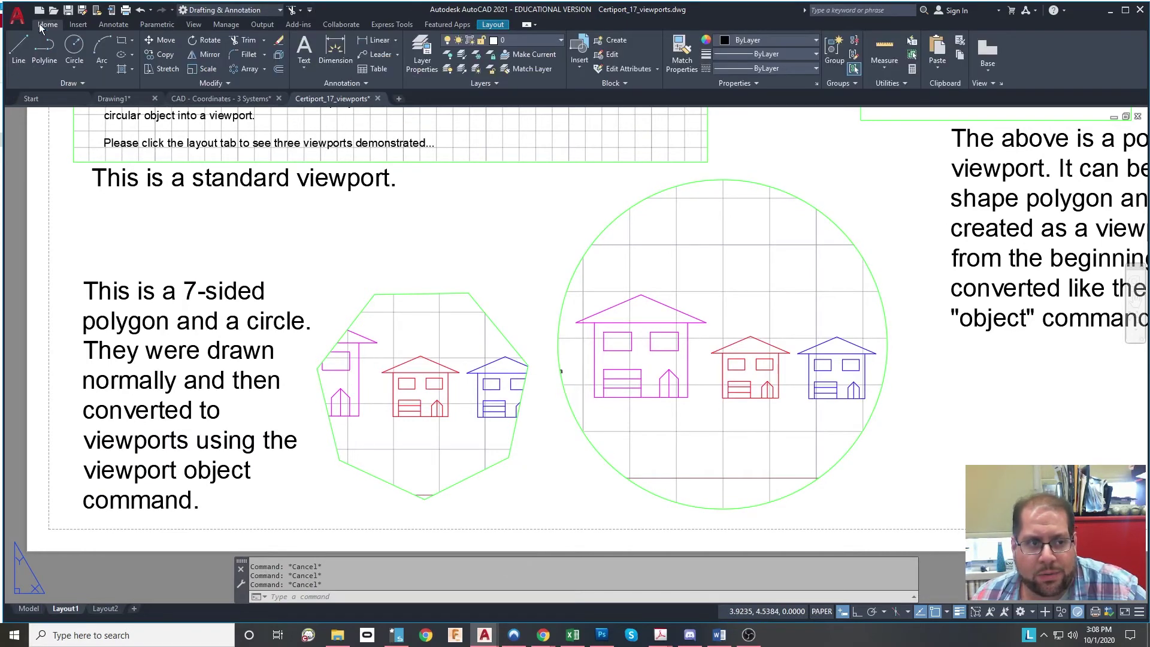
click(82, 54)
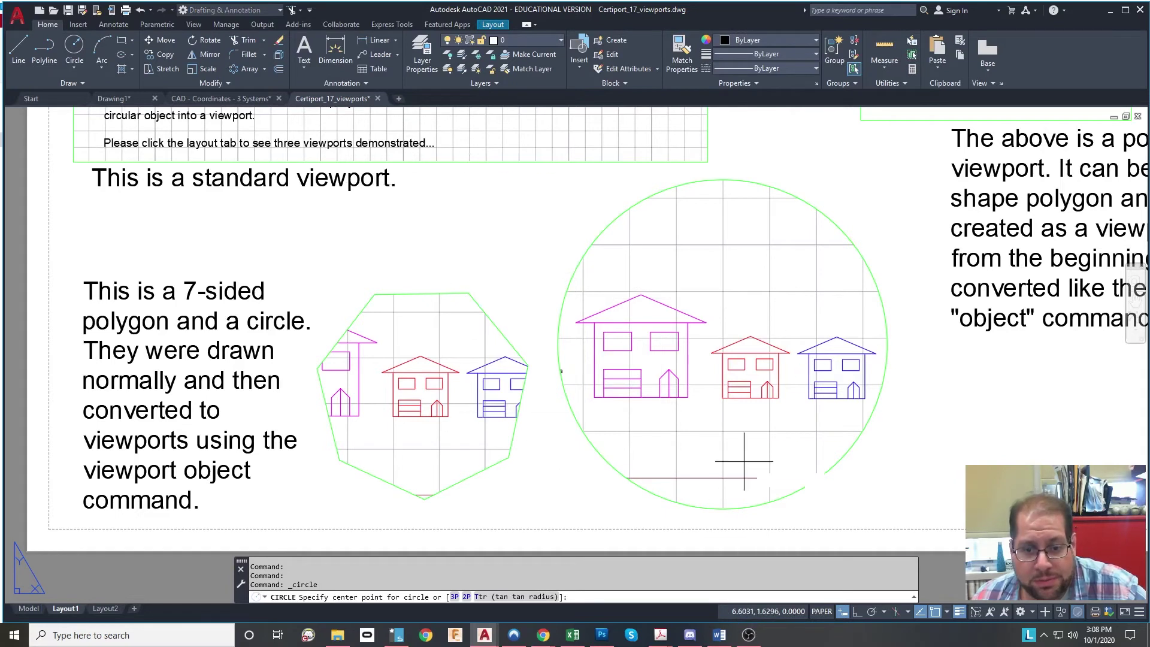
click(971, 431)
click(1018, 489)
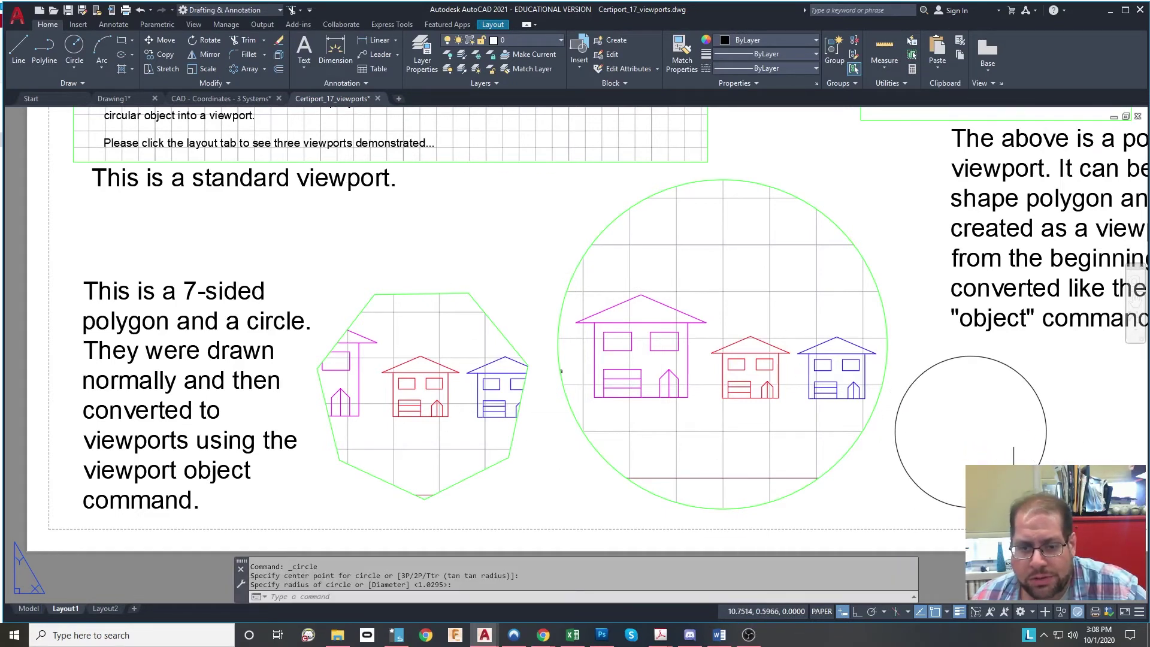
Step: Draw an 8-sided polygon inscribed in a circle below the standard-viewport caption
click(131, 41)
click(137, 86)
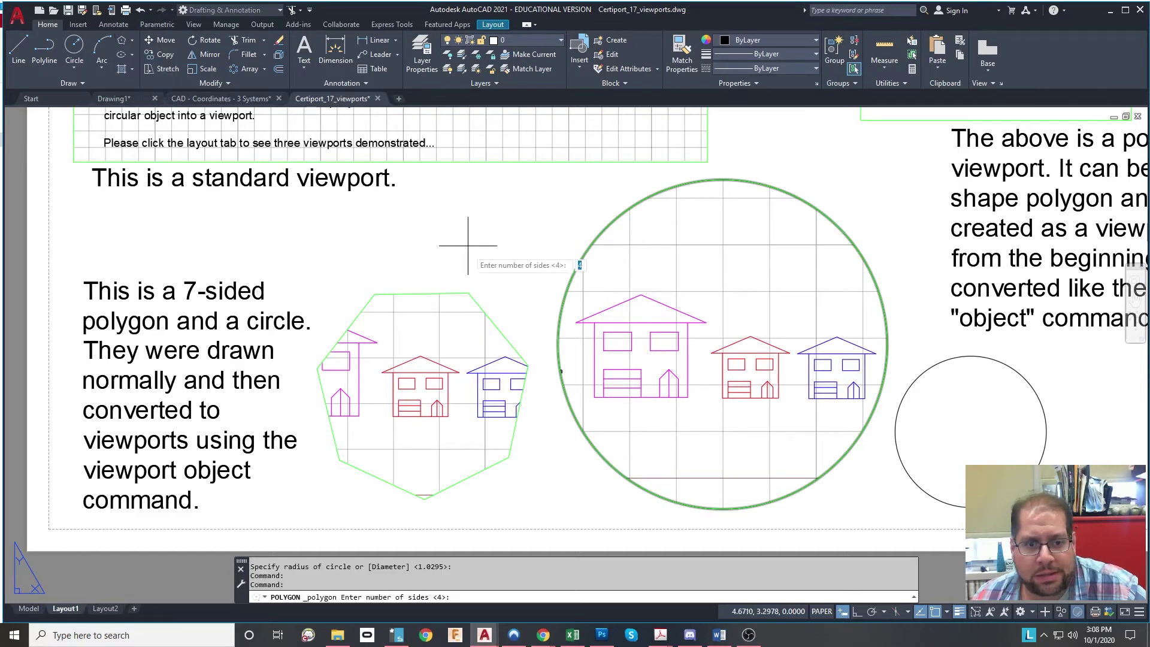
text(8)
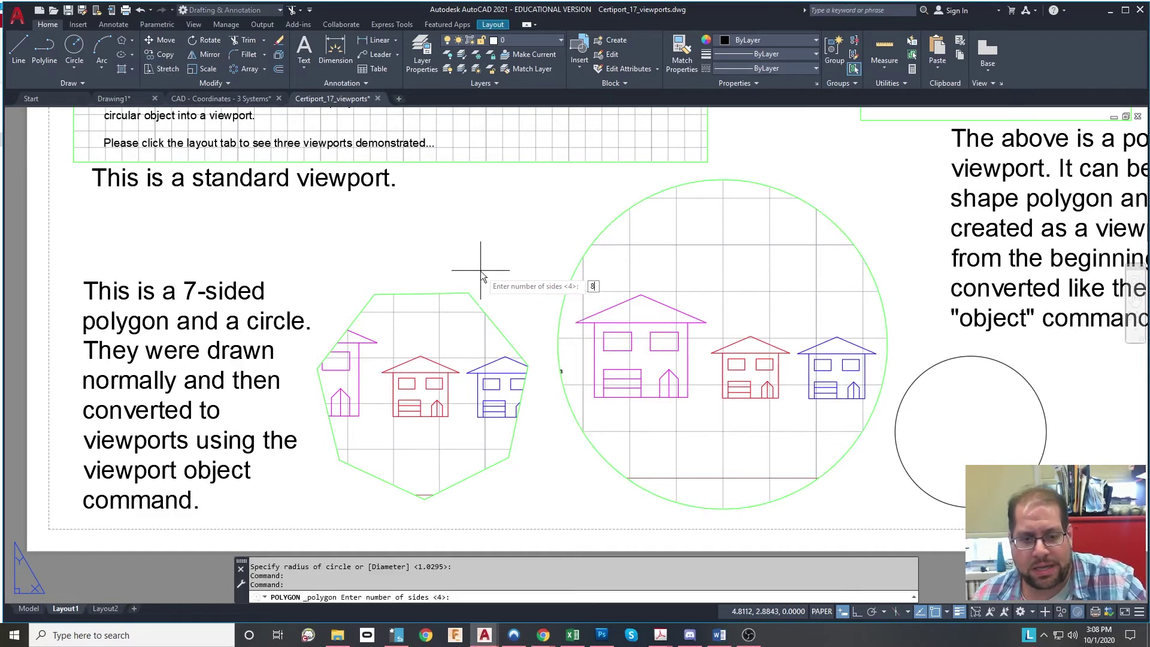
key(Return)
click(467, 227)
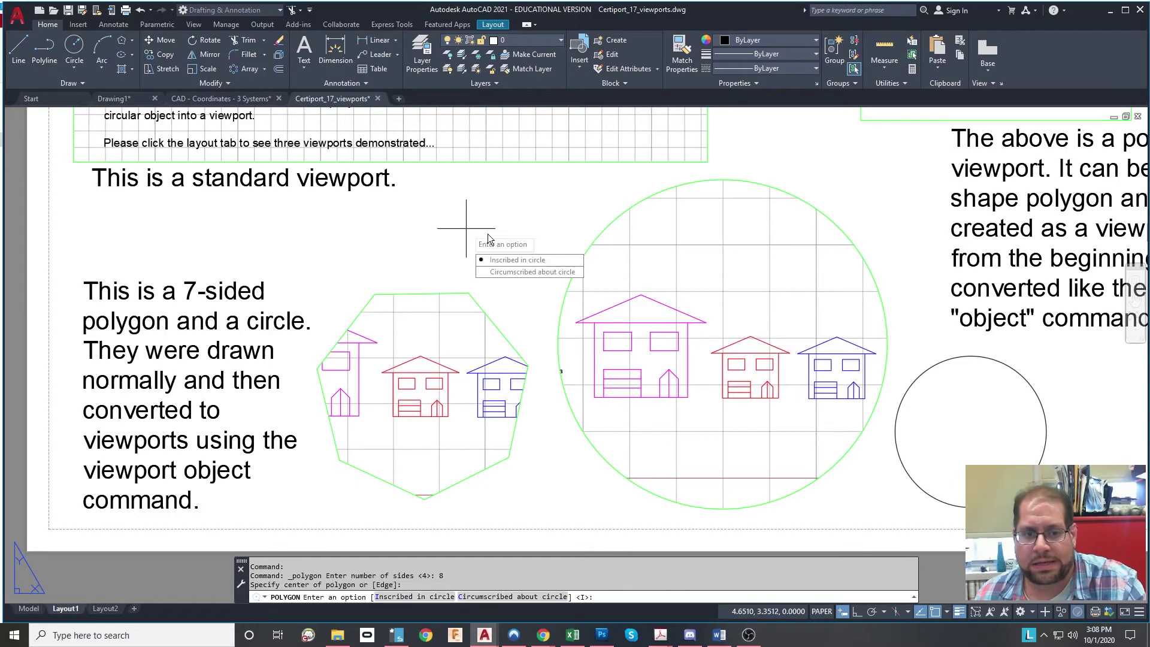
click(516, 265)
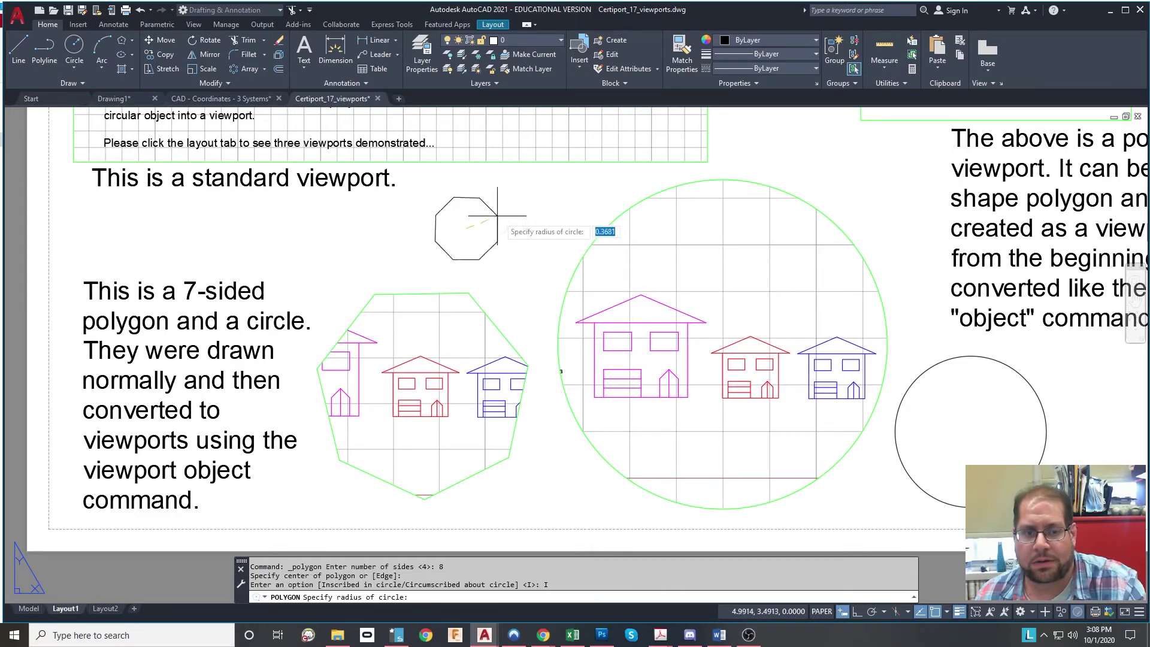
click(518, 216)
key(Escape)
key(Escape)
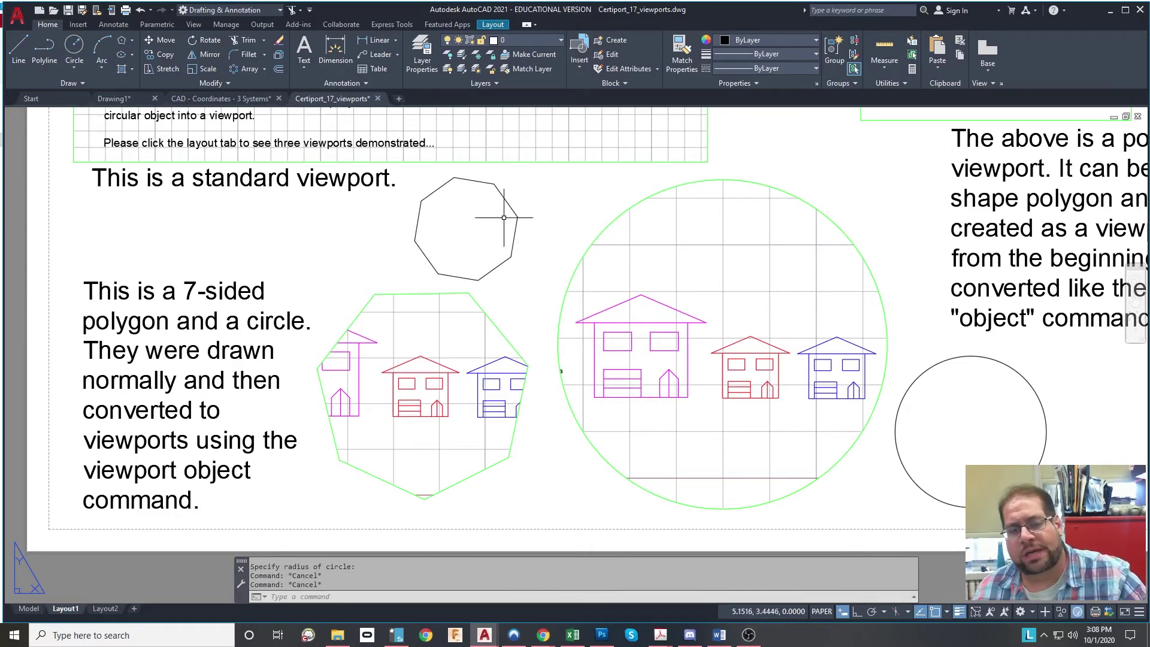
click(569, 218)
click(400, 279)
scroll(644, 339, down, 2)
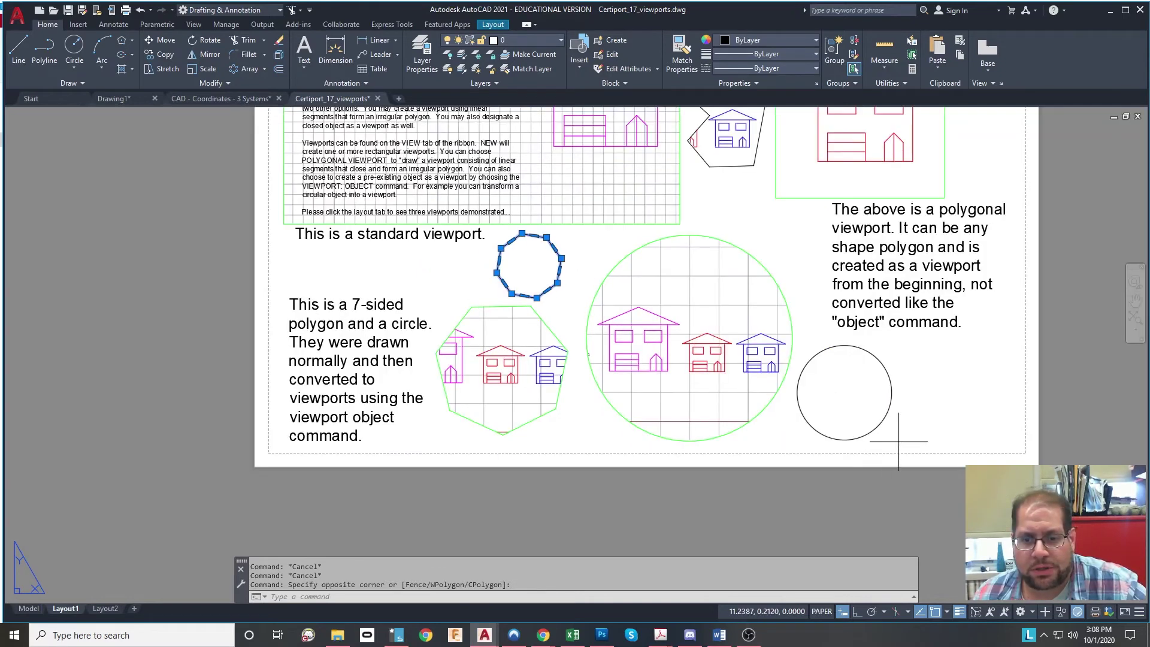
Step: Convert the octagon into a viewport with Layout Viewports > Object, then pick the new circle likewise
click(867, 389)
click(974, 349)
click(934, 285)
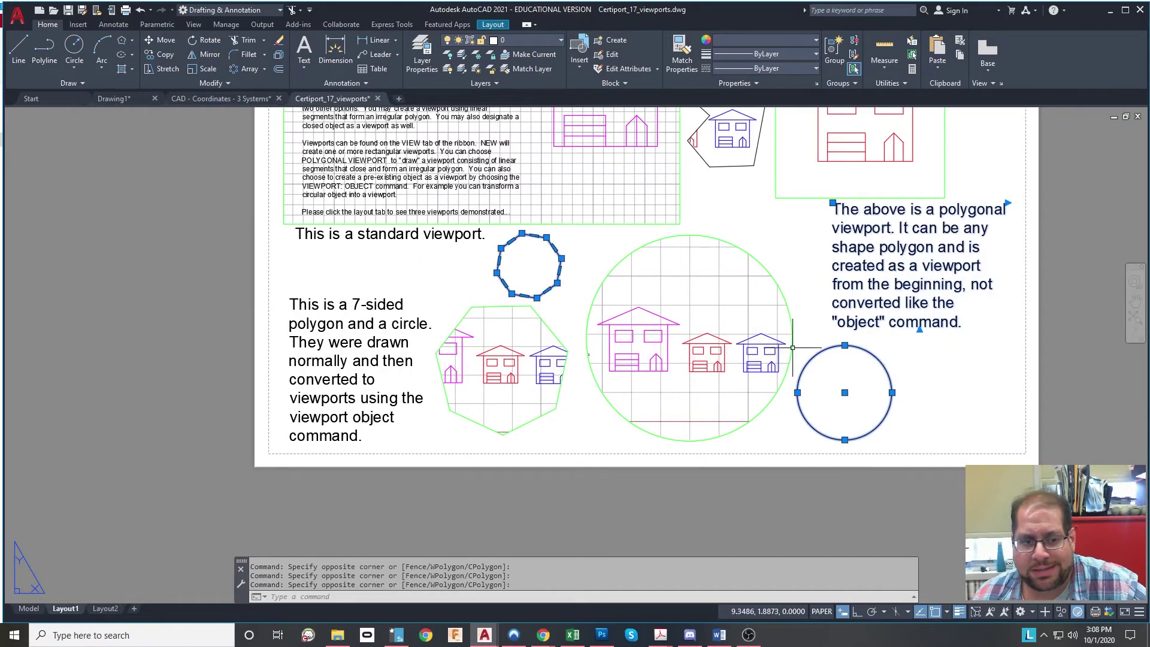
key(Escape)
key(Escape)
scroll(561, 258, up, 2)
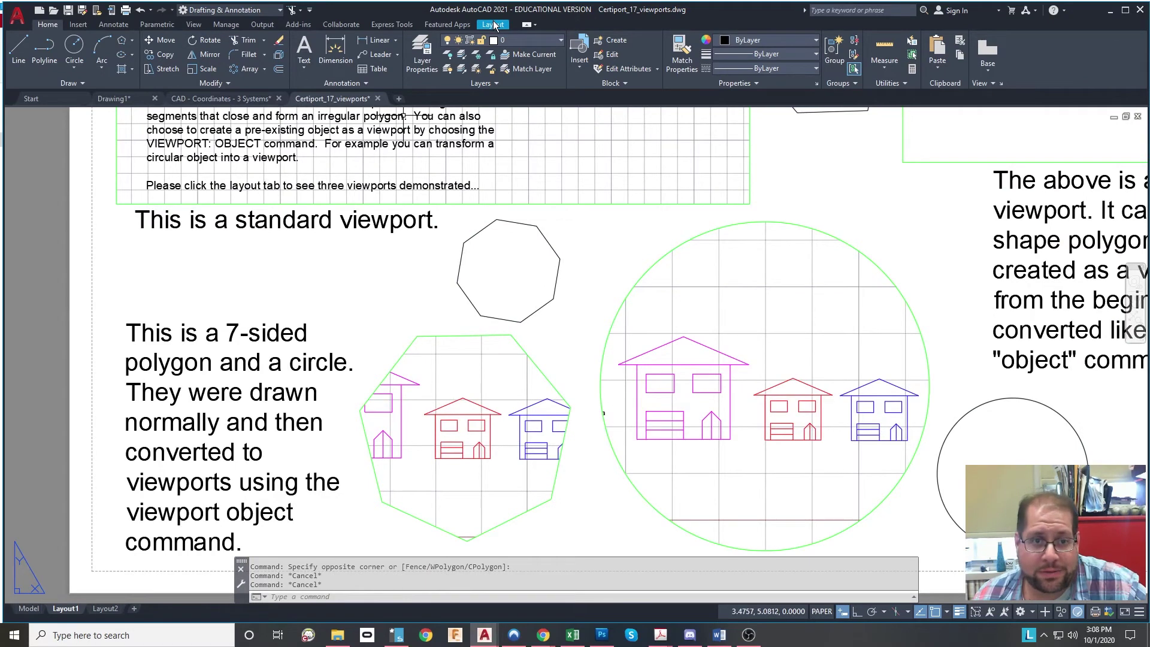
click(494, 28)
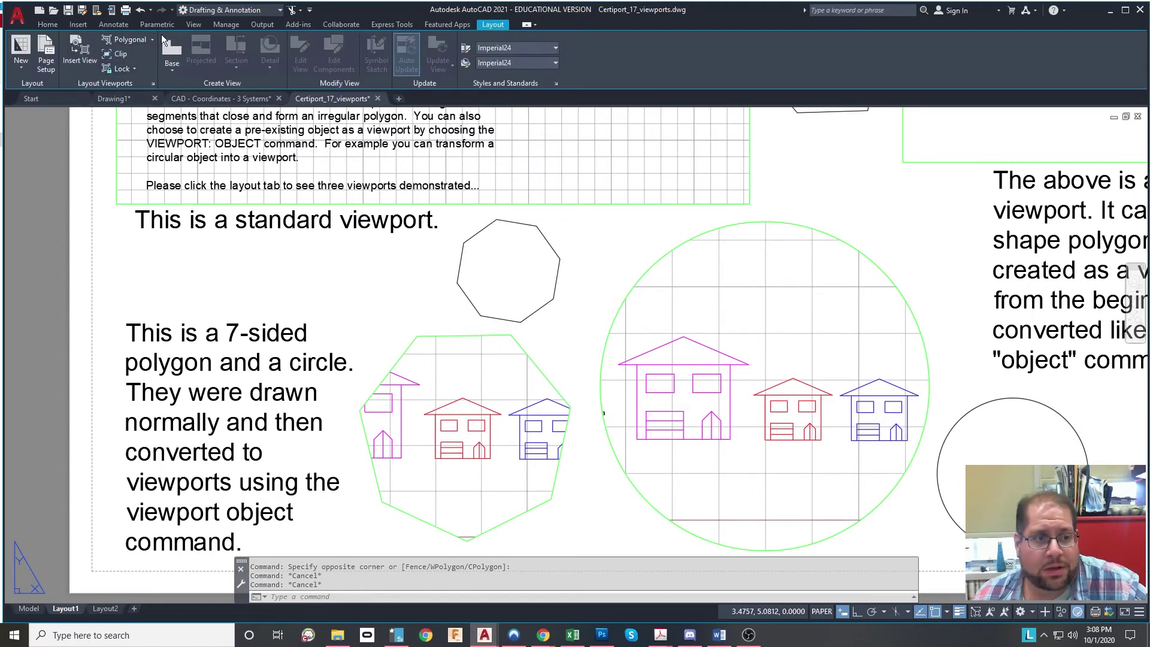
click(155, 41)
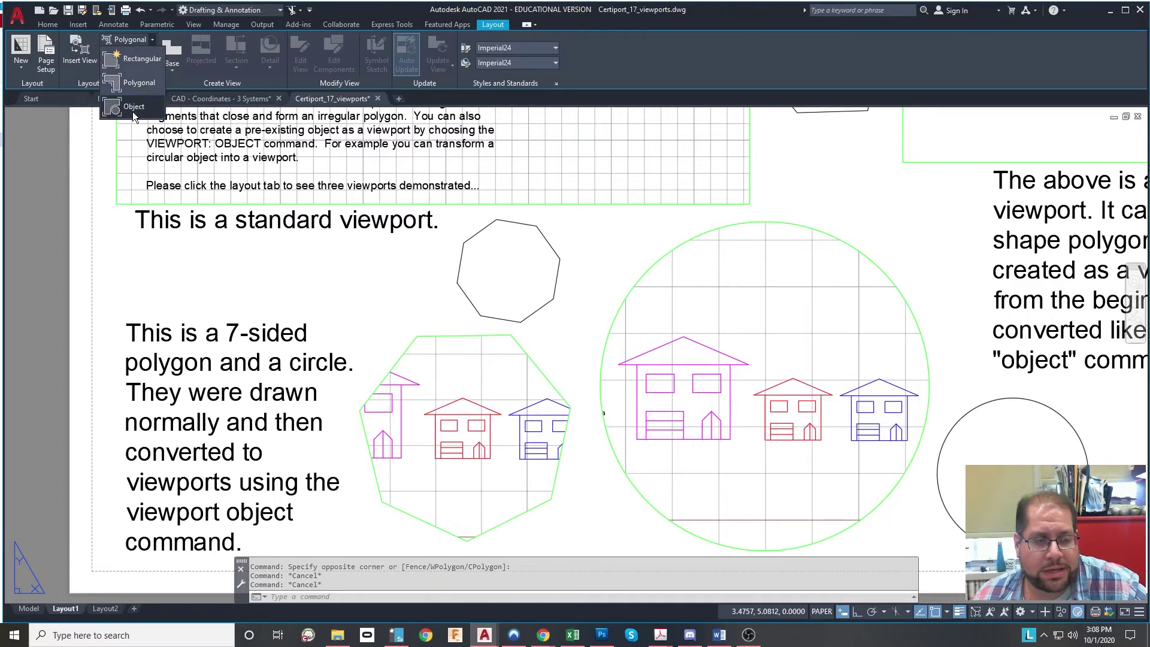
click(132, 111)
click(556, 251)
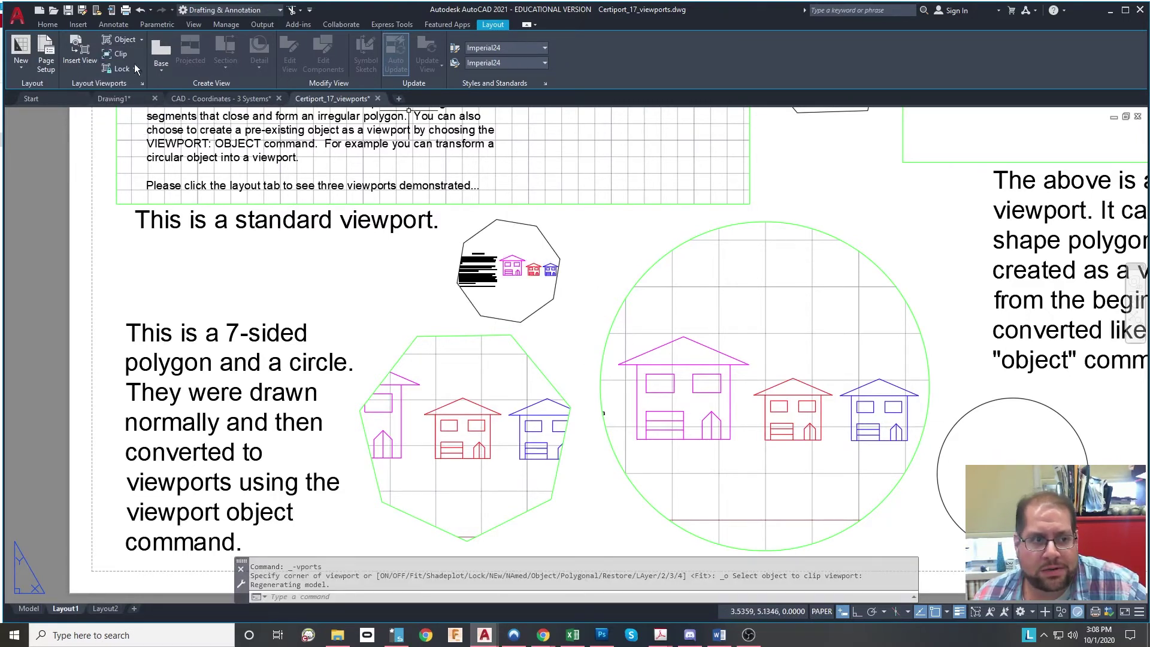
click(132, 41)
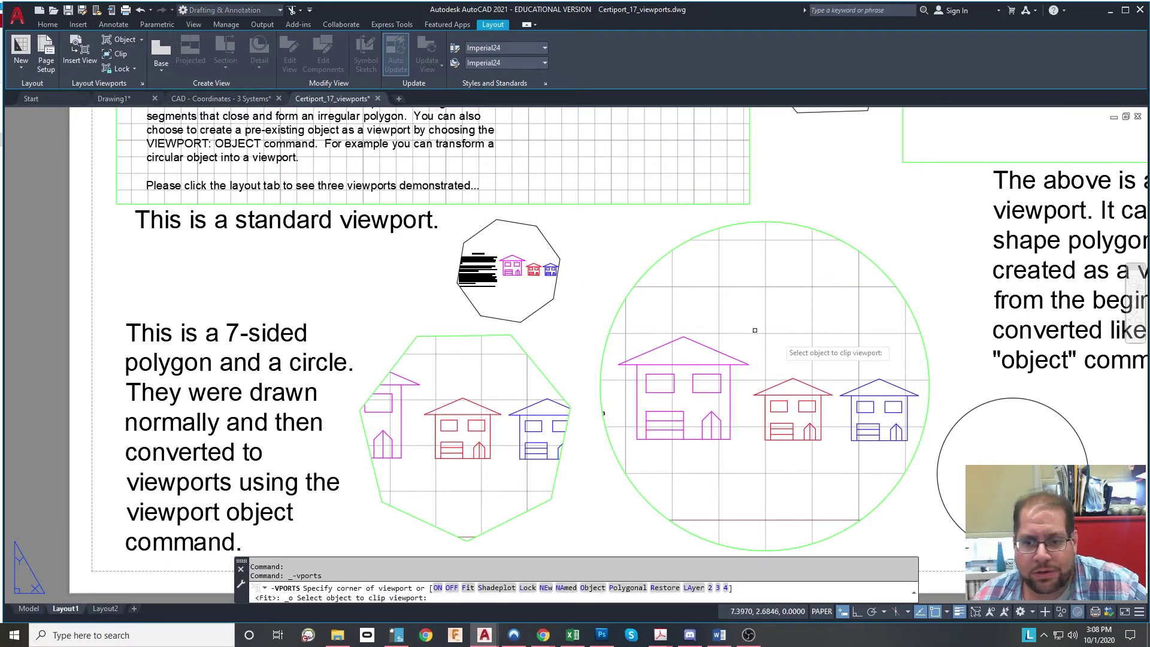
click(963, 411)
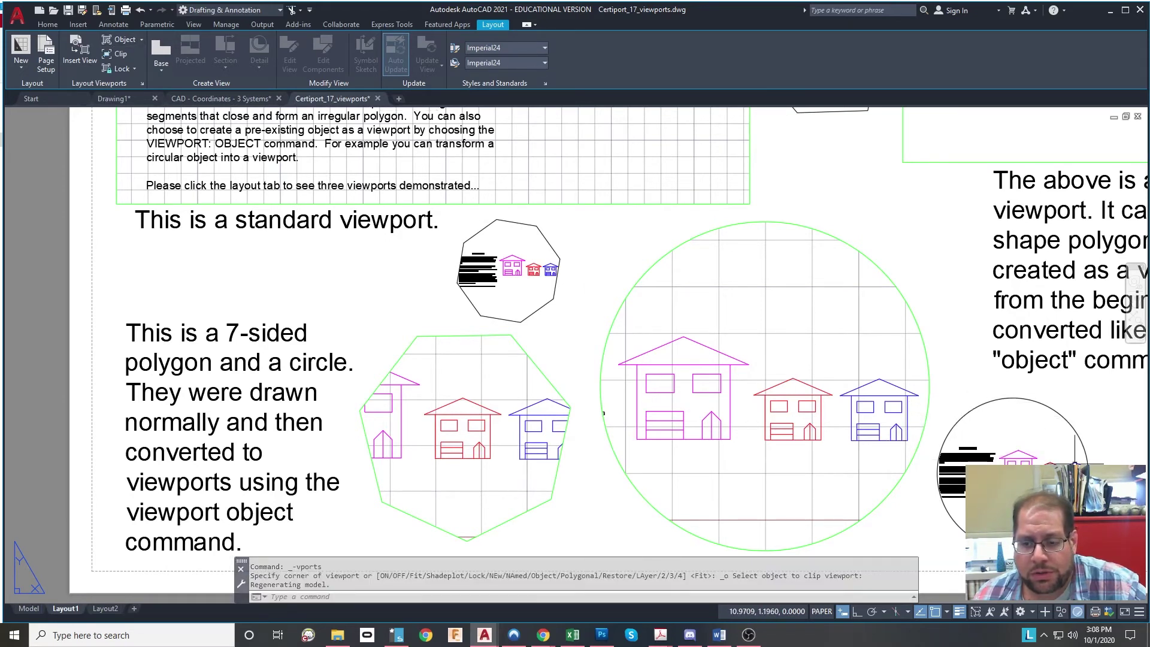
Step: Zoom and pan onto the houses inside the small polygon viewport, then return to paper space
double_click(963, 413)
scroll(1012, 437, up, 3)
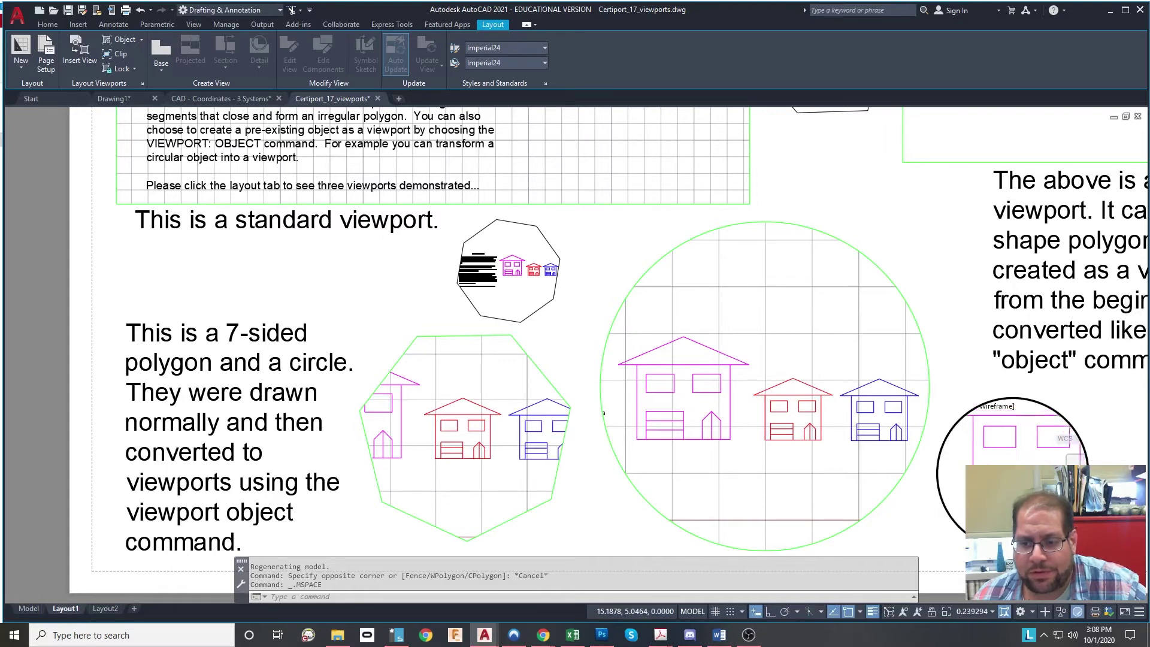
scroll(1012, 443, down, 2)
click(506, 280)
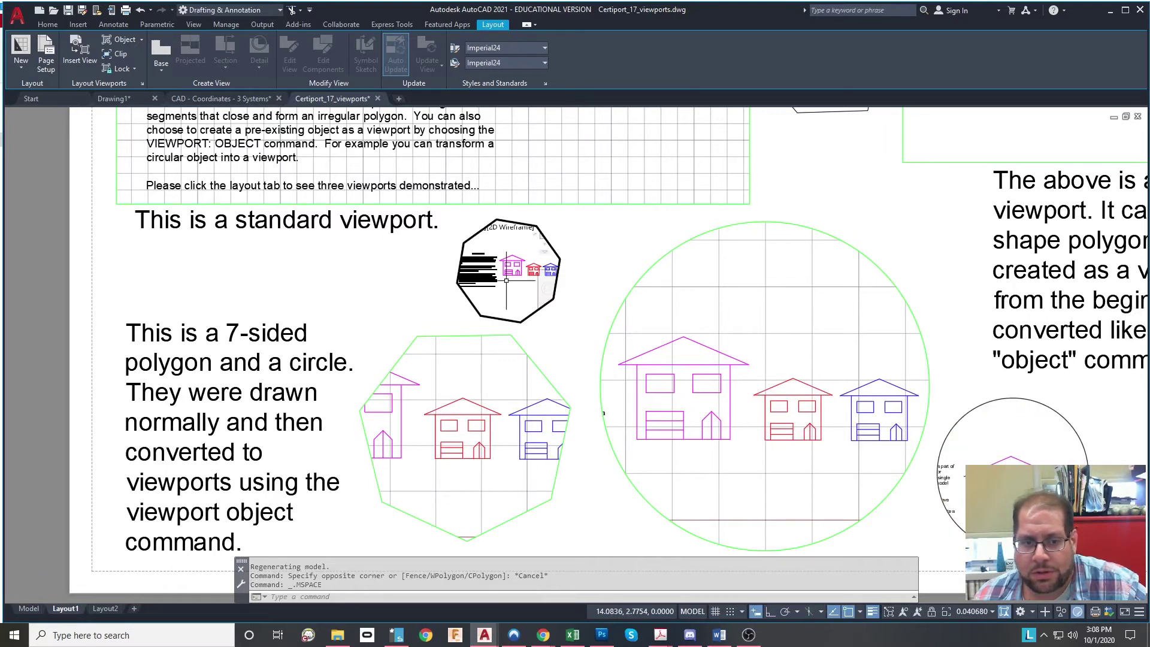
scroll(516, 282, up, 6)
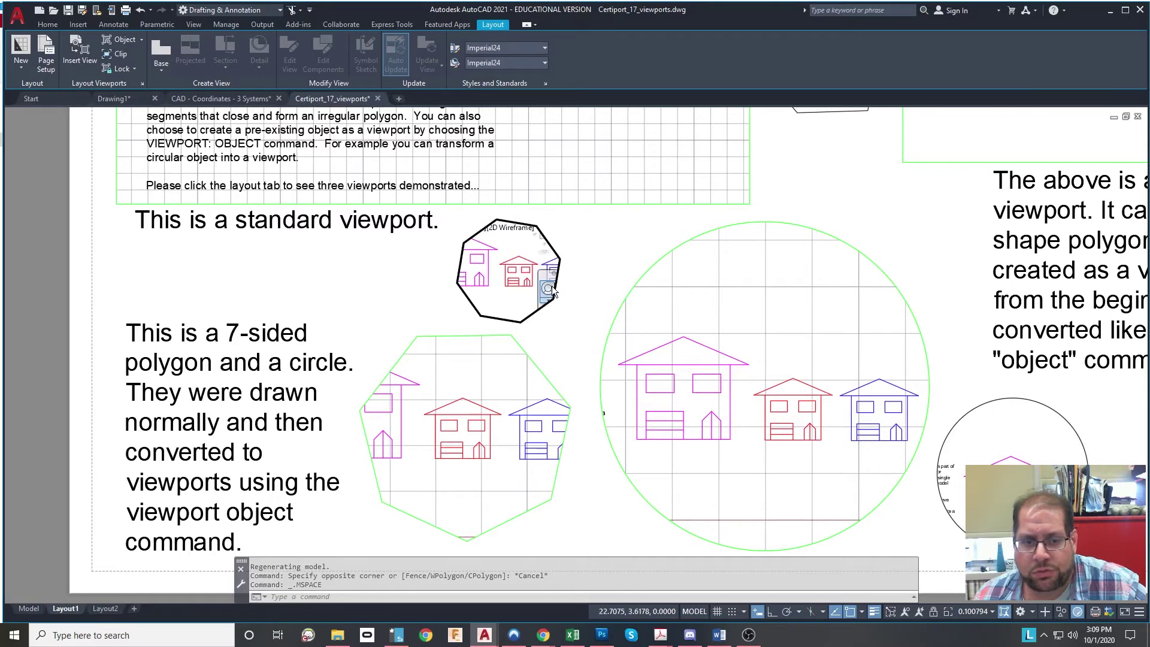
middle_drag(503, 274, 516, 286)
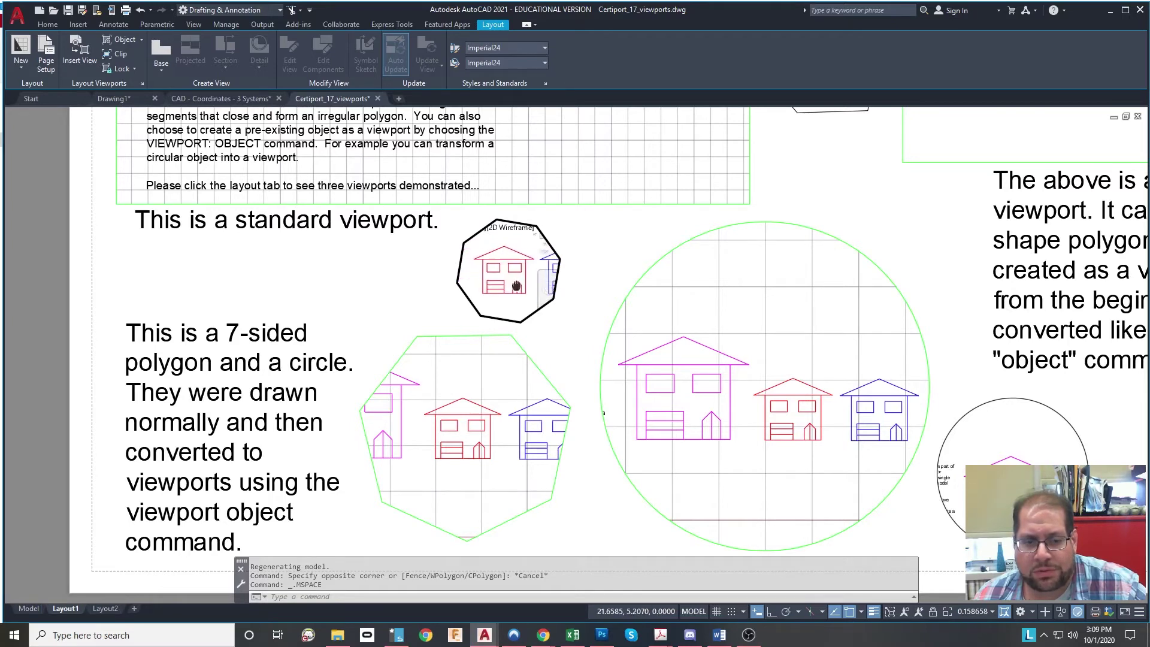
double_click(585, 259)
scroll(595, 249, down, 3)
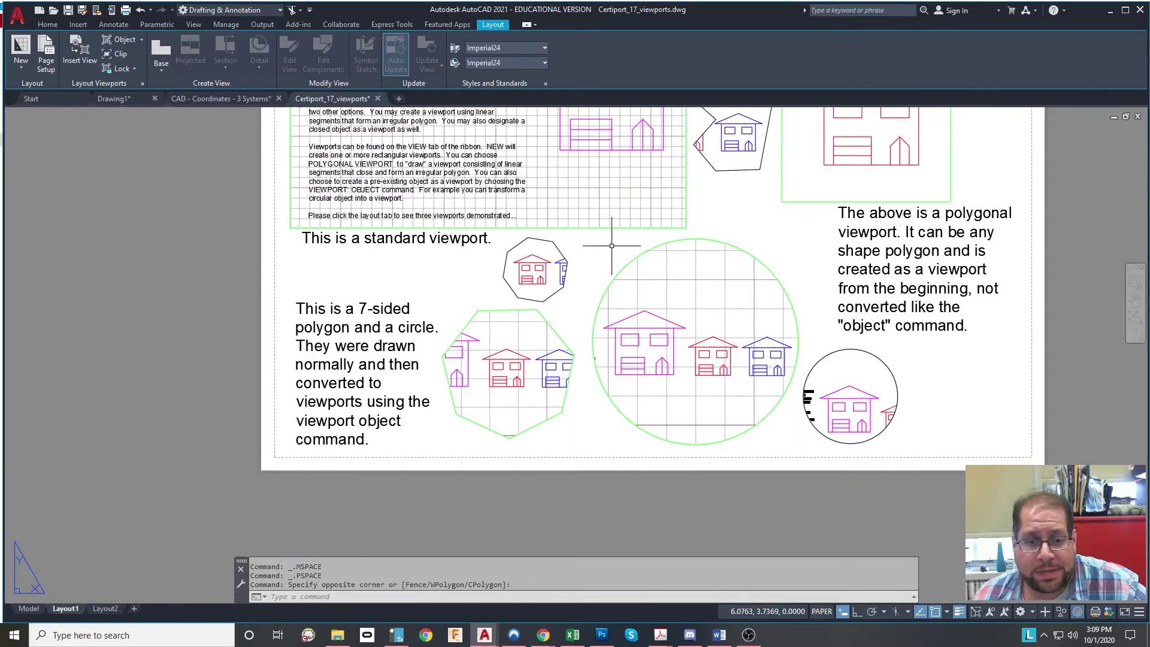
middle_drag(699, 243, 660, 353)
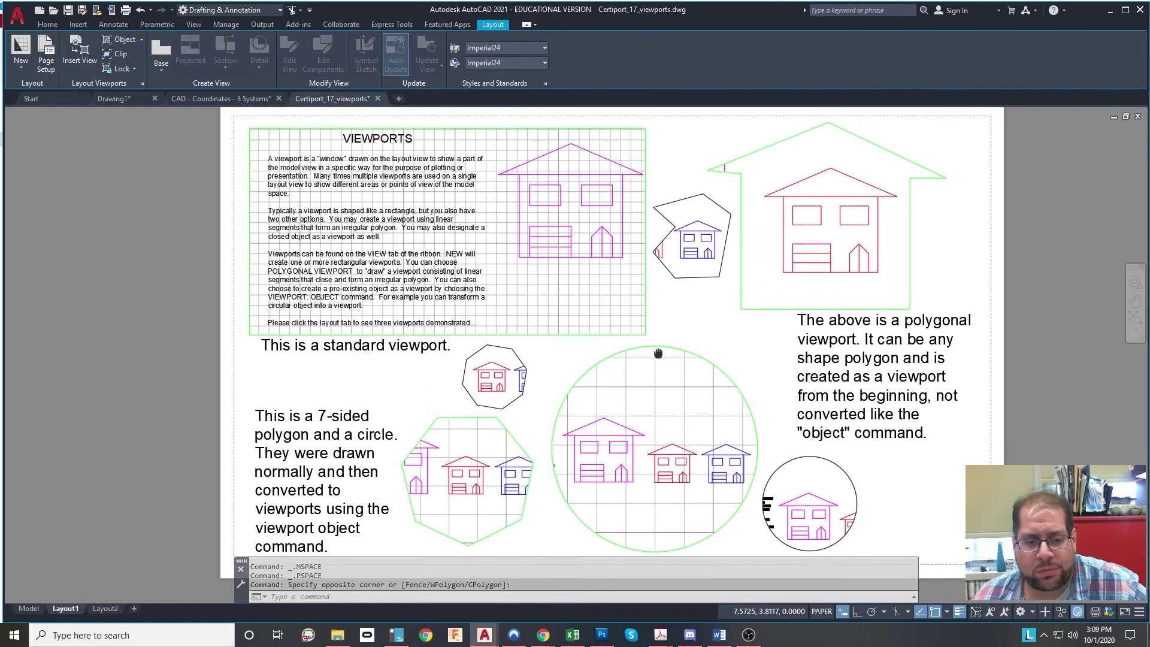
Step: Switch between the open drawings and finish on Drawing1's layout sheet
click(221, 99)
click(307, 99)
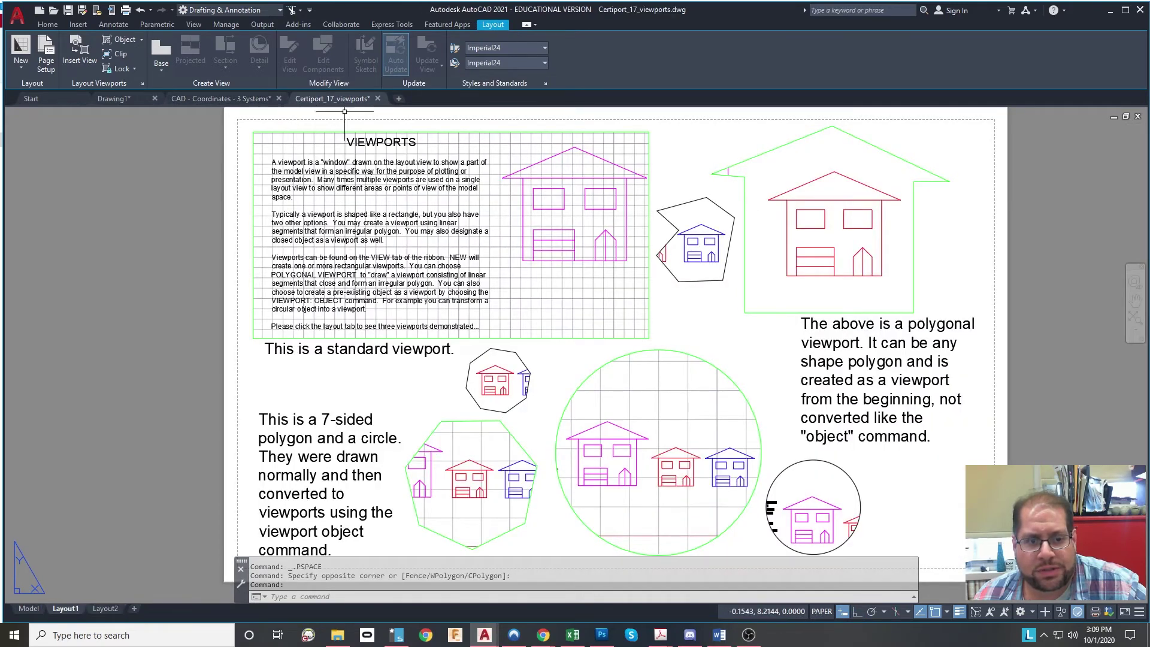
click(127, 97)
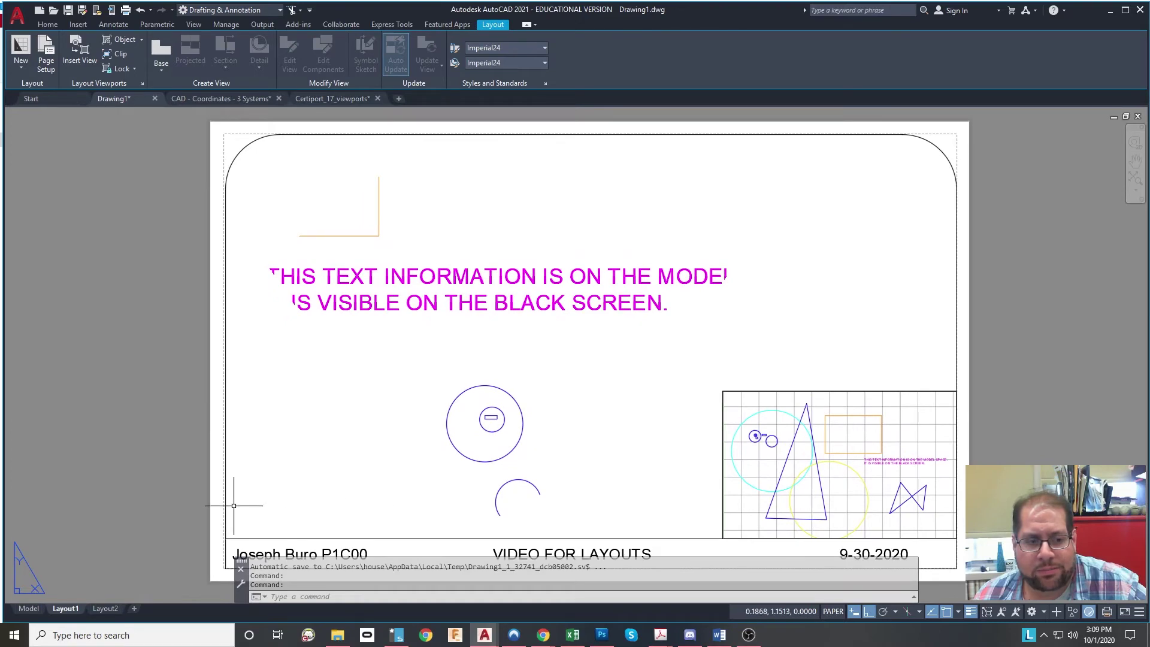
click(28, 609)
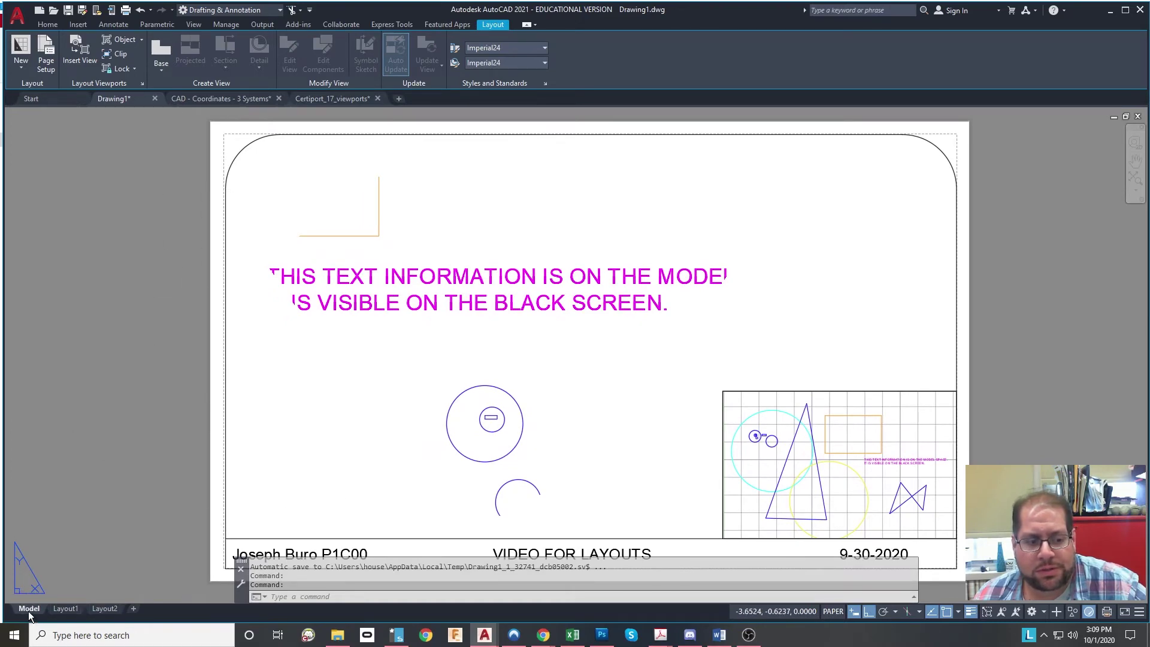
click(106, 609)
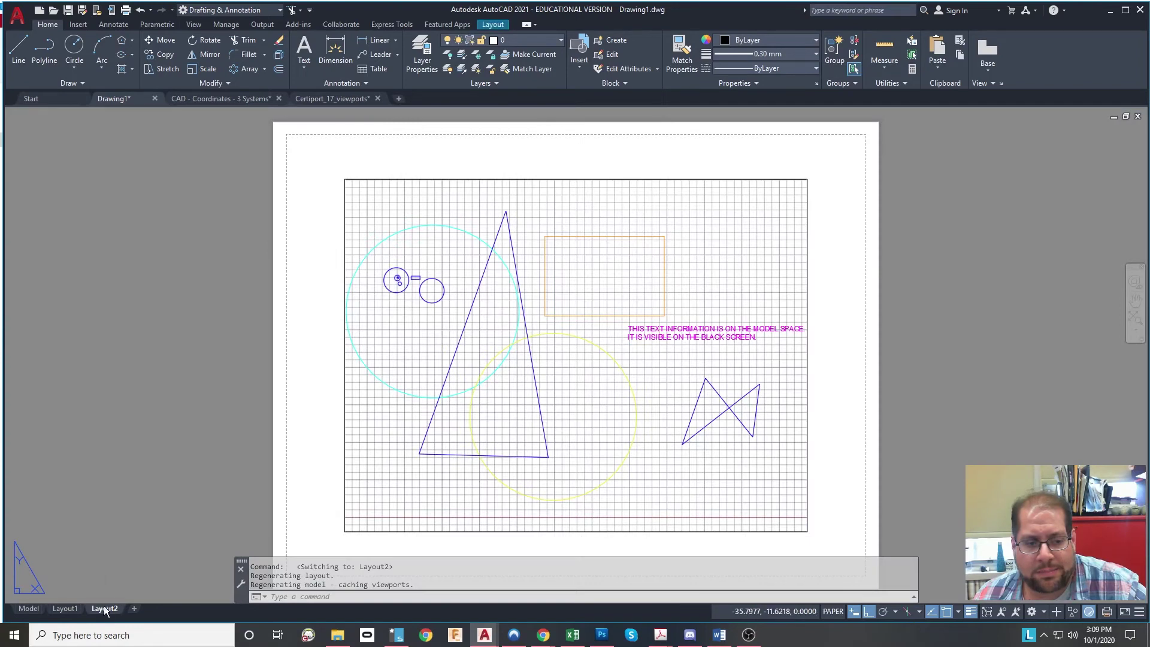
click(65, 608)
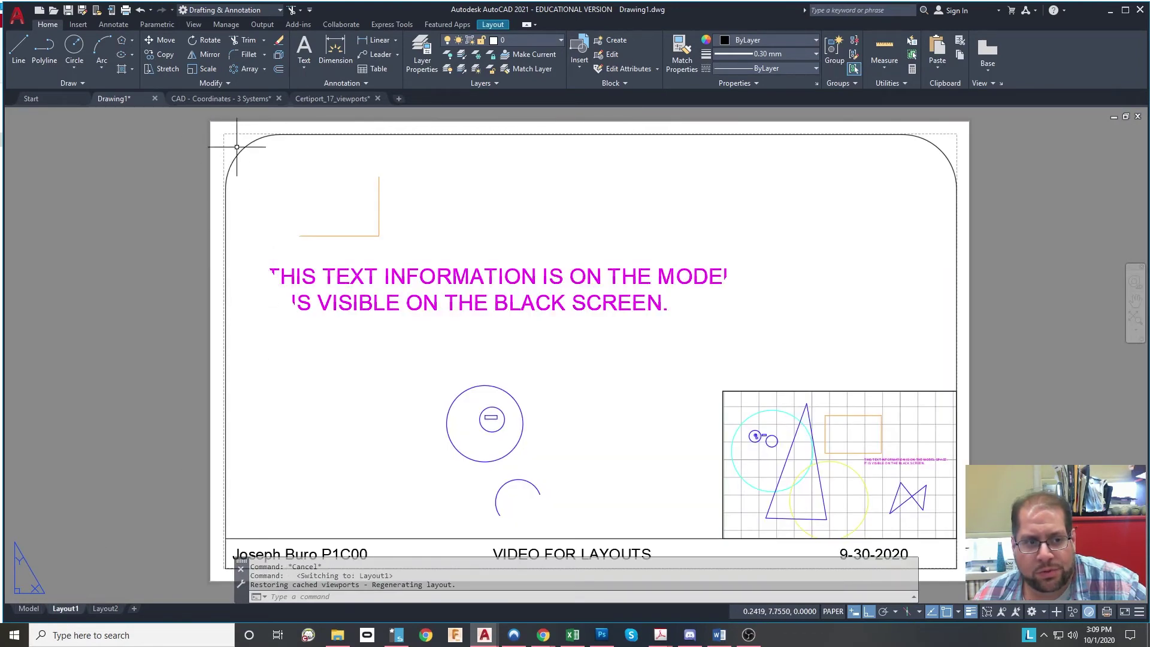
scroll(713, 400, up, 2)
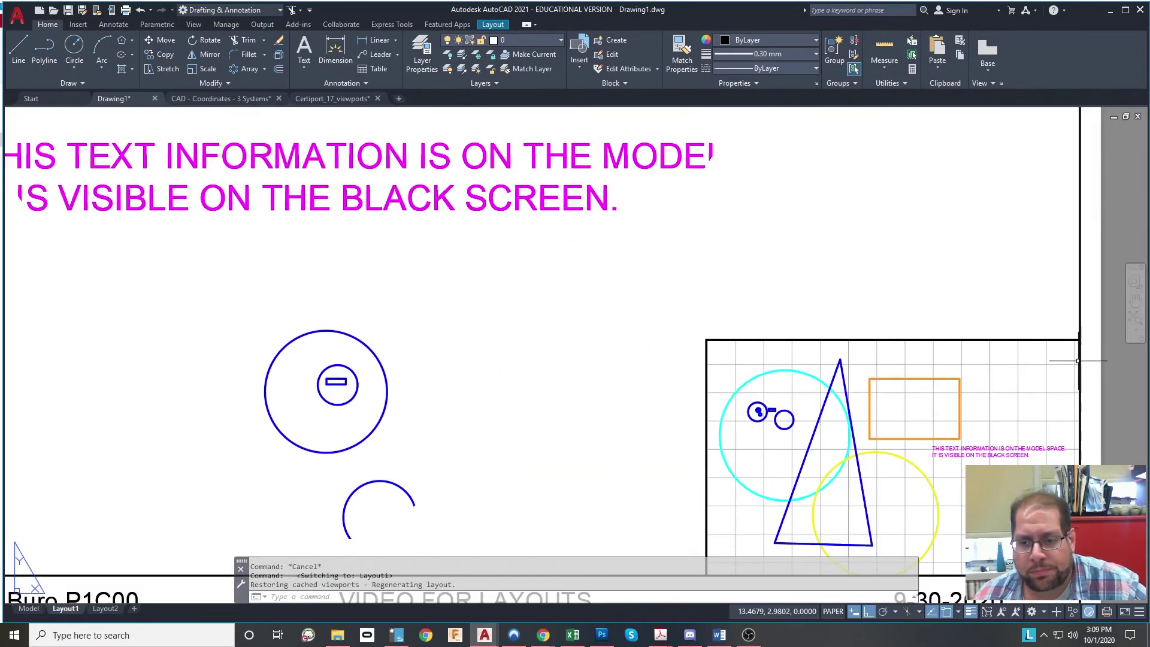
click(1035, 330)
click(1001, 364)
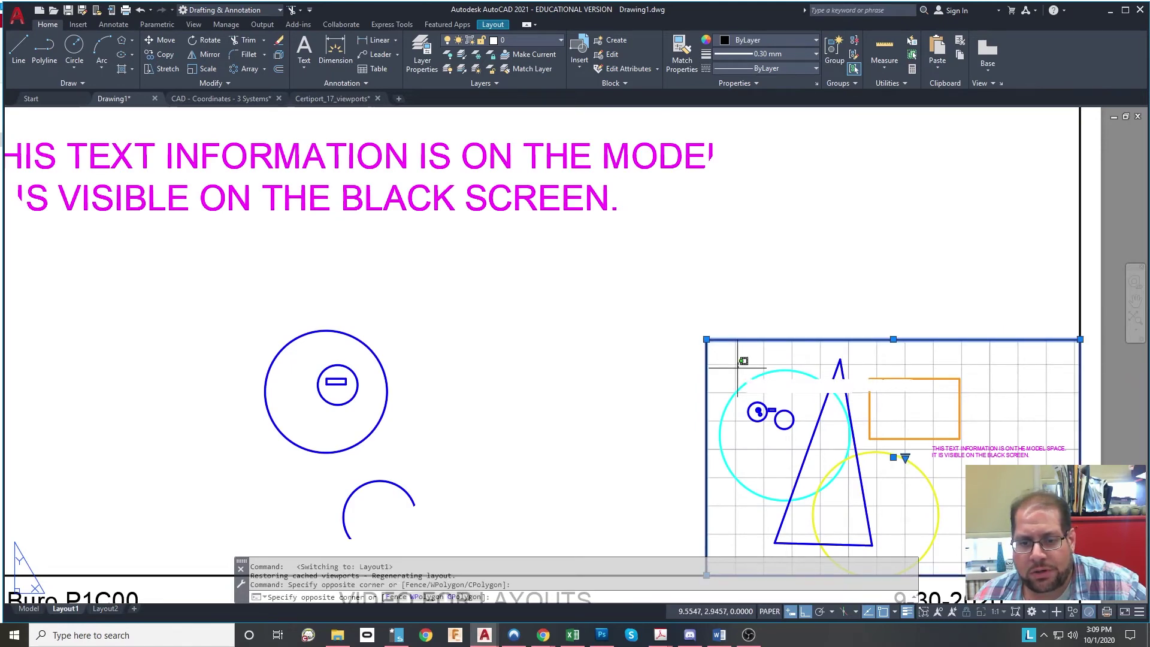
scroll(784, 382, down, 2)
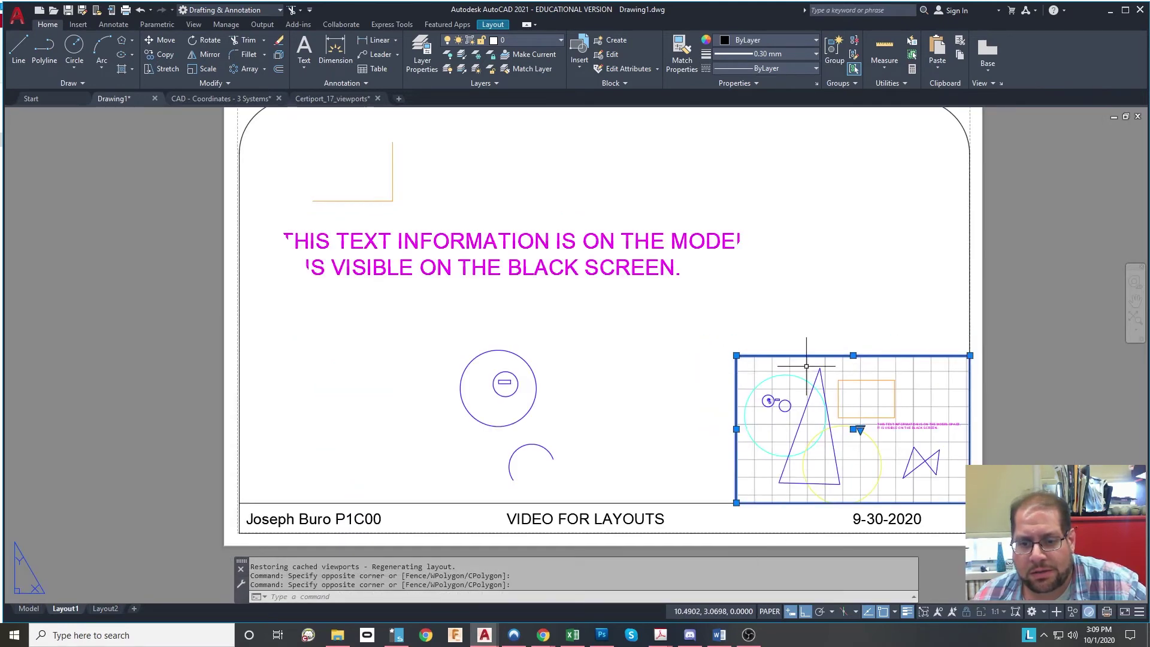
key(Escape)
key(Escape)
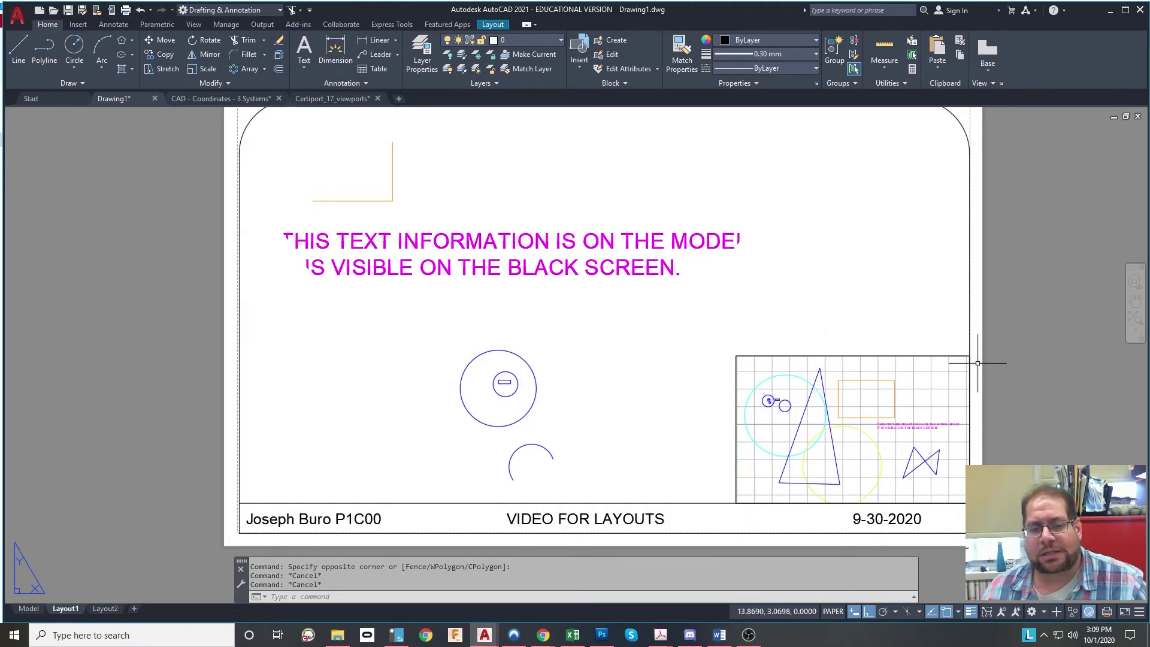
middle_drag(606, 270, 603, 300)
scroll(557, 375, down, 2)
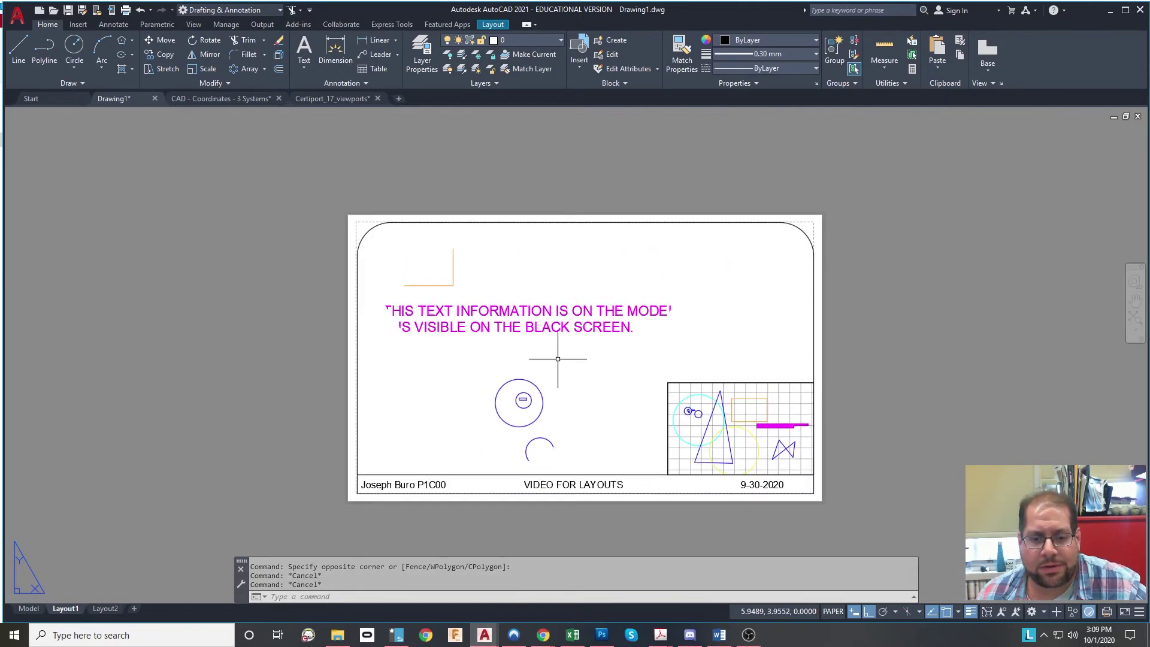
Step: Window-select Layout1's border, title block and viewport and scale them by 0.9 with SC
click(337, 185)
click(891, 508)
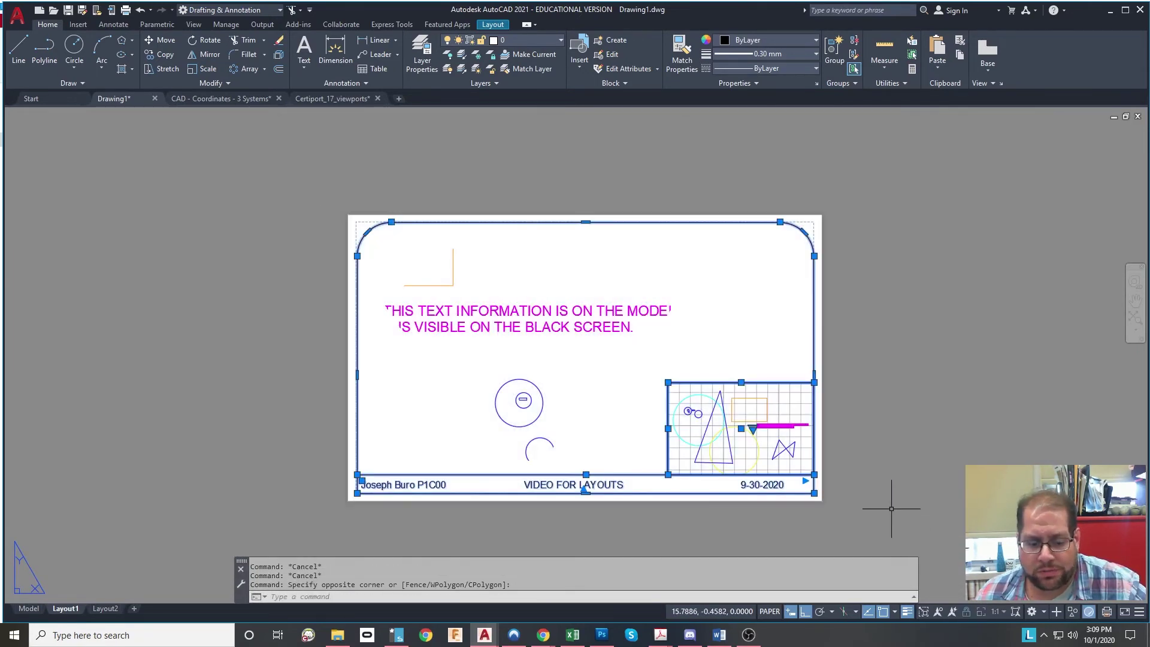
text(sc)
key(Return)
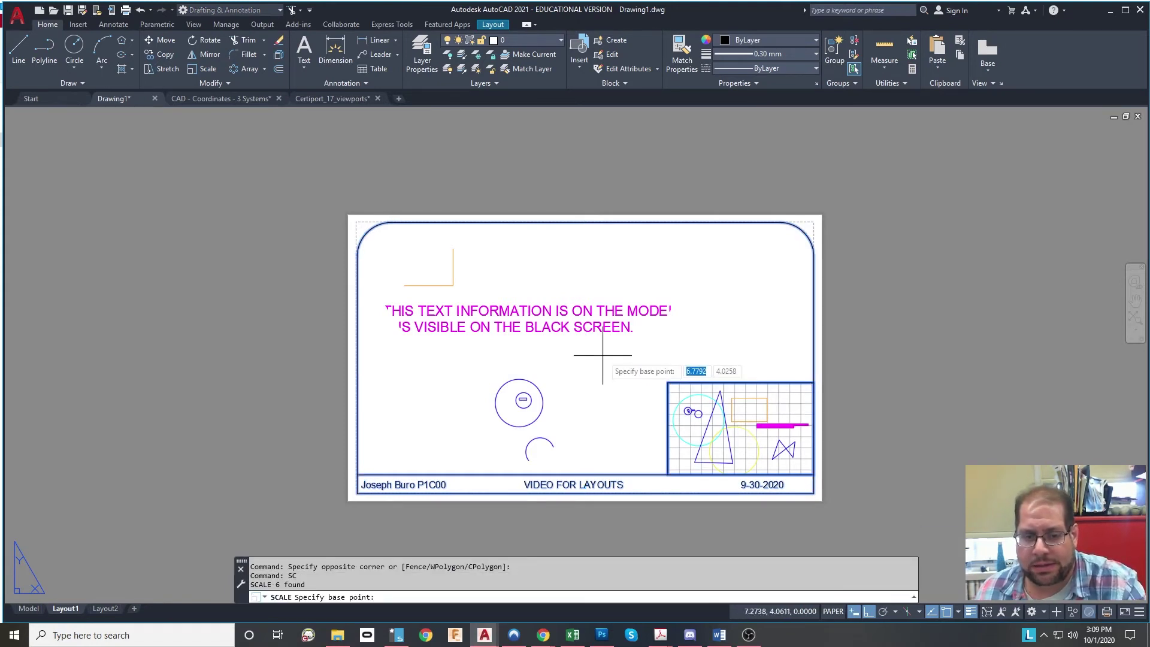
click(575, 358)
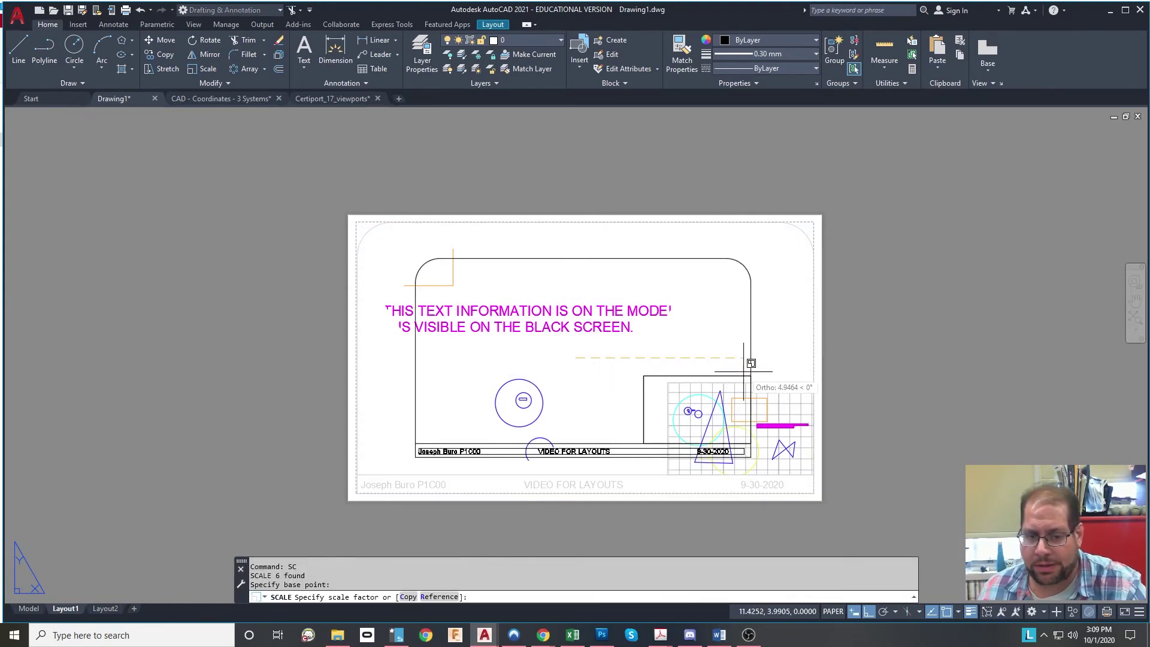
text(.9)
key(Return)
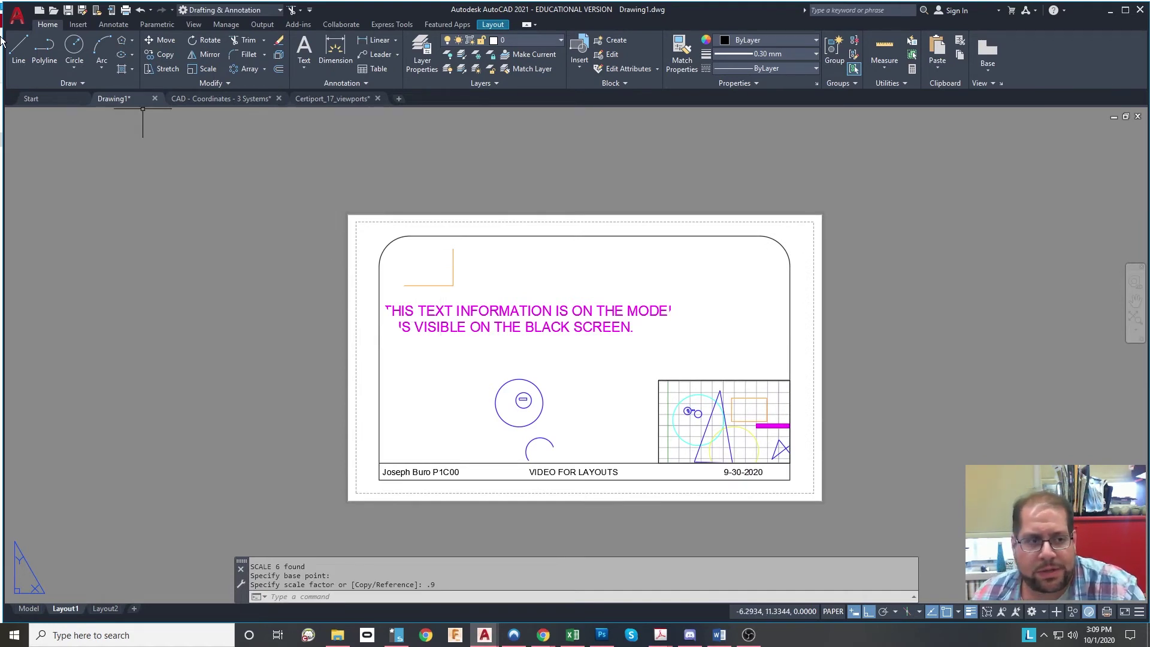
click(24, 15)
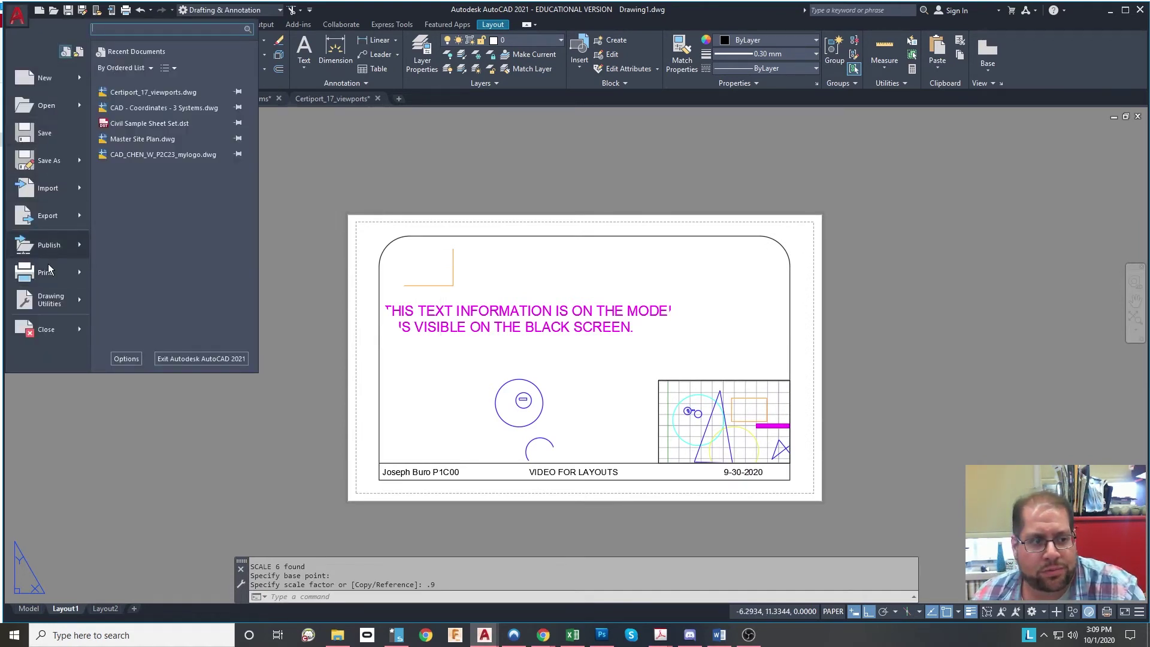
Step: Plot Layout1 with AutoCAD PDF (High Quality Print).pc3, overwriting Drawing1-Layout1.pdf
key(Escape)
key(ctrl+p)
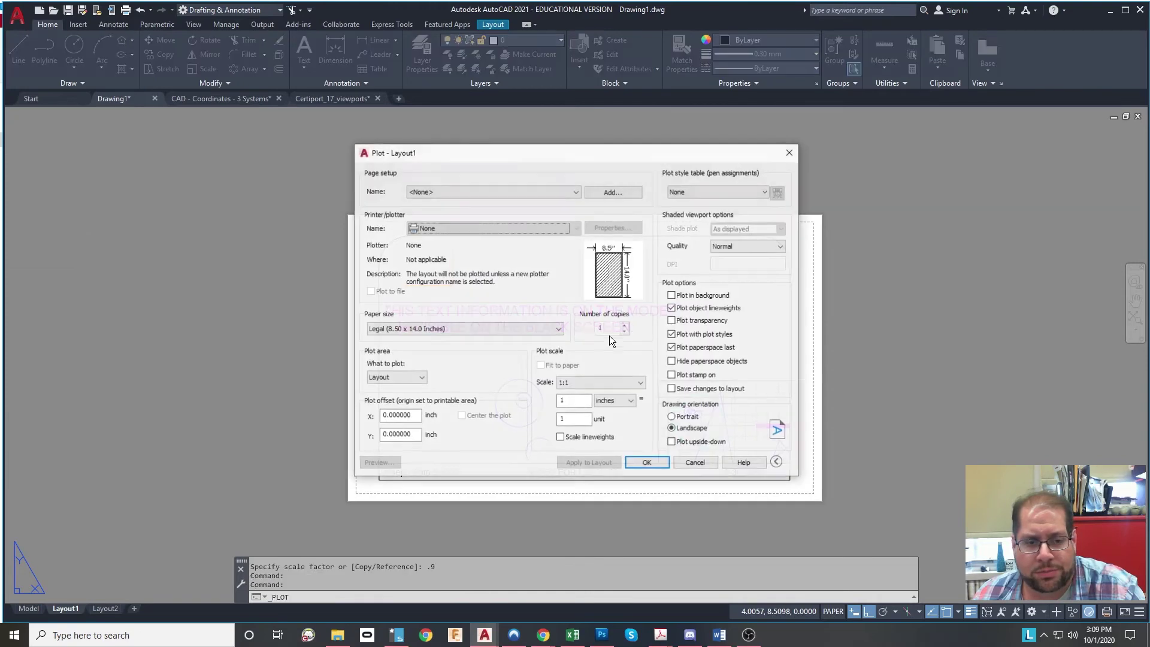
click(491, 227)
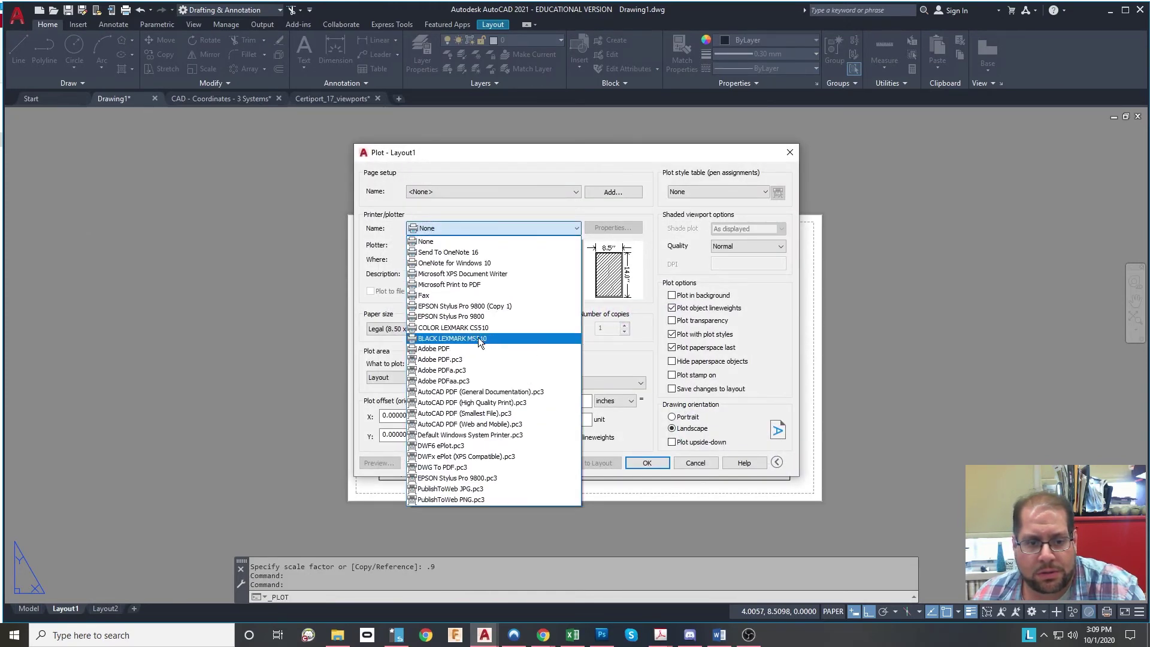
click(507, 403)
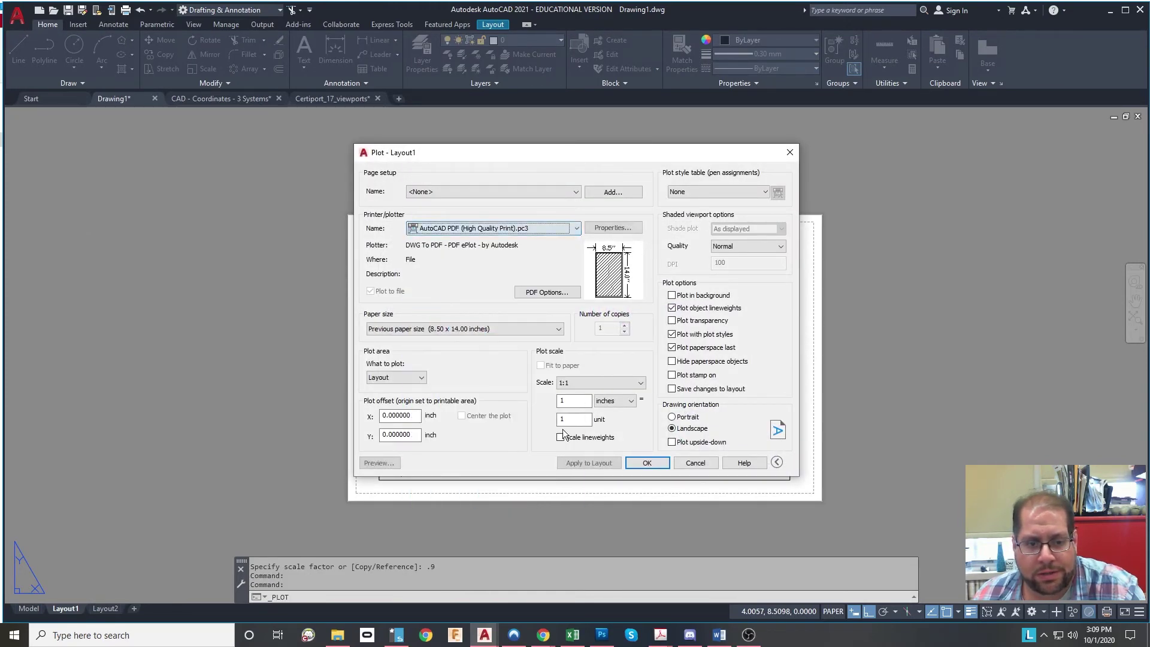
click(647, 463)
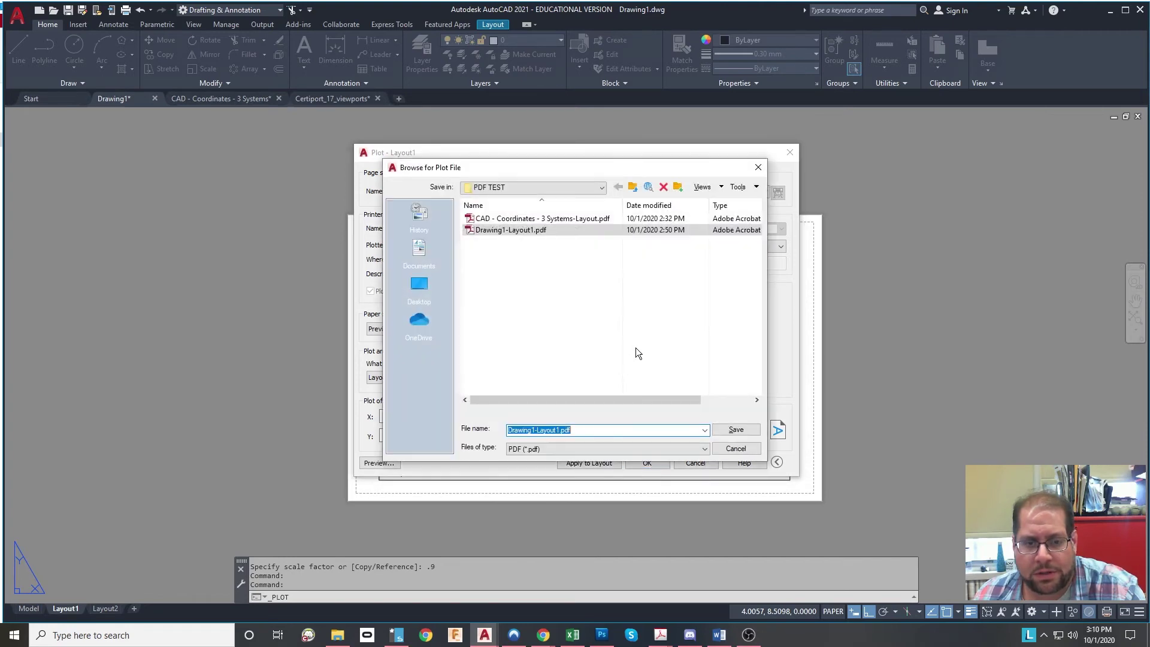
click(718, 431)
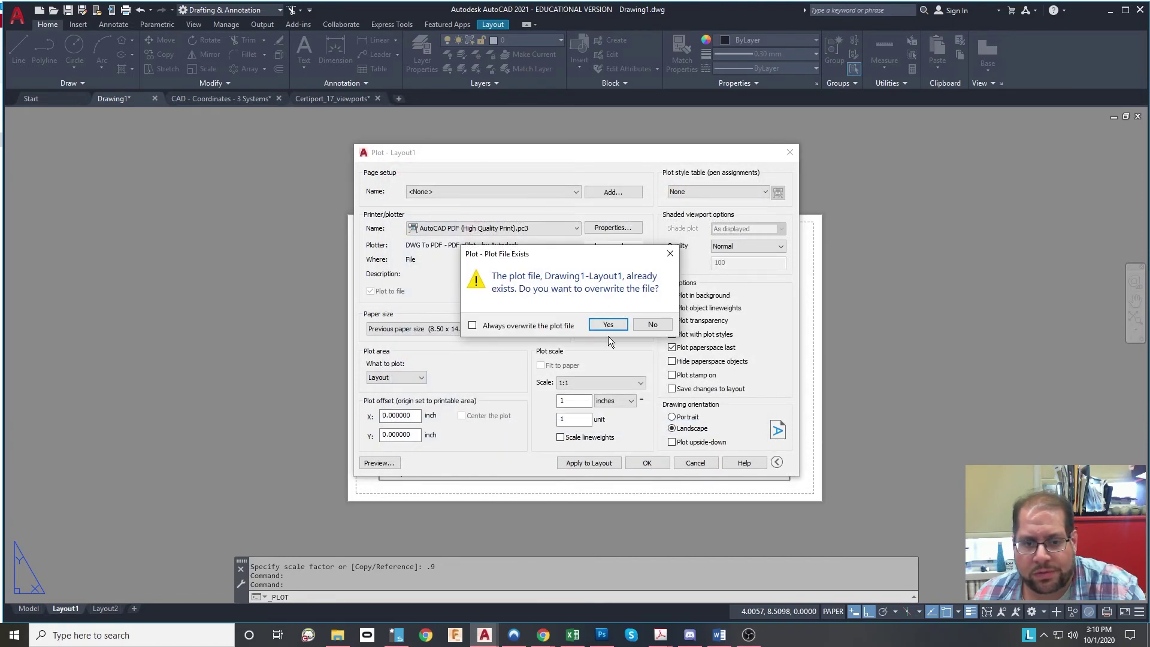
click(601, 326)
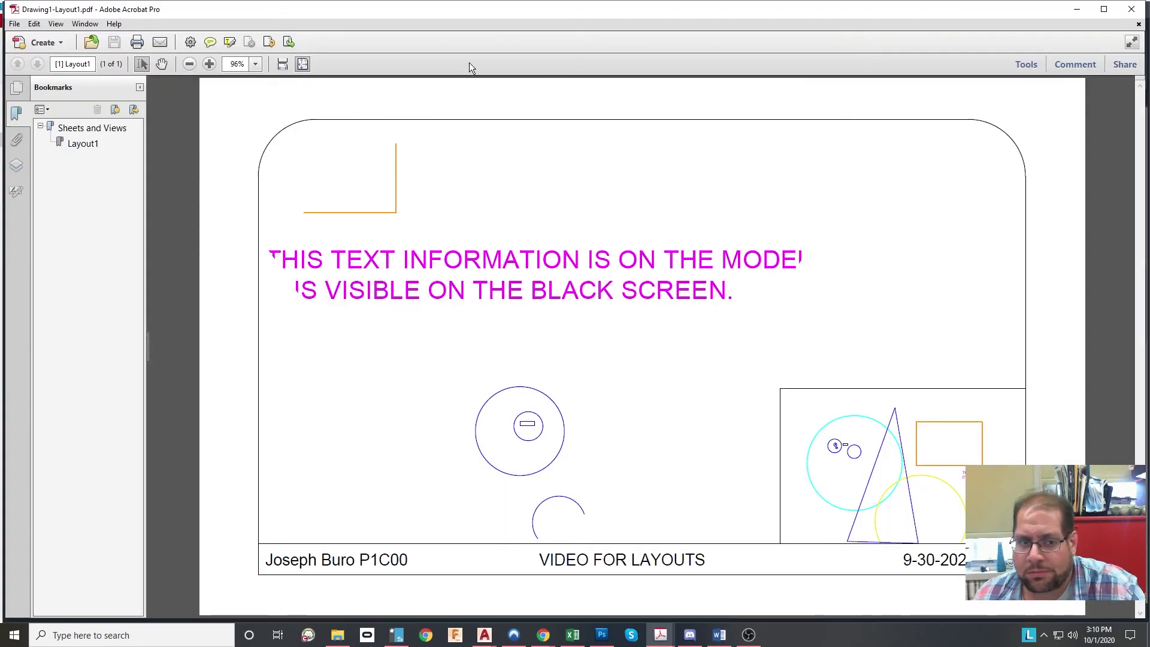
Step: Hide the Bookmarks panel to review the PDF at full width, then close Acrobat
click(140, 88)
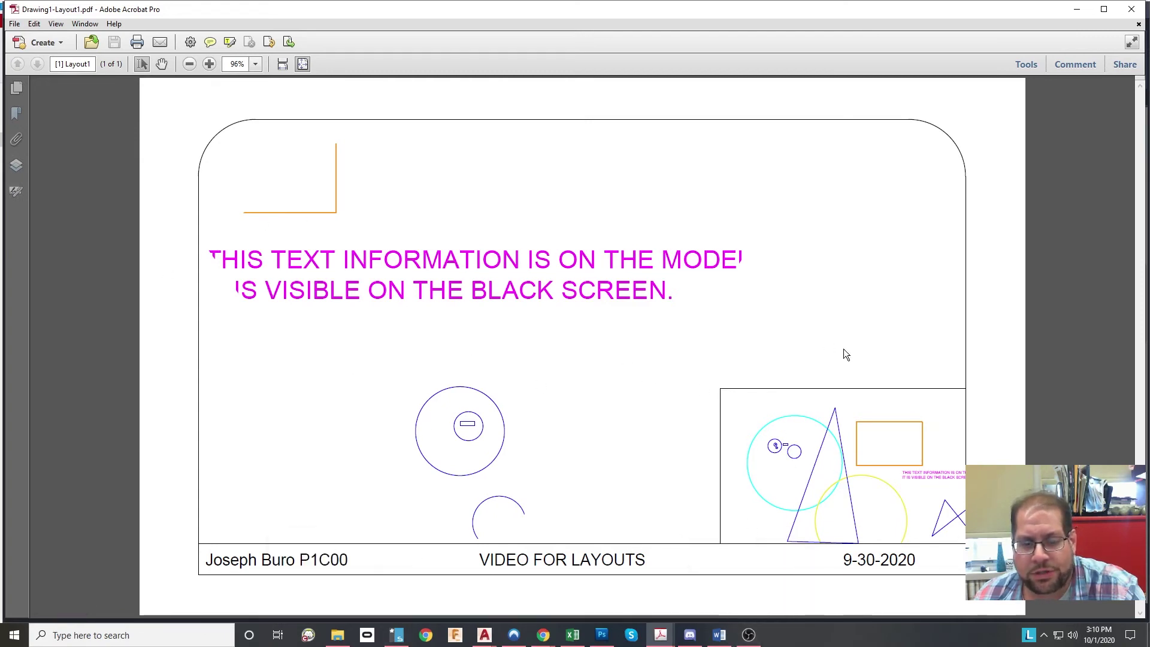
click(1130, 9)
Step: Select the rounded sheet border a couple of times, then clear the selection
click(822, 255)
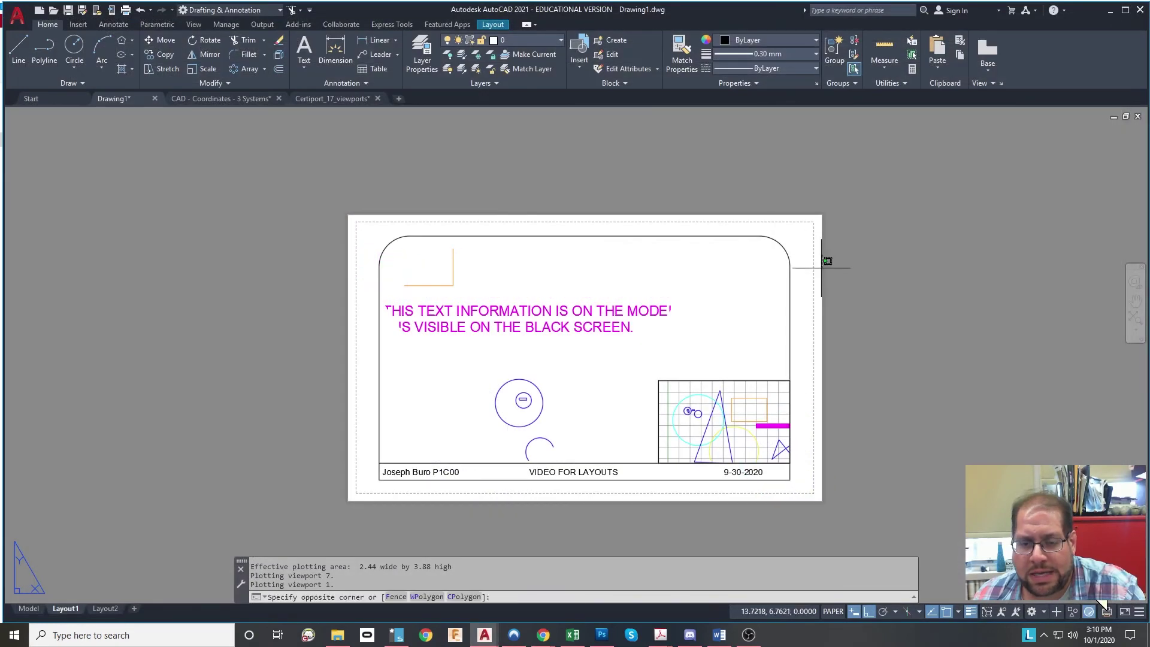
click(710, 372)
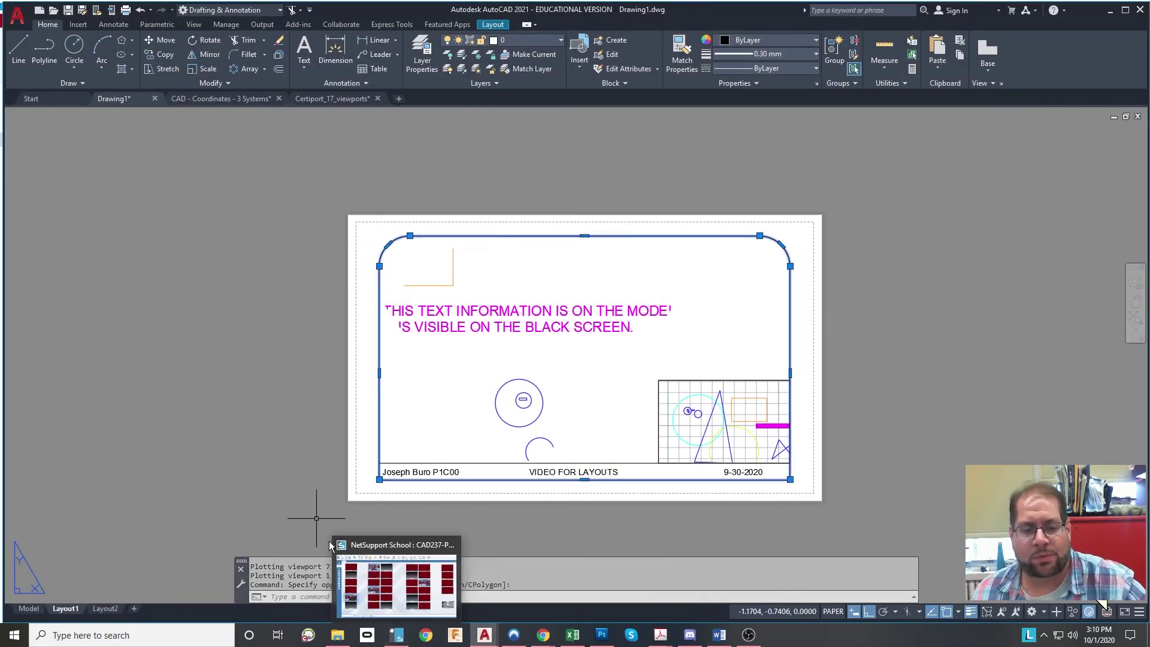
key(Escape)
click(551, 518)
click(336, 432)
key(Escape)
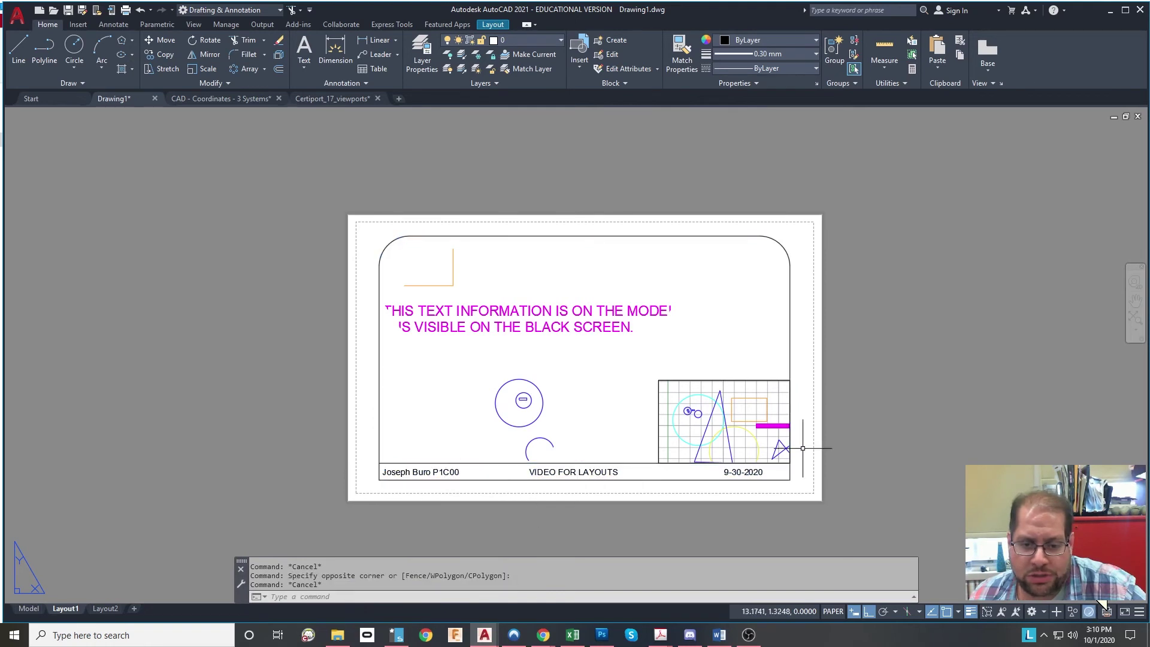
click(762, 367)
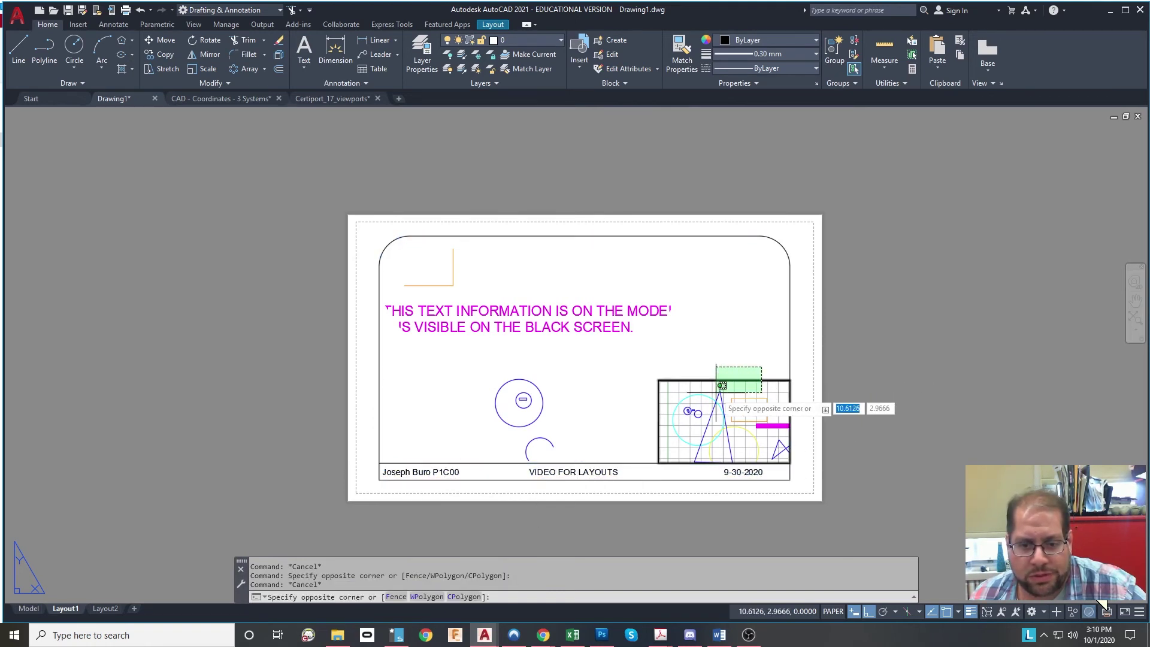
key(Escape)
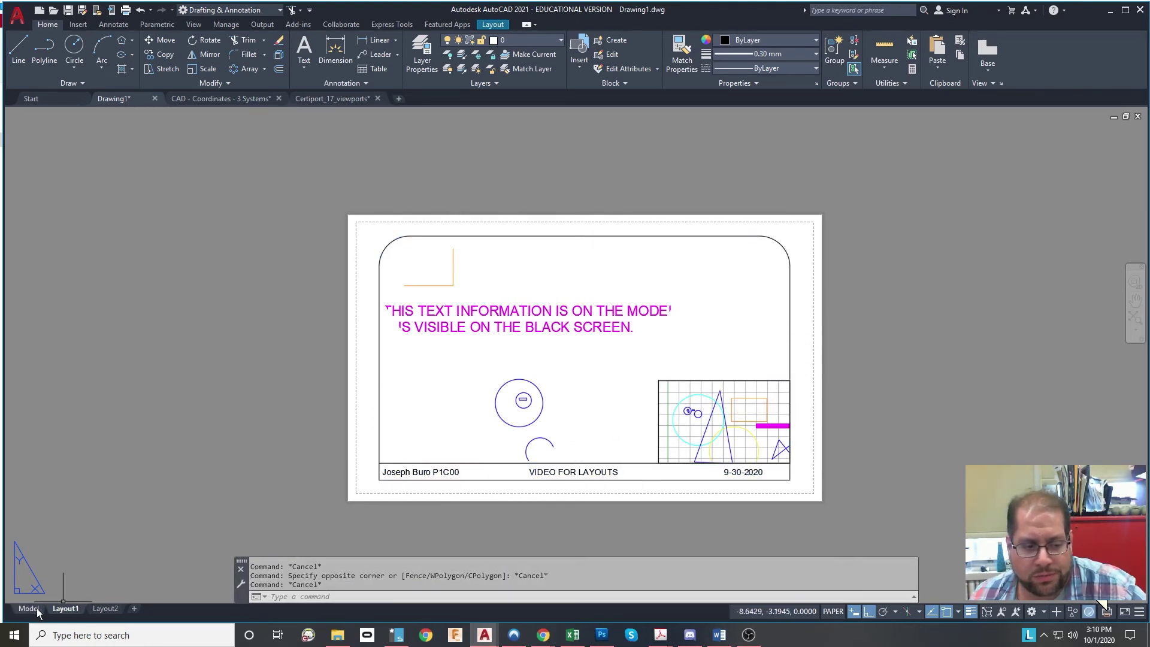
Step: Move from the Model tab through the open drawings back to Certiport_17_viewports
click(36, 609)
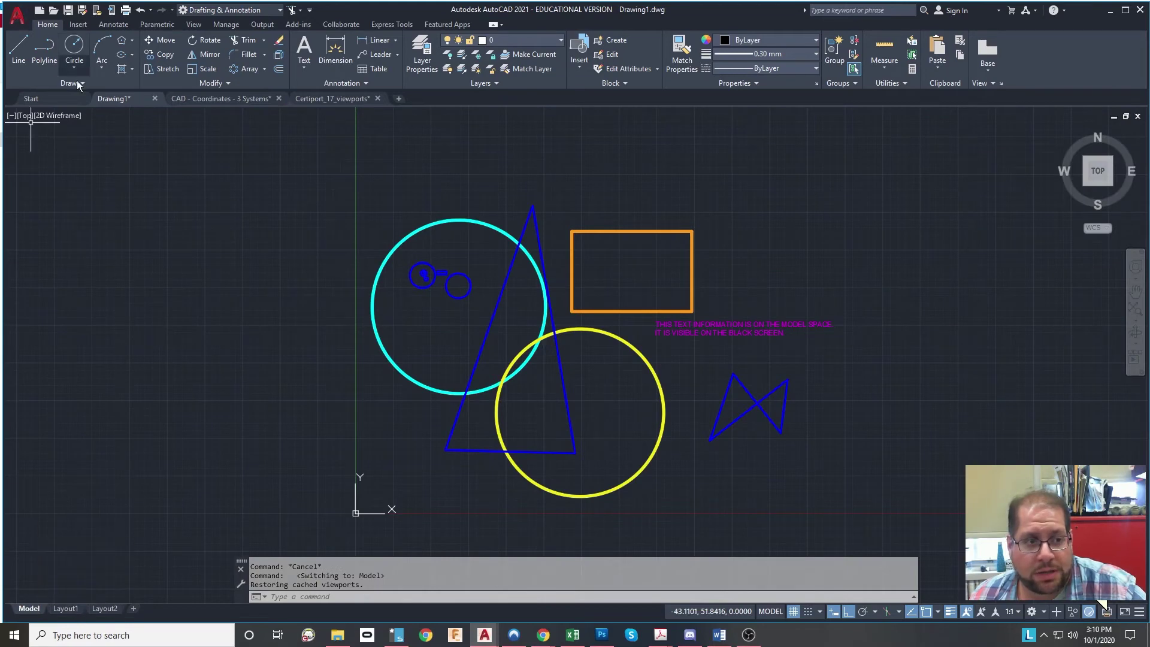
click(240, 101)
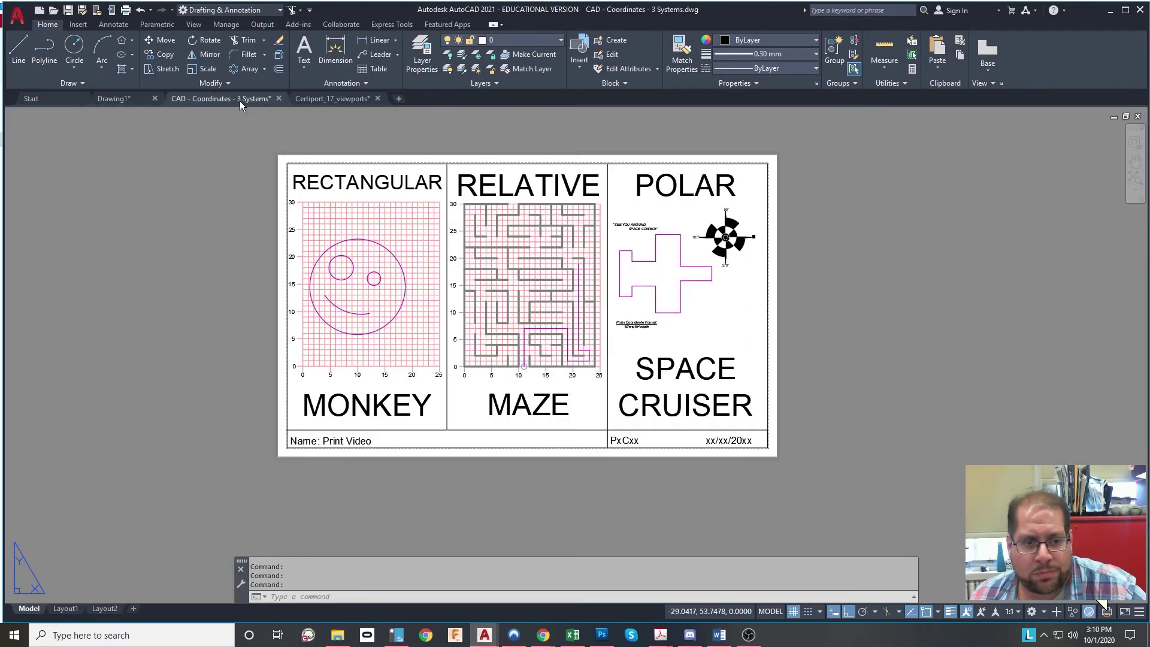
click(310, 100)
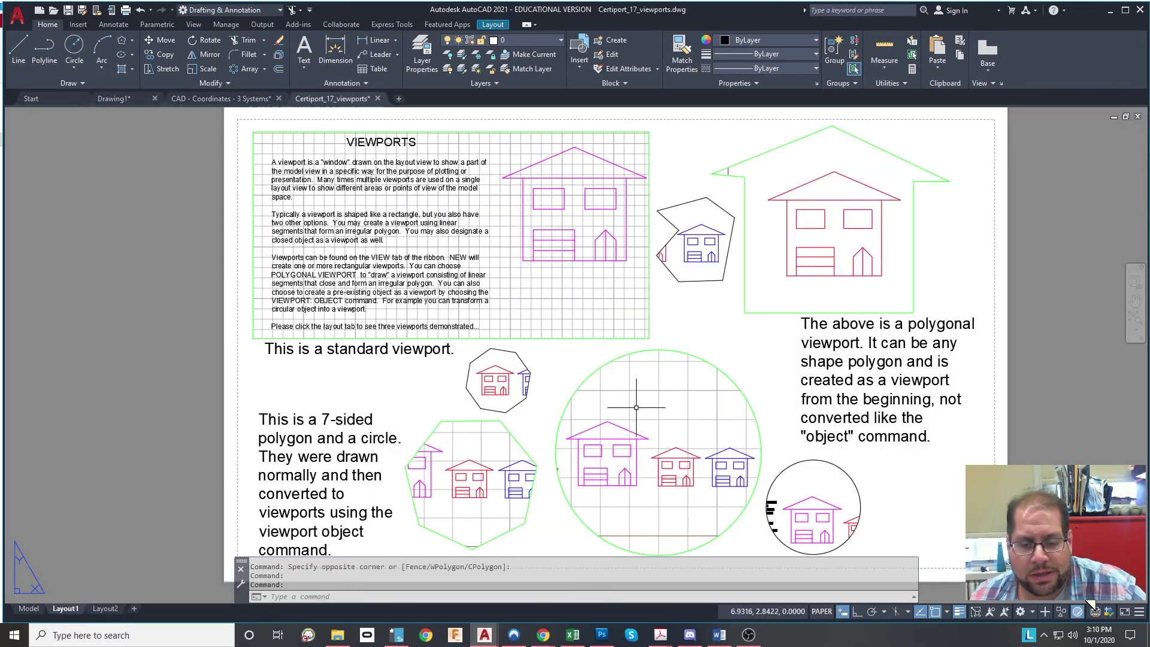
Step: Delete the small polygonal, small circle and black polygon viewports
key(Escape)
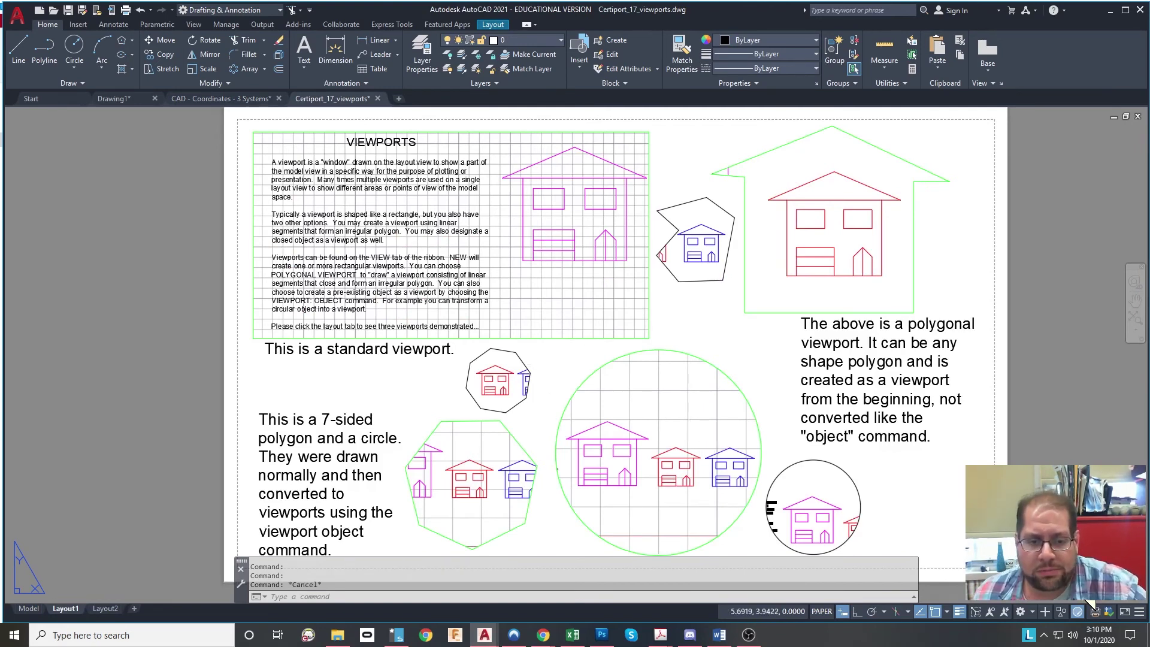
click(560, 349)
click(505, 381)
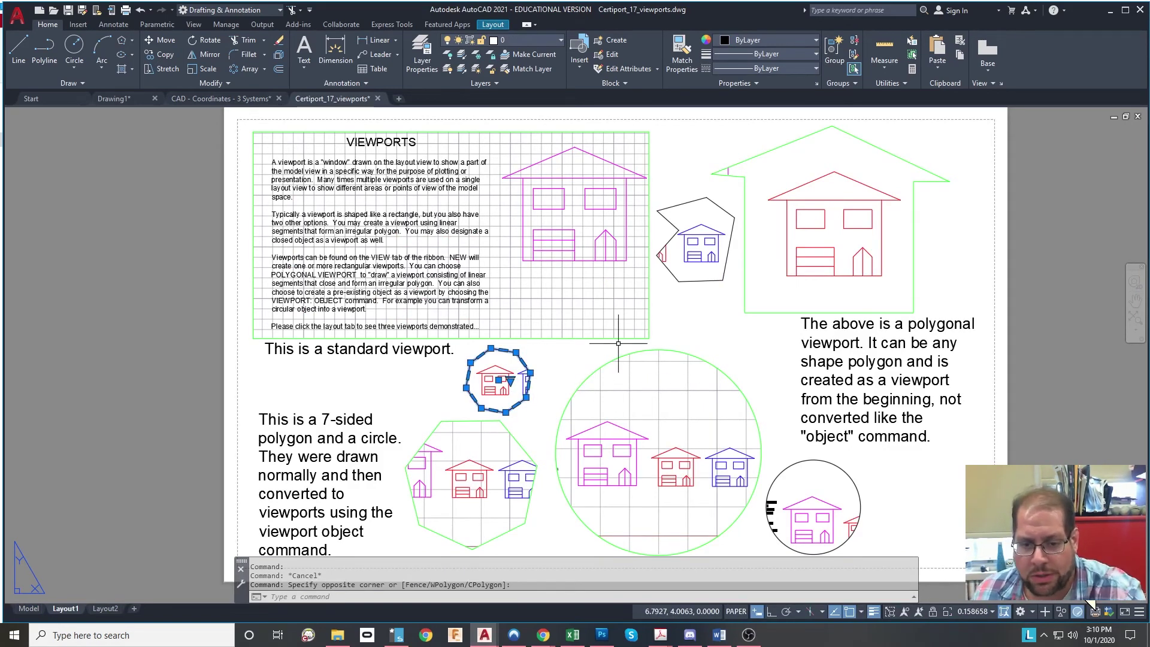
key(Delete)
click(910, 505)
click(831, 506)
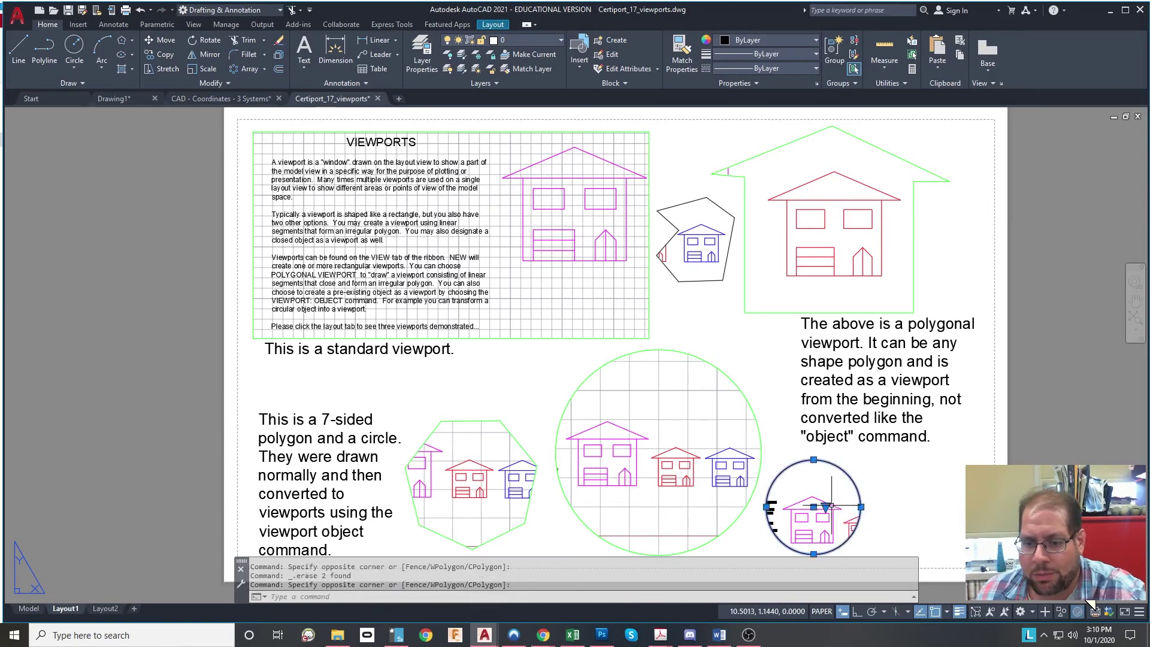
key(Delete)
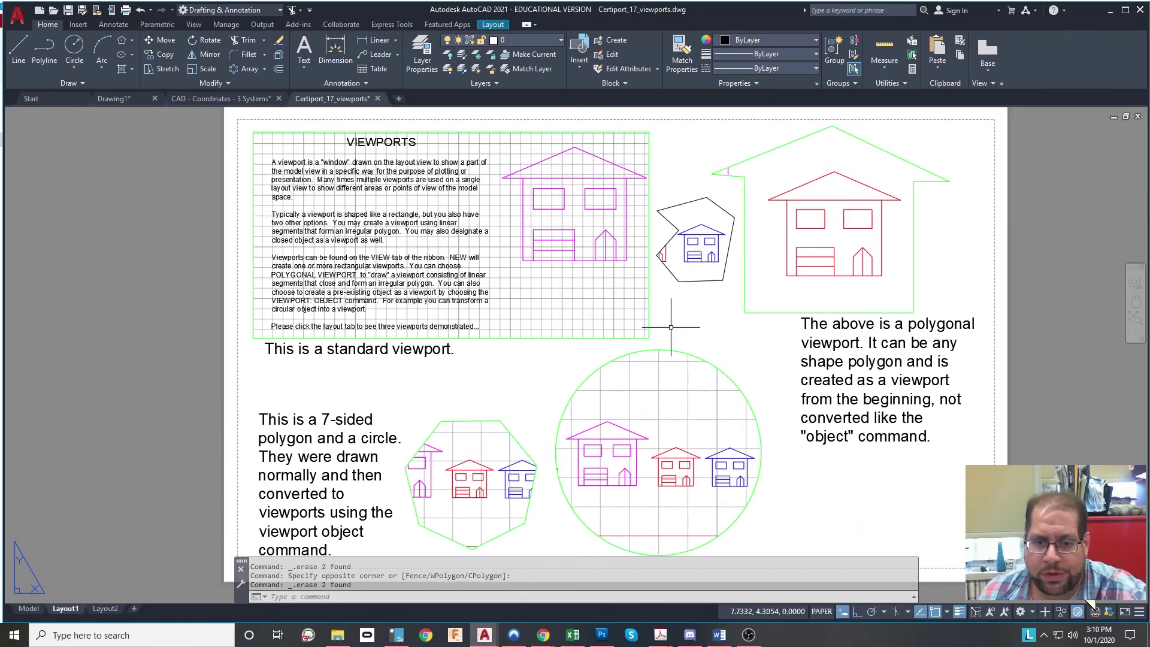
click(764, 311)
click(652, 193)
key(Delete)
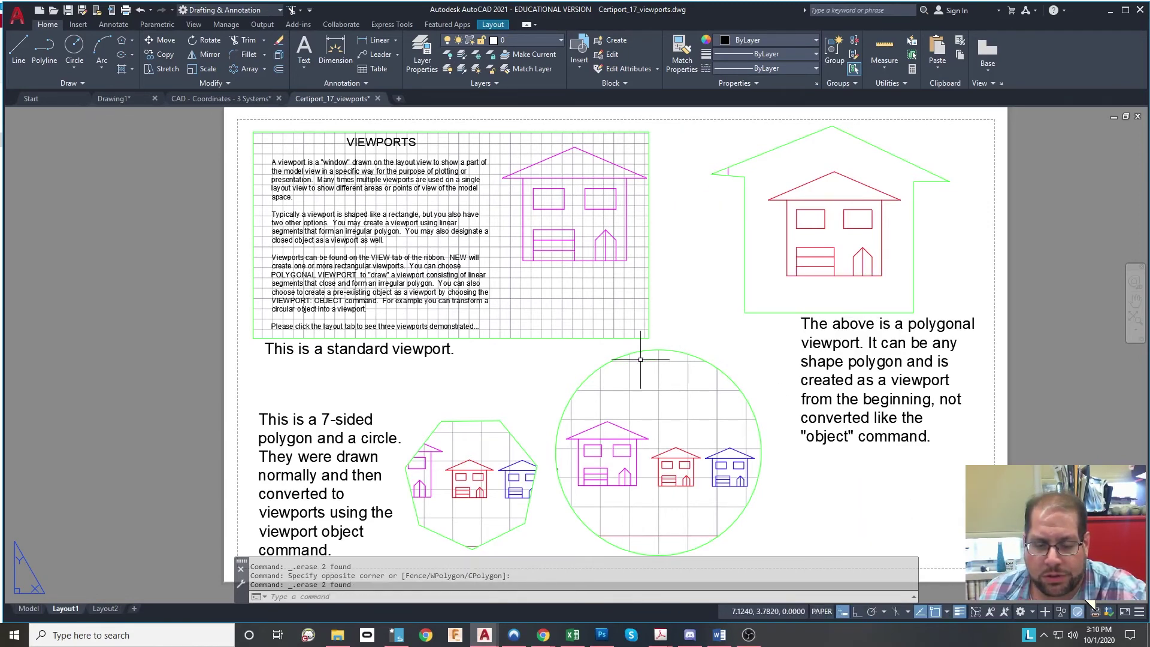
Step: Select the remaining house-shaped, standard and large circle viewports
middle_drag(663, 367, 656, 349)
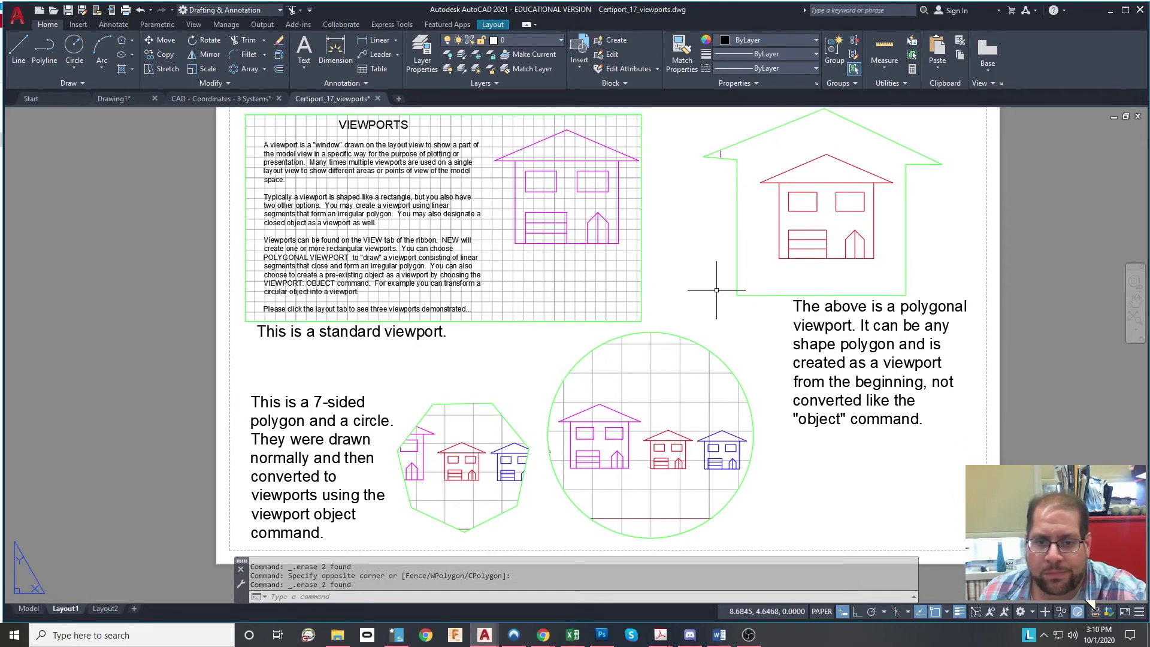
click(751, 302)
click(718, 263)
click(693, 294)
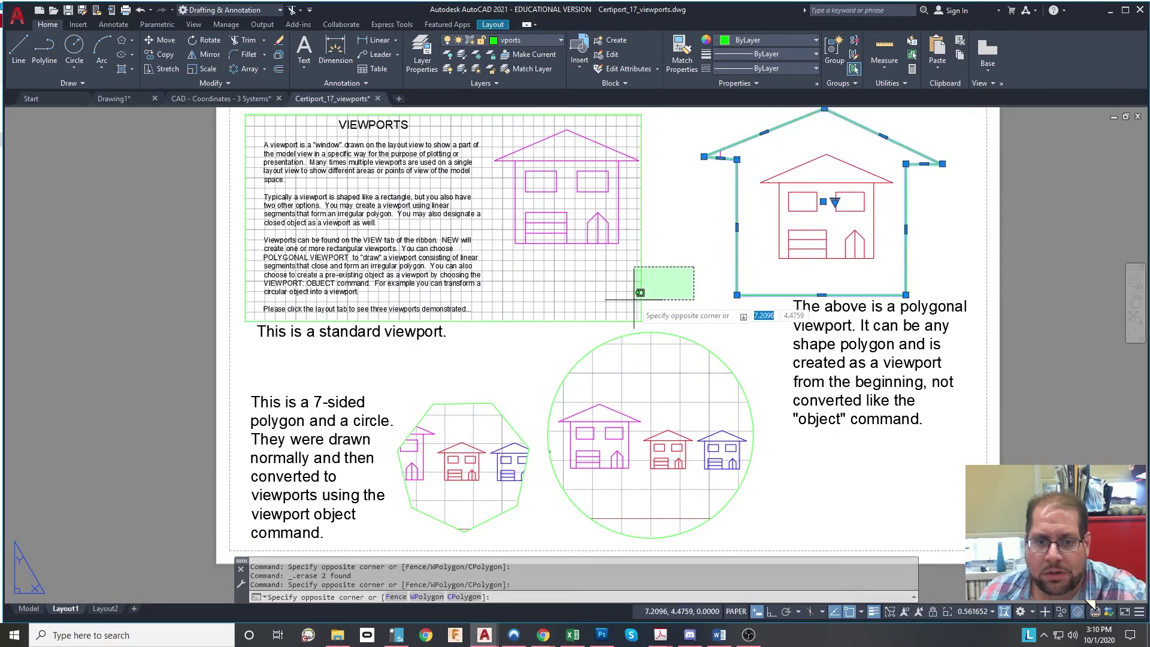
click(626, 267)
click(683, 359)
click(535, 375)
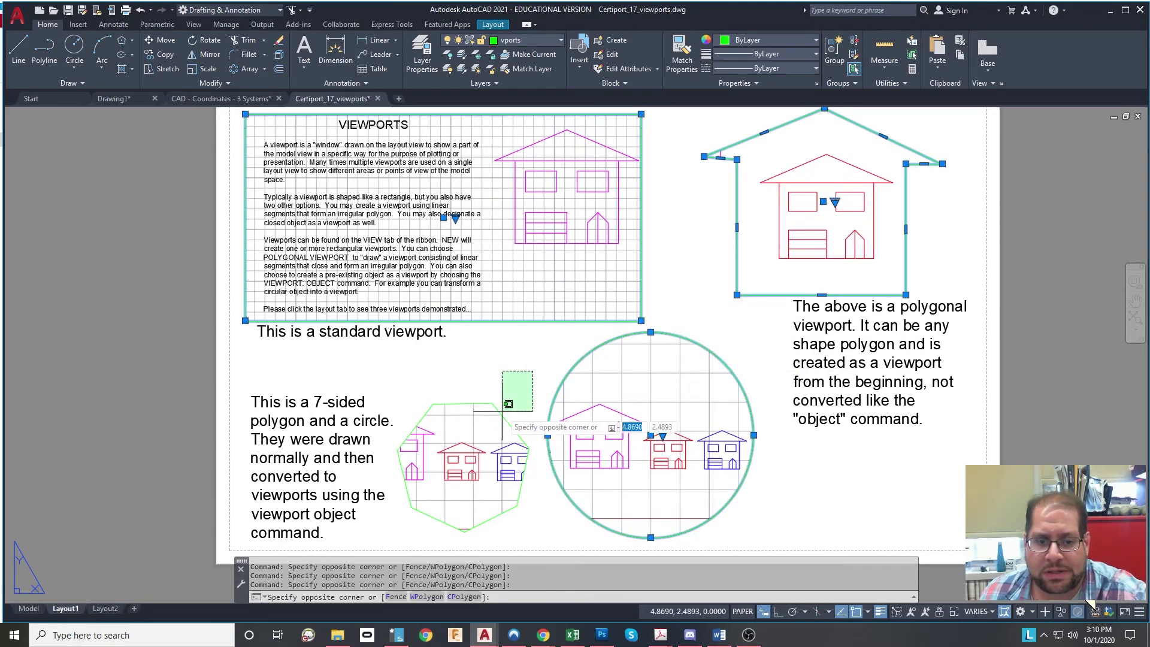
click(491, 419)
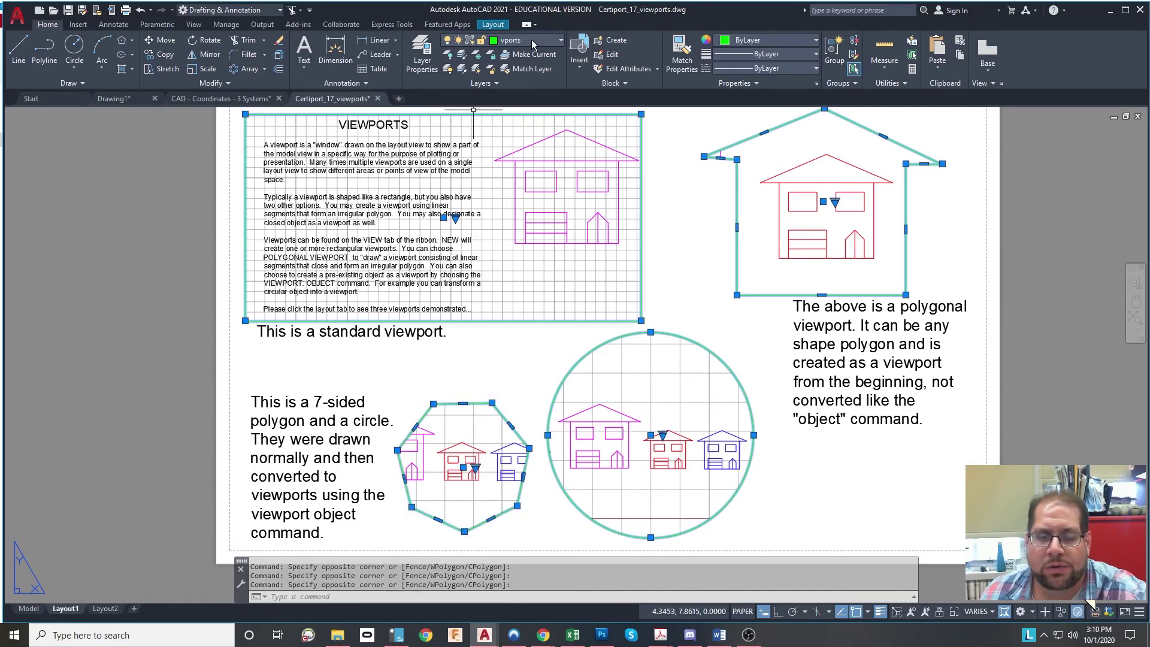
click(558, 42)
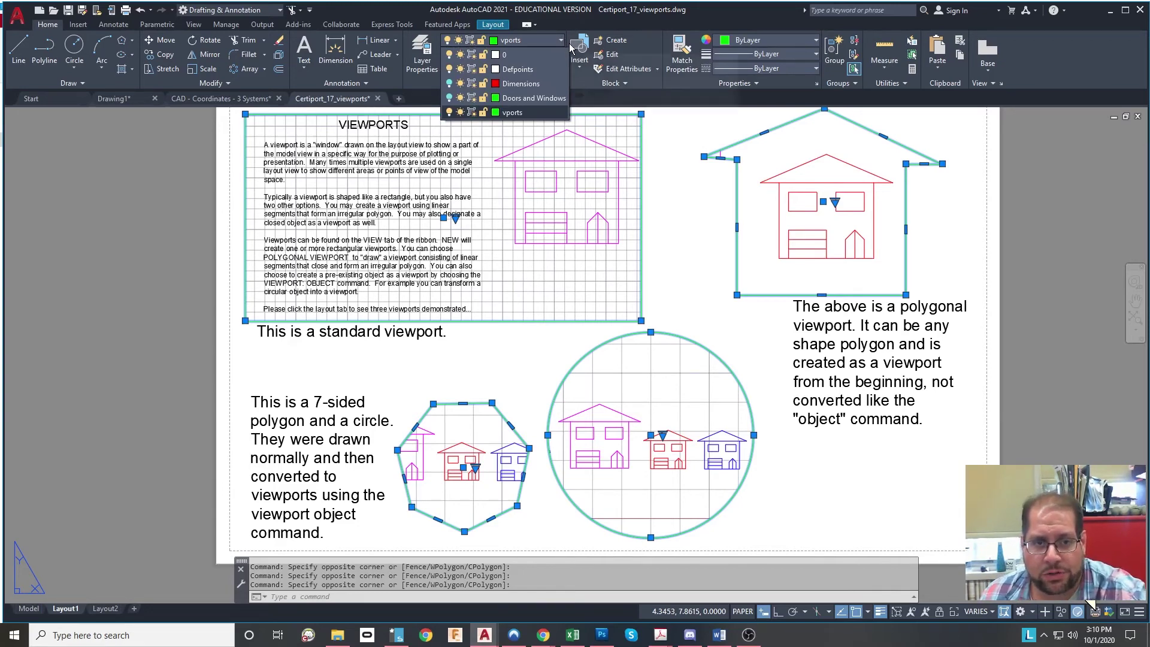
click(560, 44)
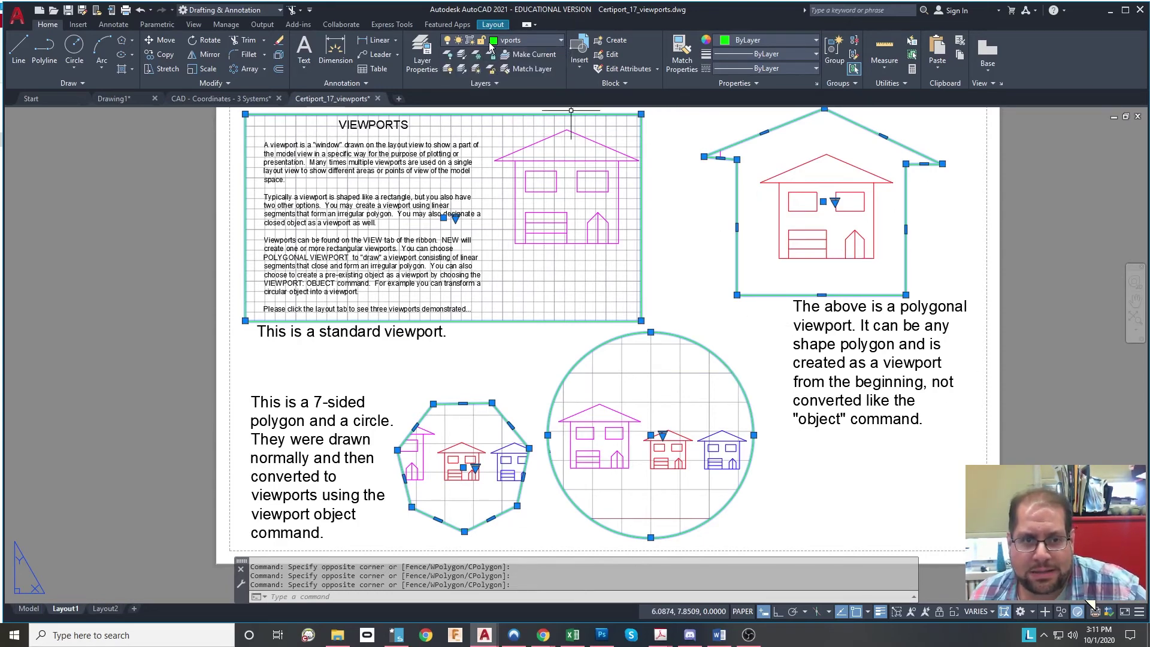
key(Escape)
key(Escape)
key(Escape)
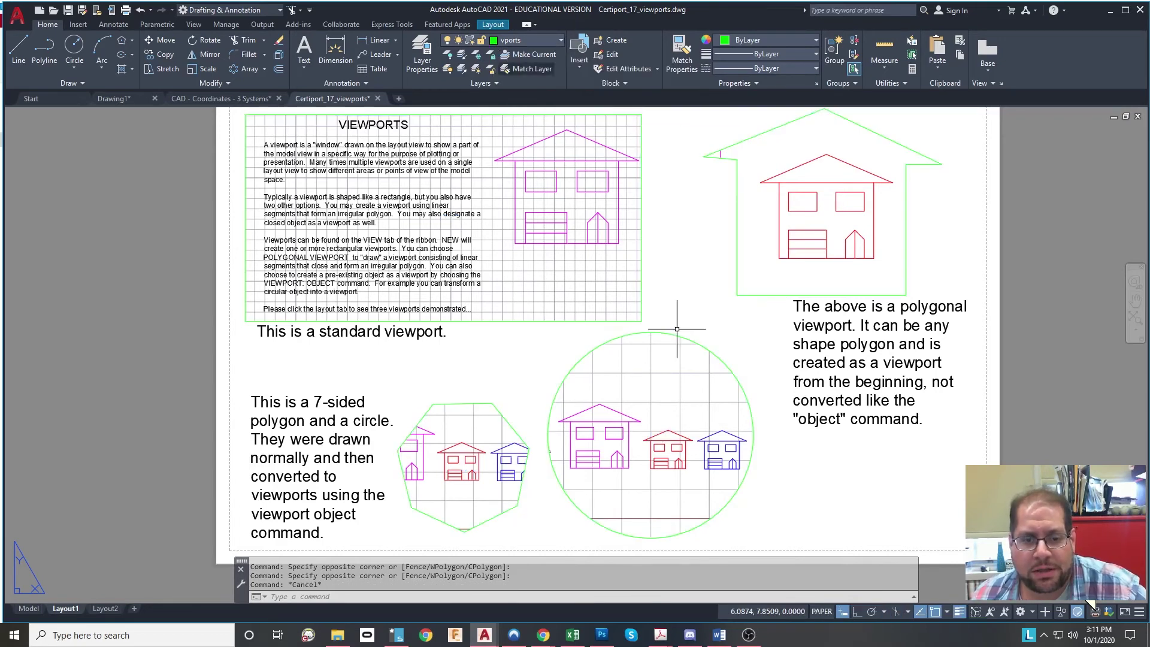
Step: Switch off the vports layer so the four green viewport outlines disappear
middle_drag(727, 282, 679, 312)
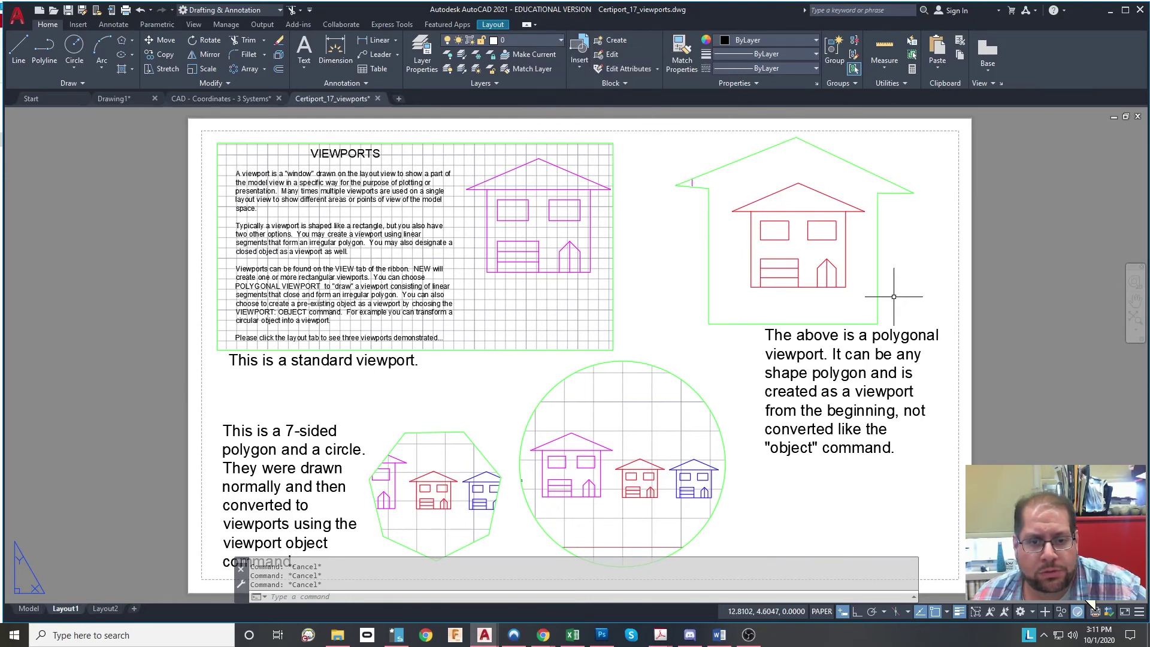
click(561, 42)
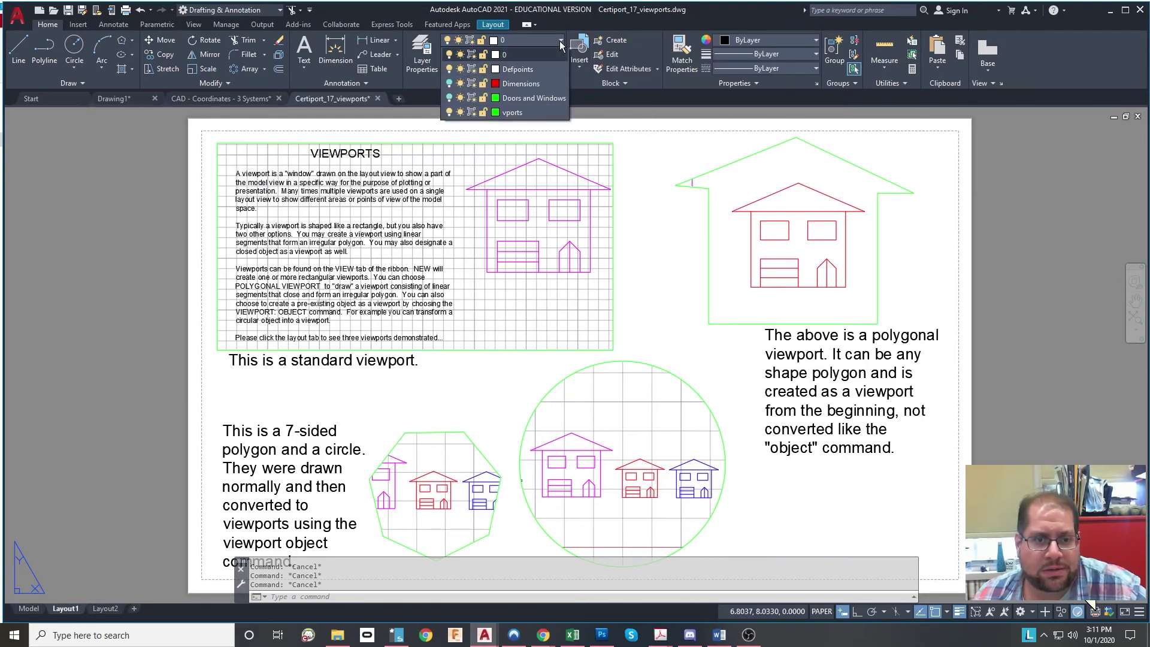
click(449, 113)
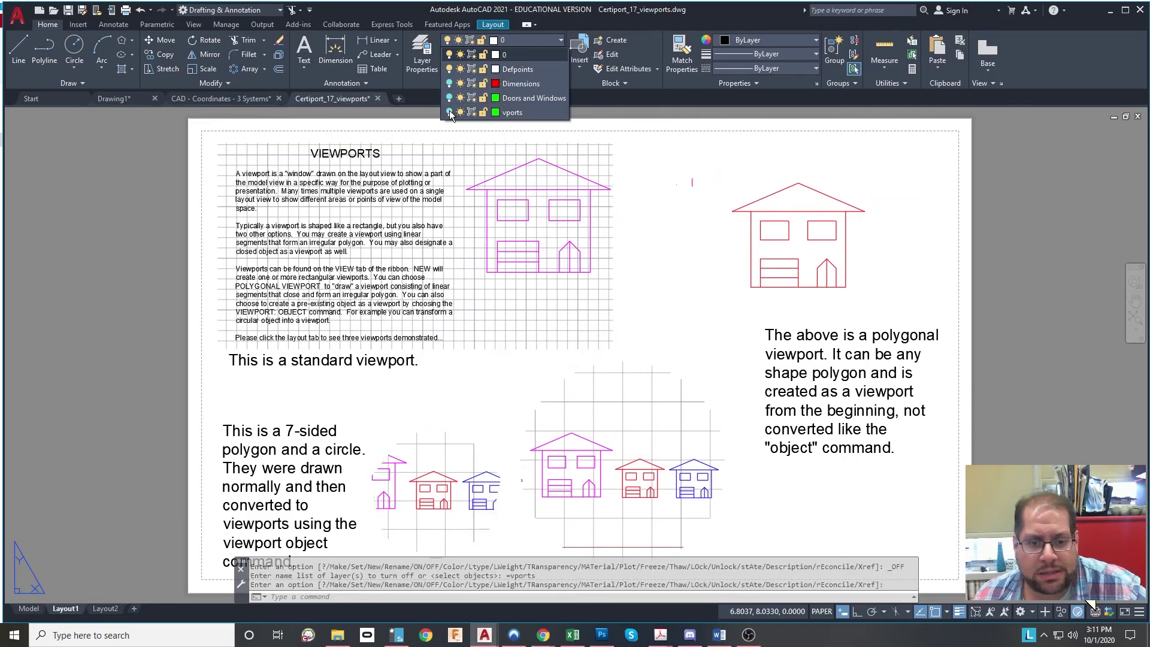
click(708, 336)
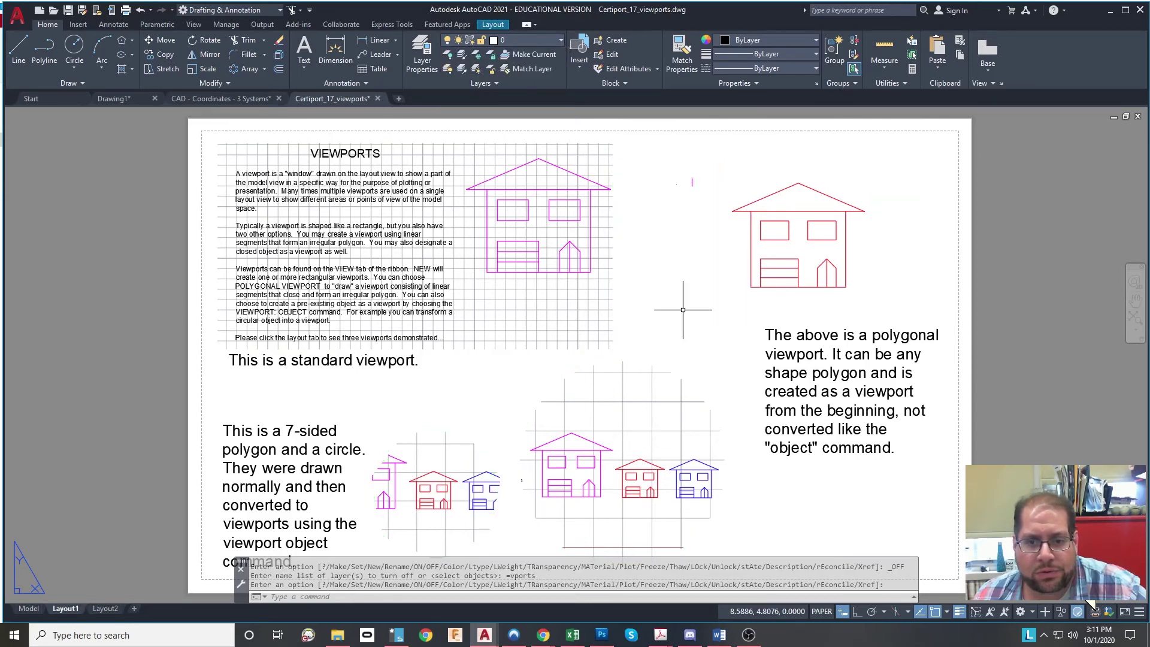
middle_drag(790, 496, 796, 491)
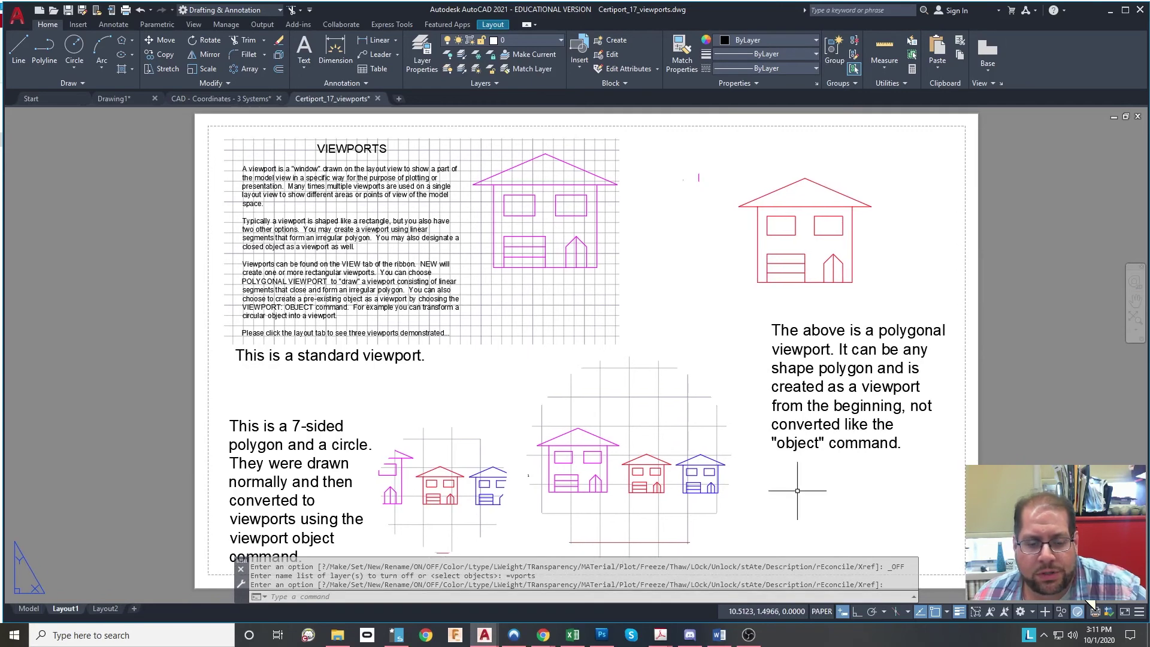
Step: Turn off the grid with F7 in the standard, large circle and 7-sided viewports
double_click(584, 311)
key(F7)
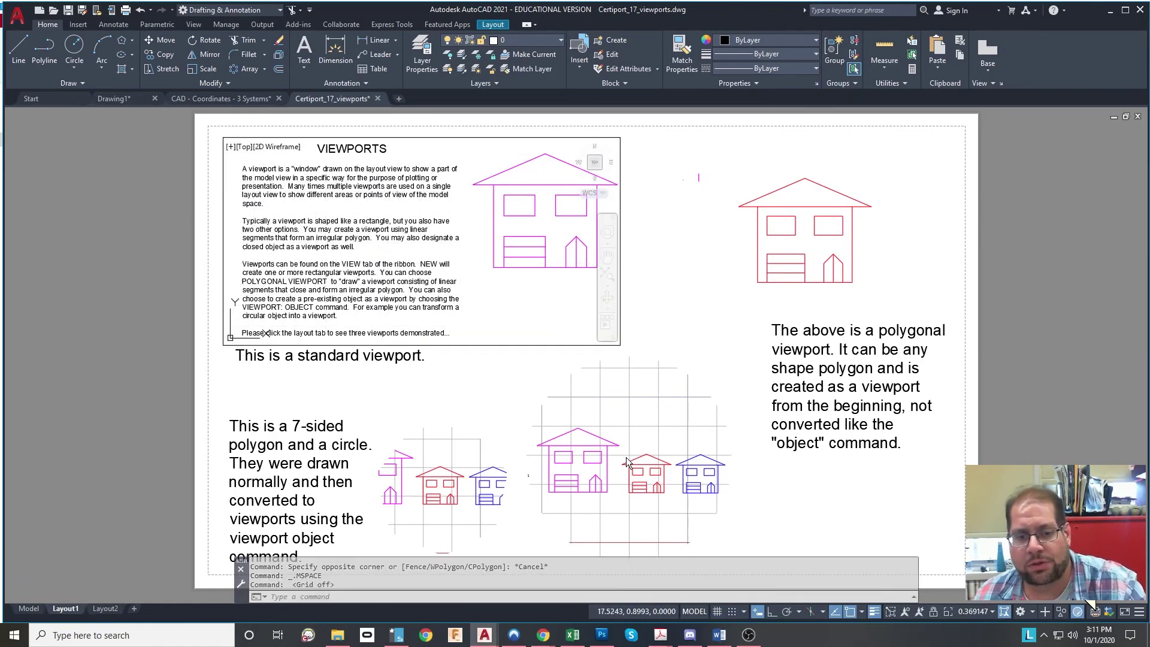
click(636, 406)
key(F7)
click(446, 473)
key(F7)
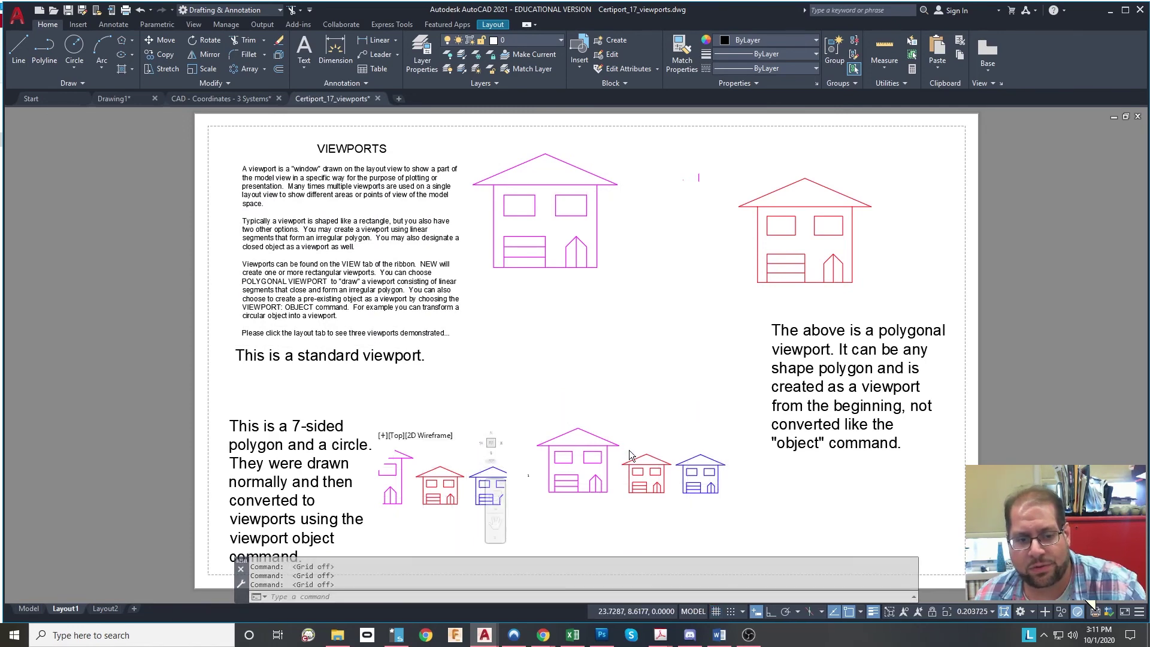
double_click(926, 483)
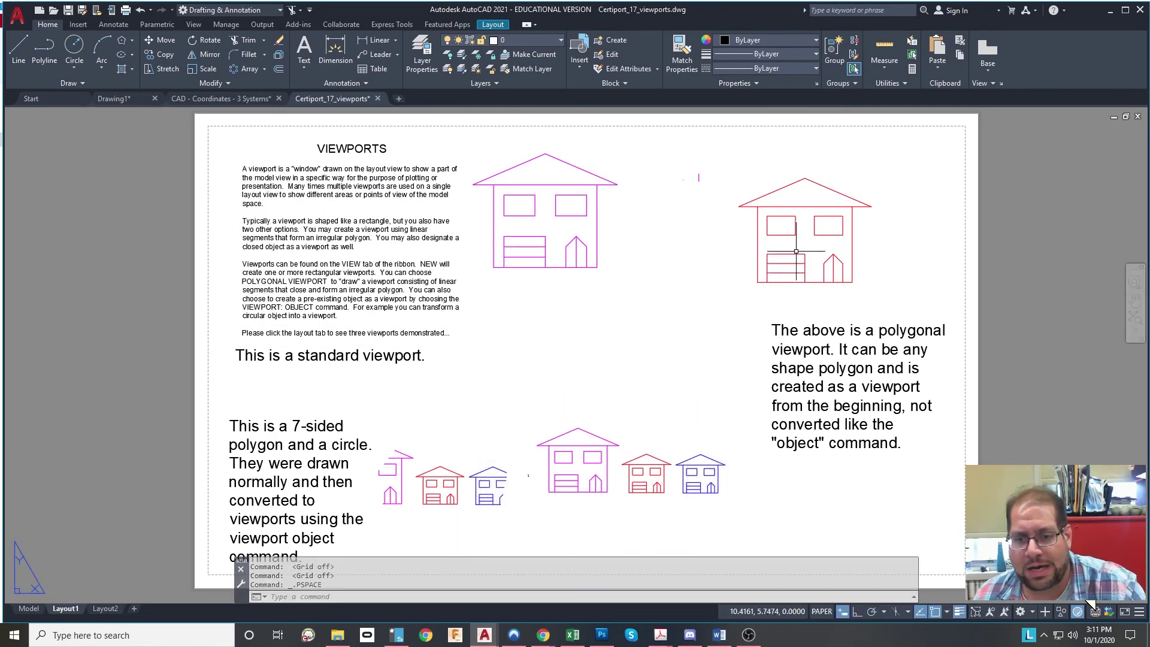
Step: Zoom and pan the standard viewport onto the red and blue houses, then return to paper space
drag(1012, 237, 631, 434)
click(940, 231)
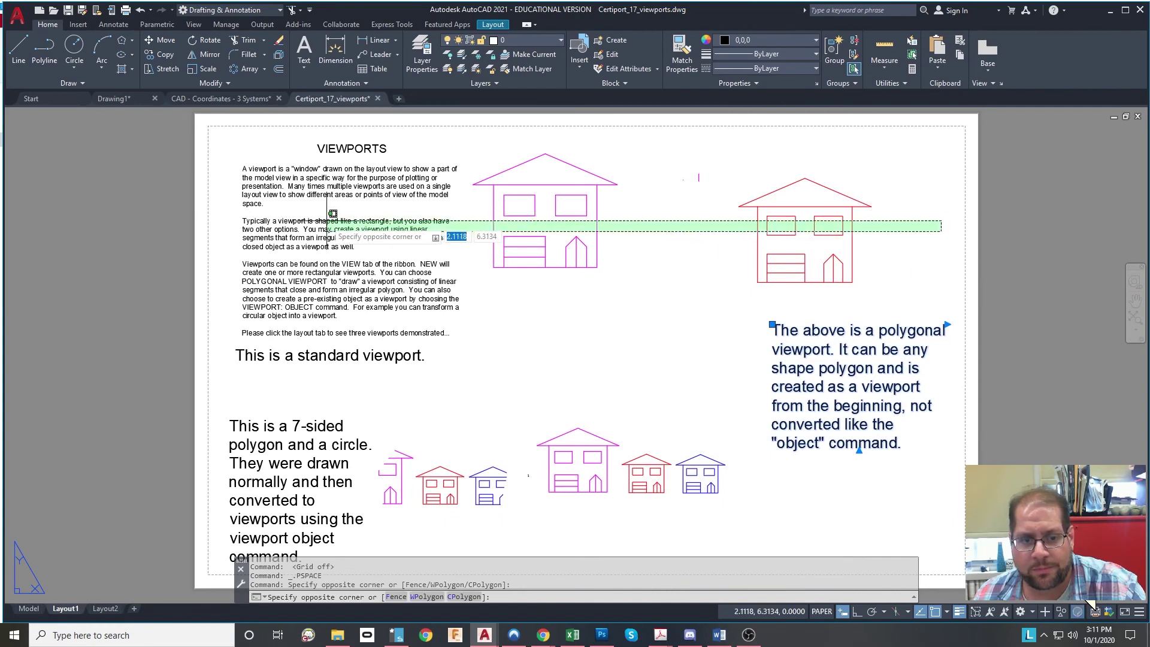
click(326, 242)
click(568, 257)
double_click(568, 257)
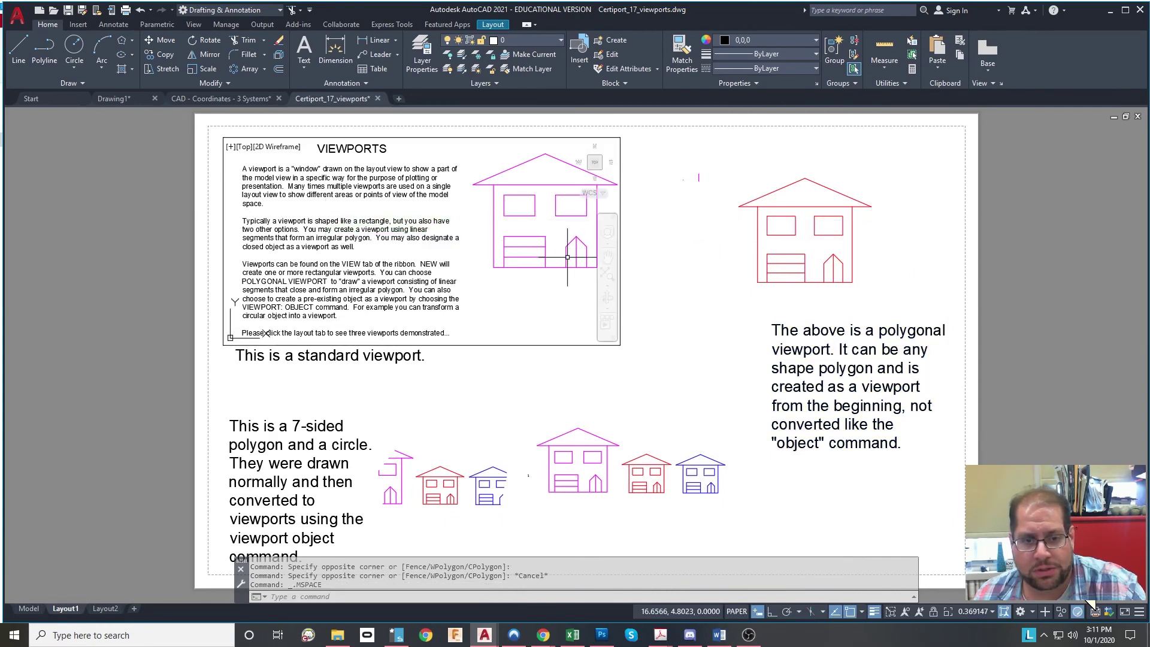
scroll(567, 258, down, 2)
middle_drag(527, 250, 299, 258)
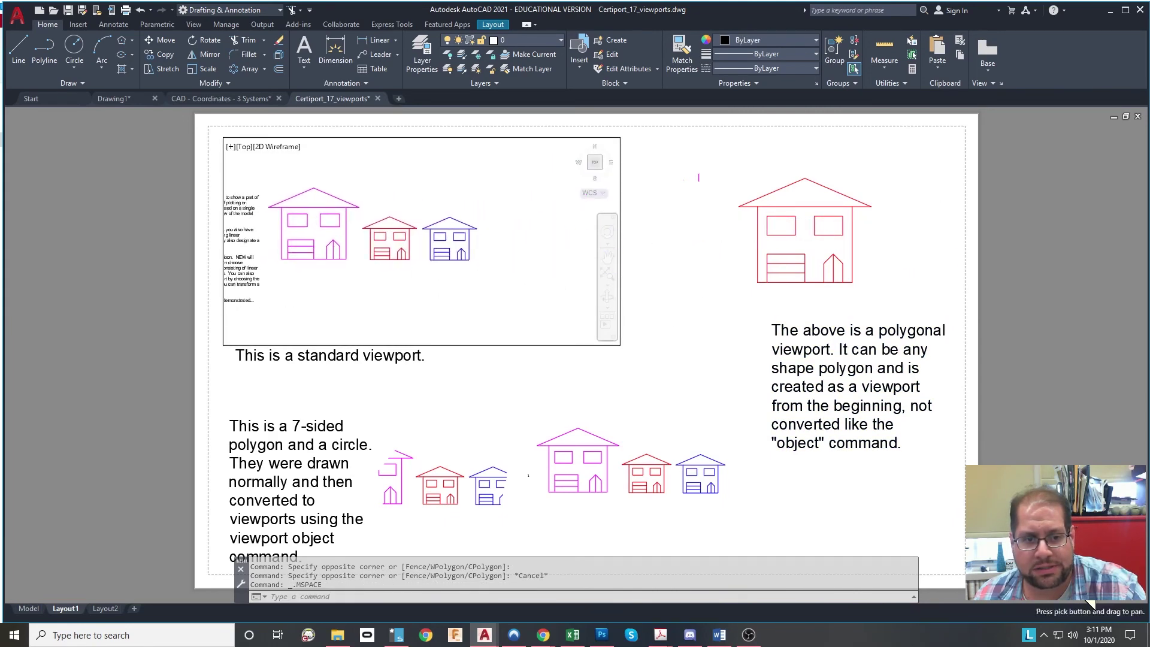
scroll(443, 251, up, 2)
scroll(443, 251, up, 2)
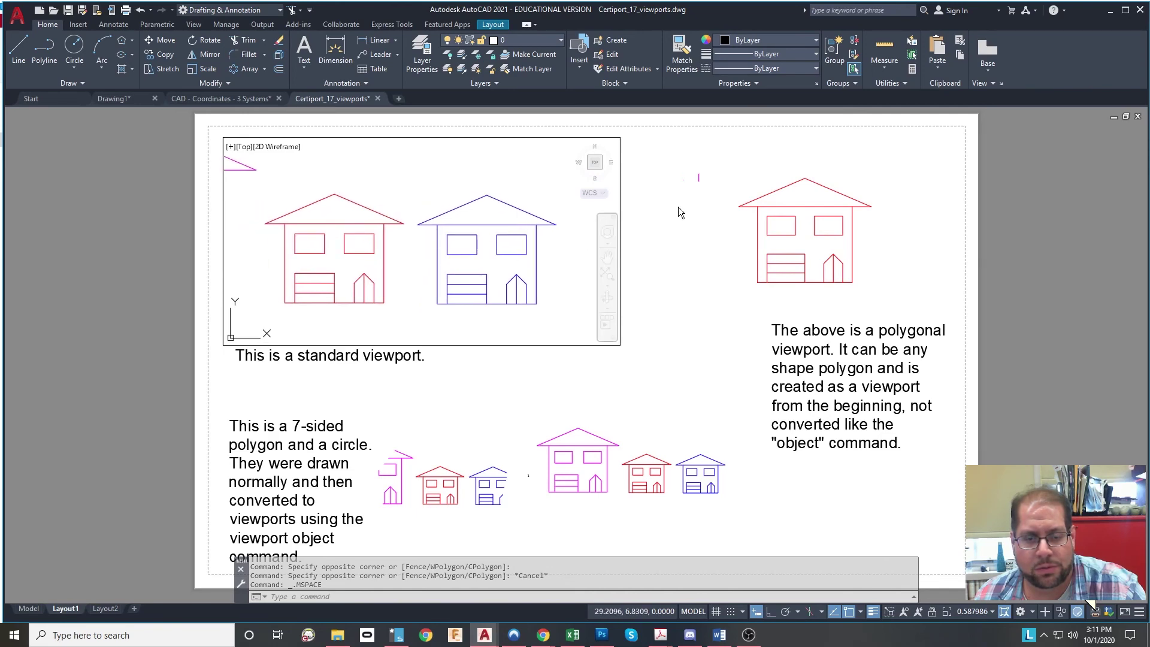
double_click(658, 218)
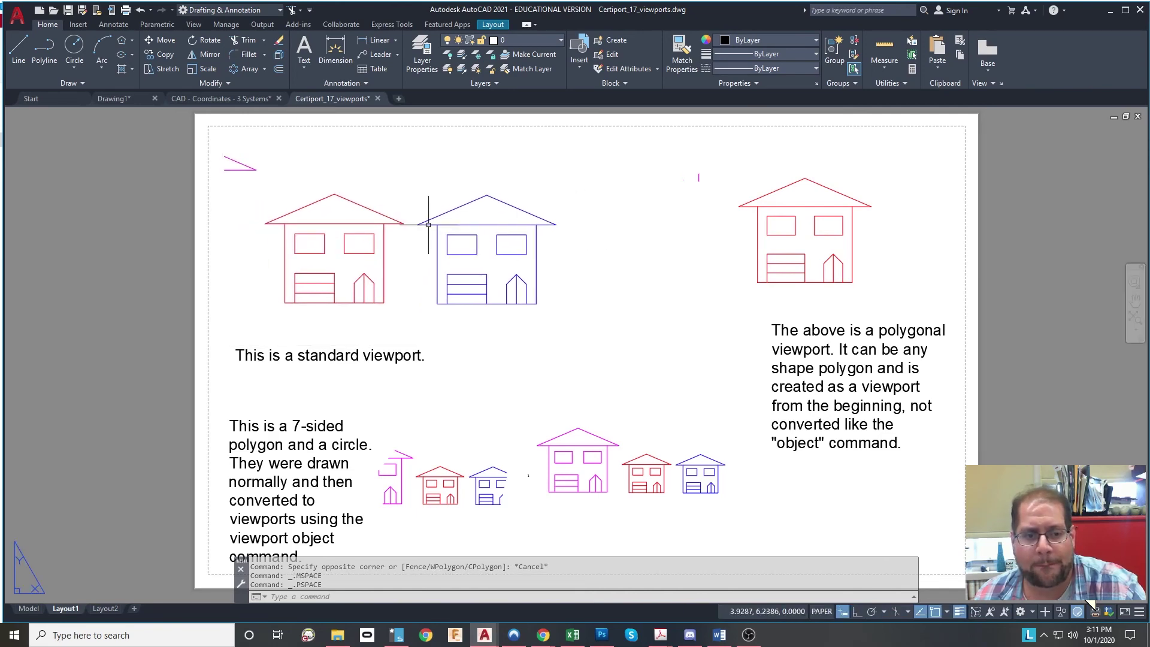
scroll(428, 225, down, 2)
scroll(428, 224, up, 4)
middle_drag(470, 213, 498, 240)
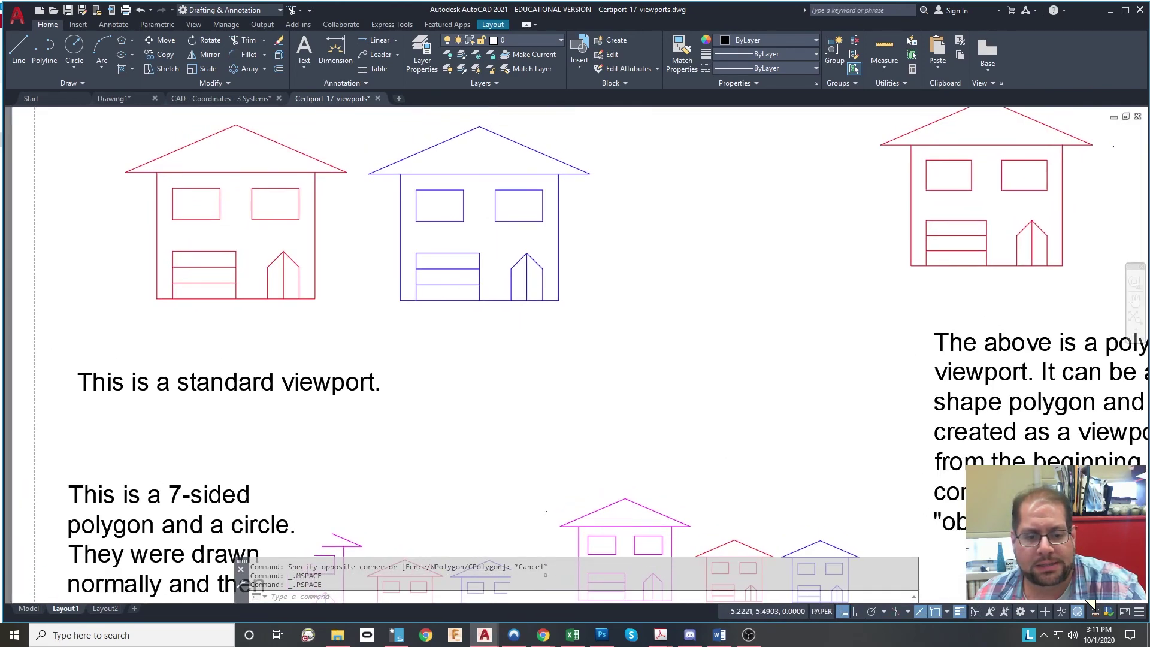
Step: Turn the vports layer back on to show the viewport frames
scroll(501, 245, down, 2)
click(663, 260)
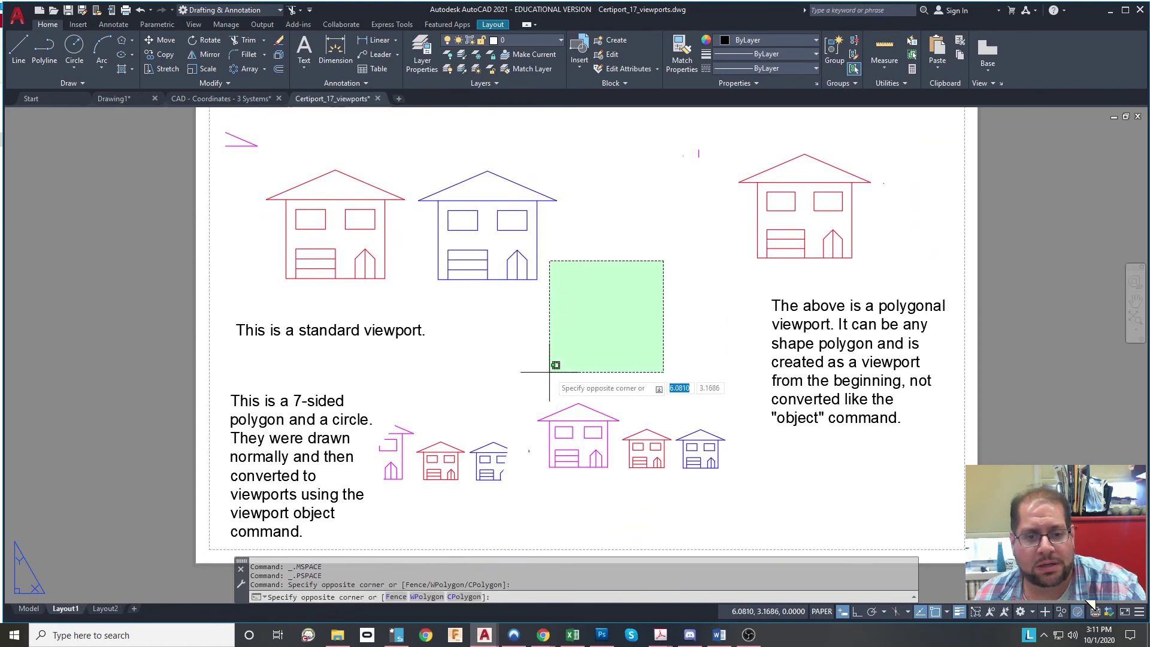
click(550, 372)
click(535, 40)
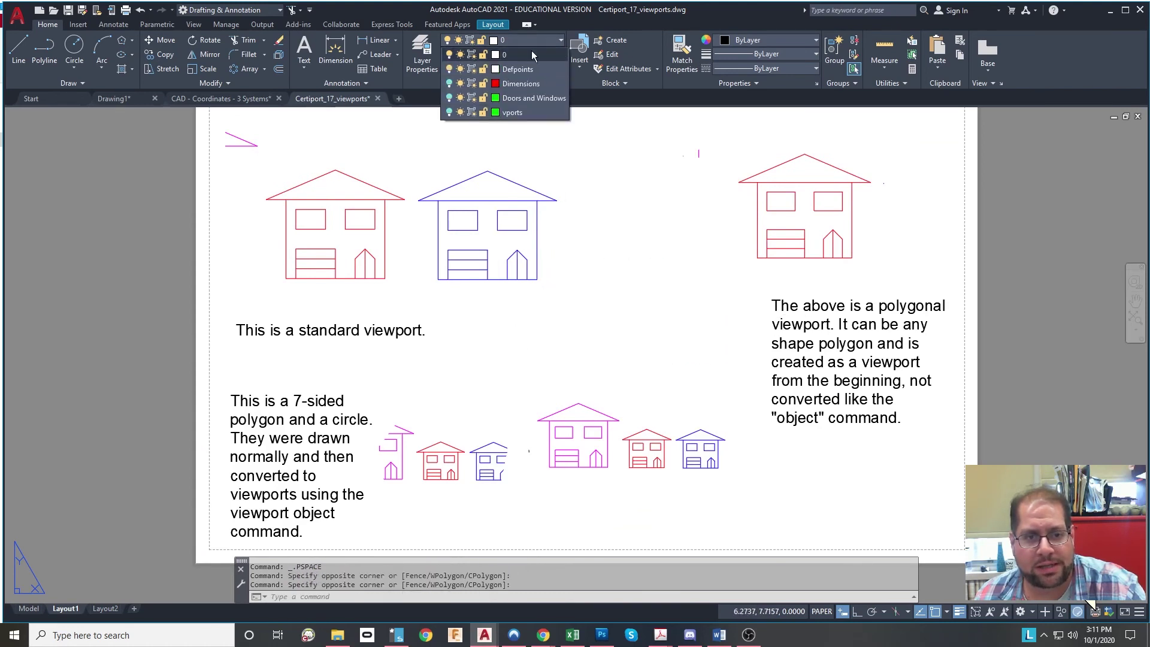
click(449, 113)
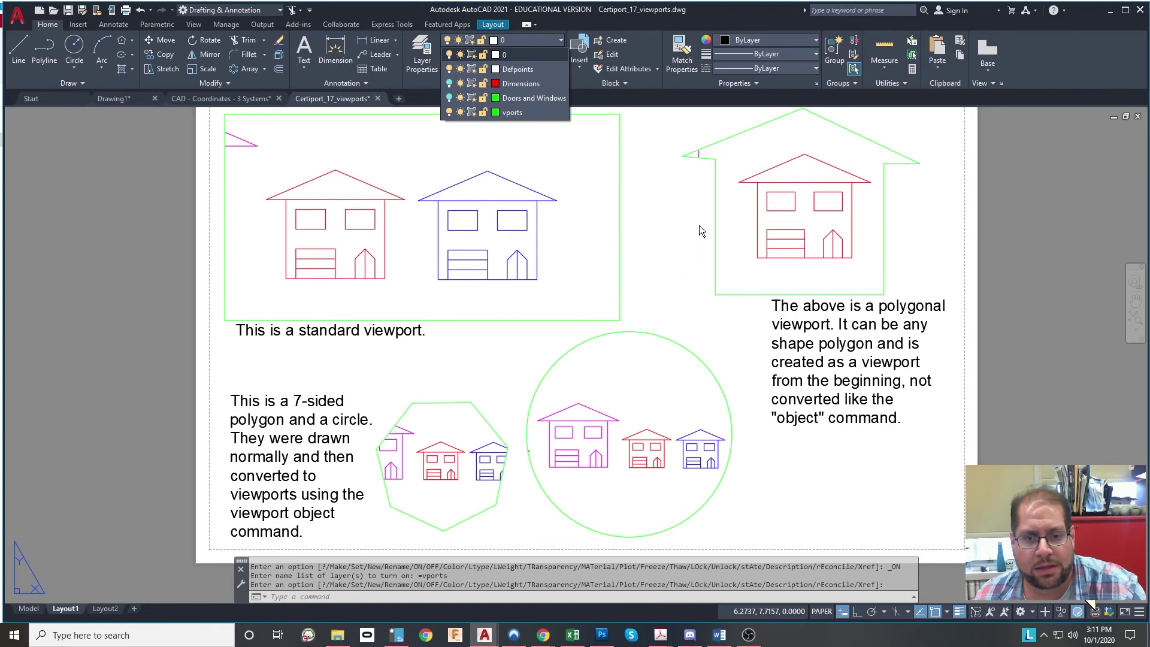
Step: Grip-stretch the house-shaped viewport's left roof vertex, then turn vports off again
click(685, 154)
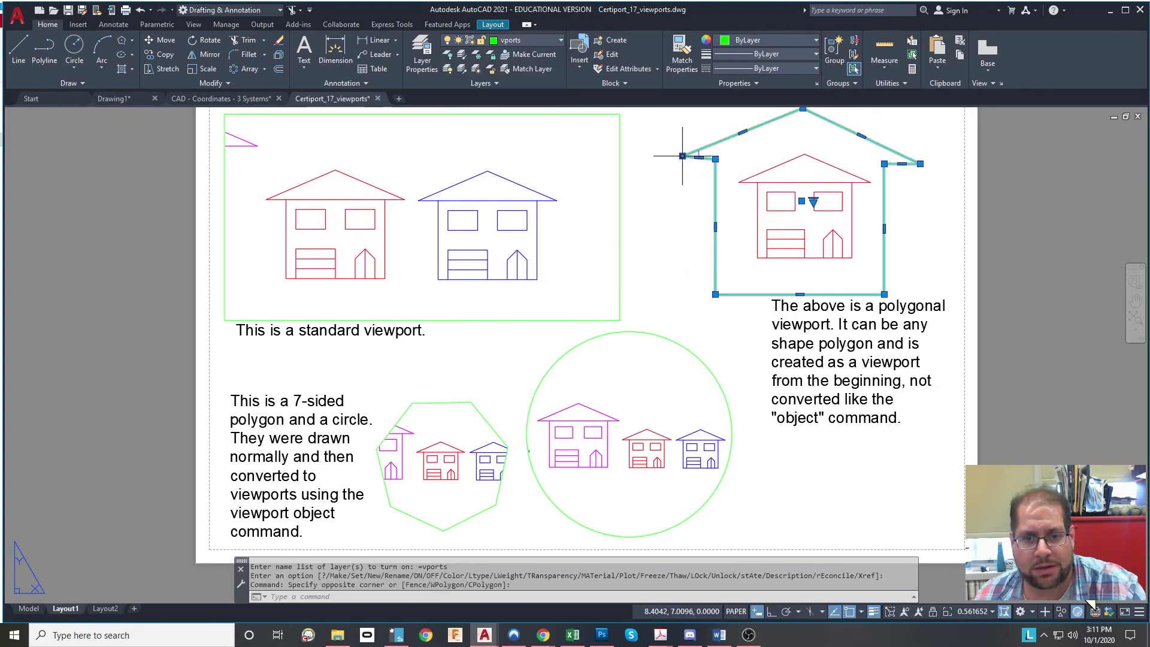
click(682, 157)
click(751, 147)
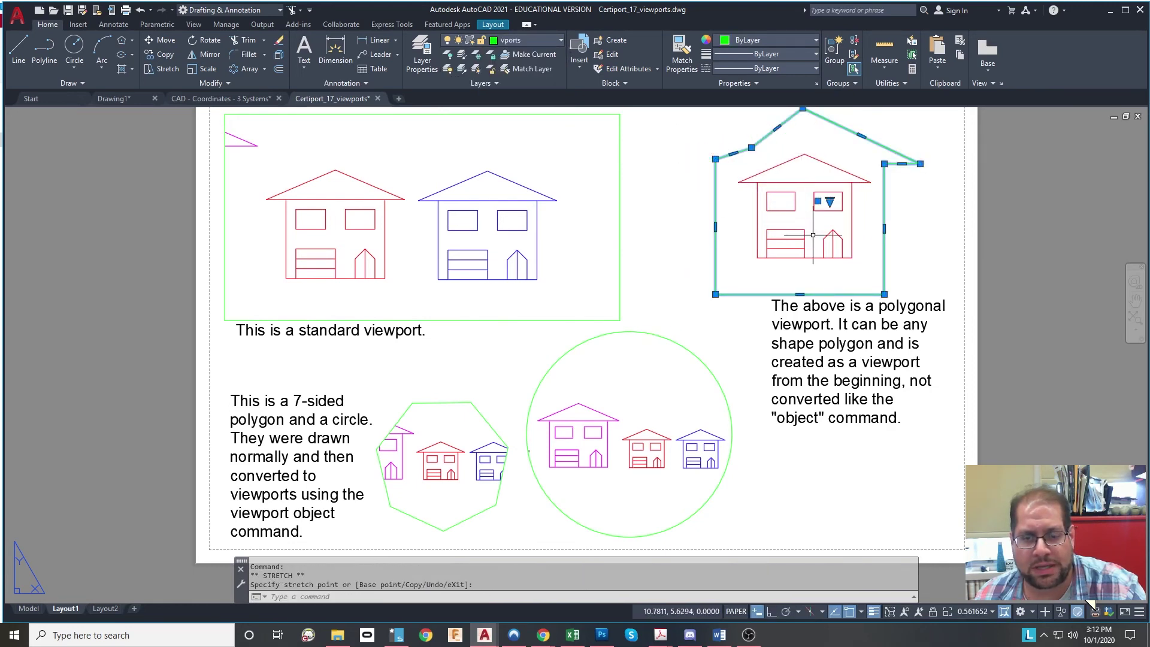
middle_drag(891, 227, 842, 266)
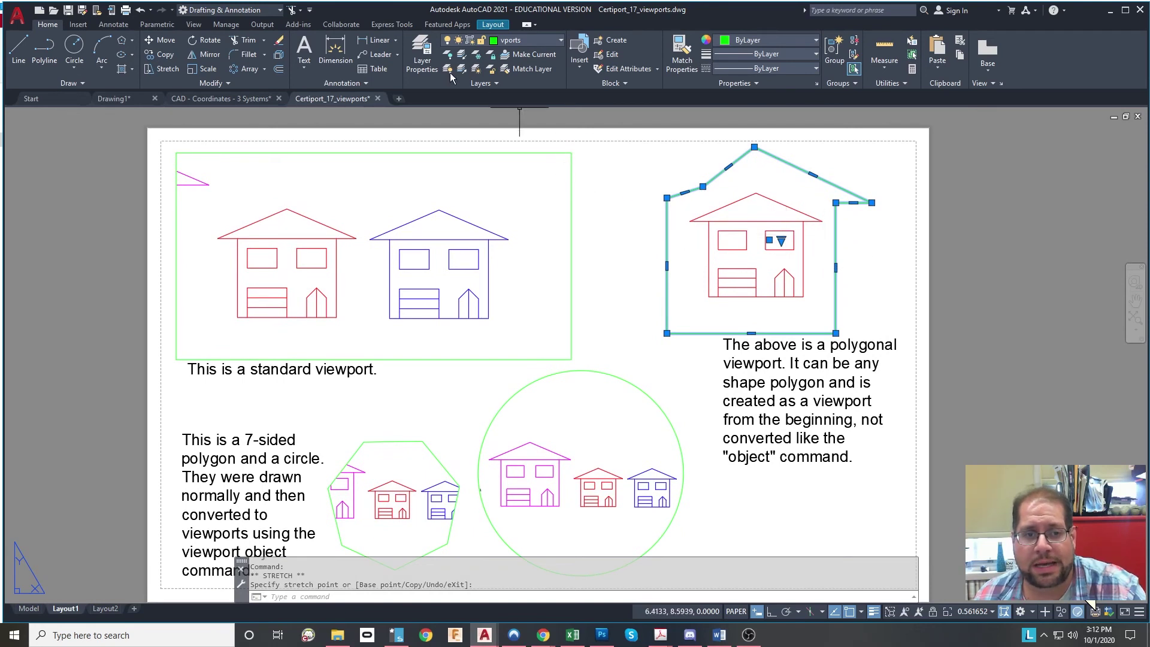
click(621, 185)
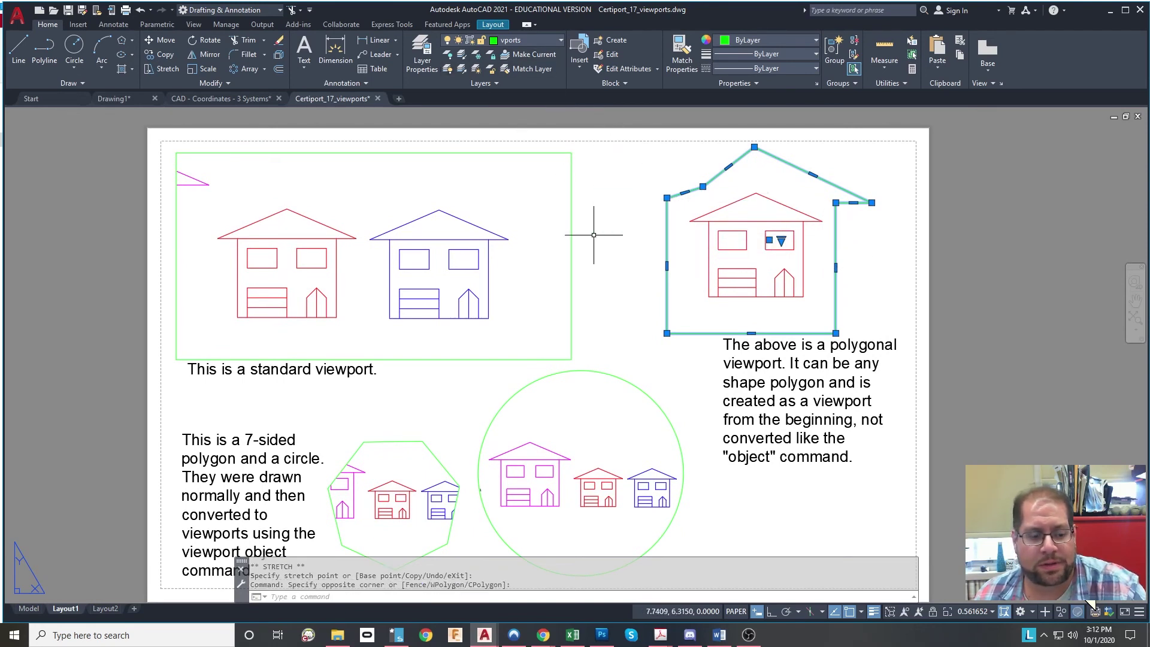
key(Escape)
key(Escape)
click(534, 42)
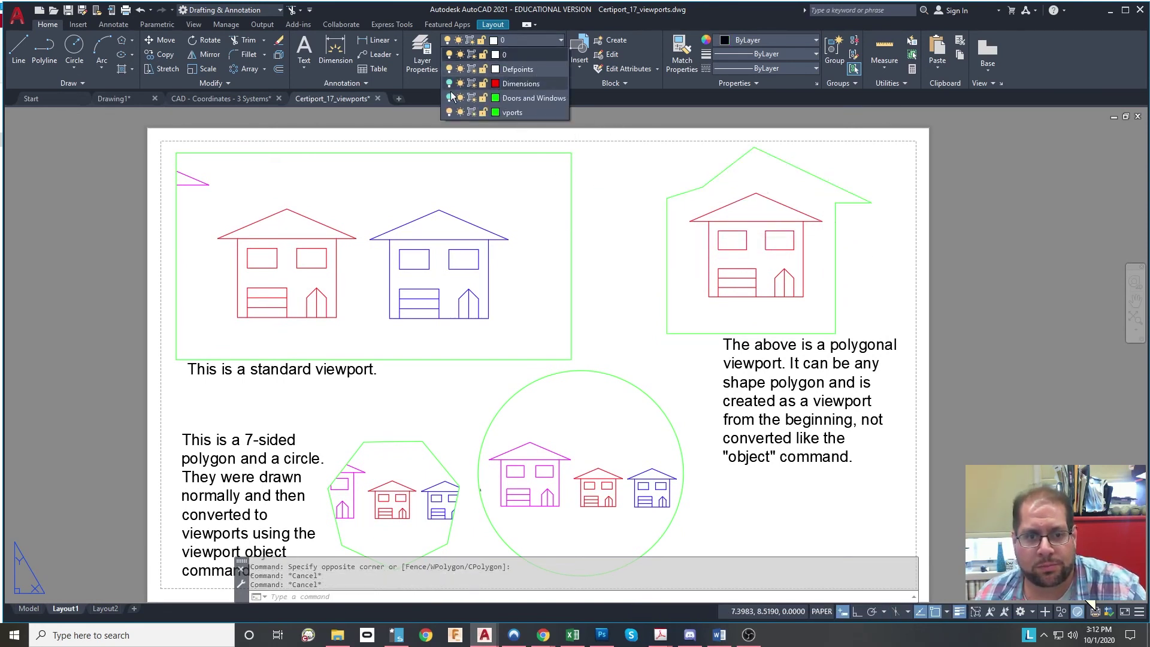
click(449, 112)
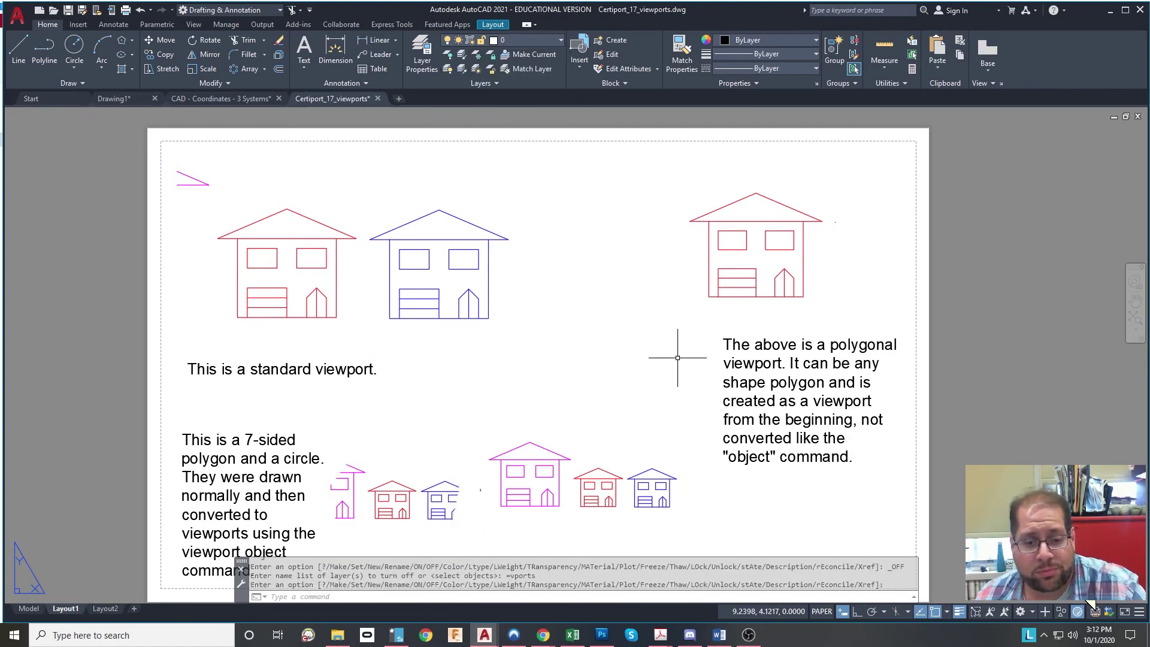
Step: Pan around Layout1, then switch to the Layout2 sheet with the VIEWPORTS notes
middle_drag(674, 385, 654, 330)
middle_drag(624, 368, 616, 389)
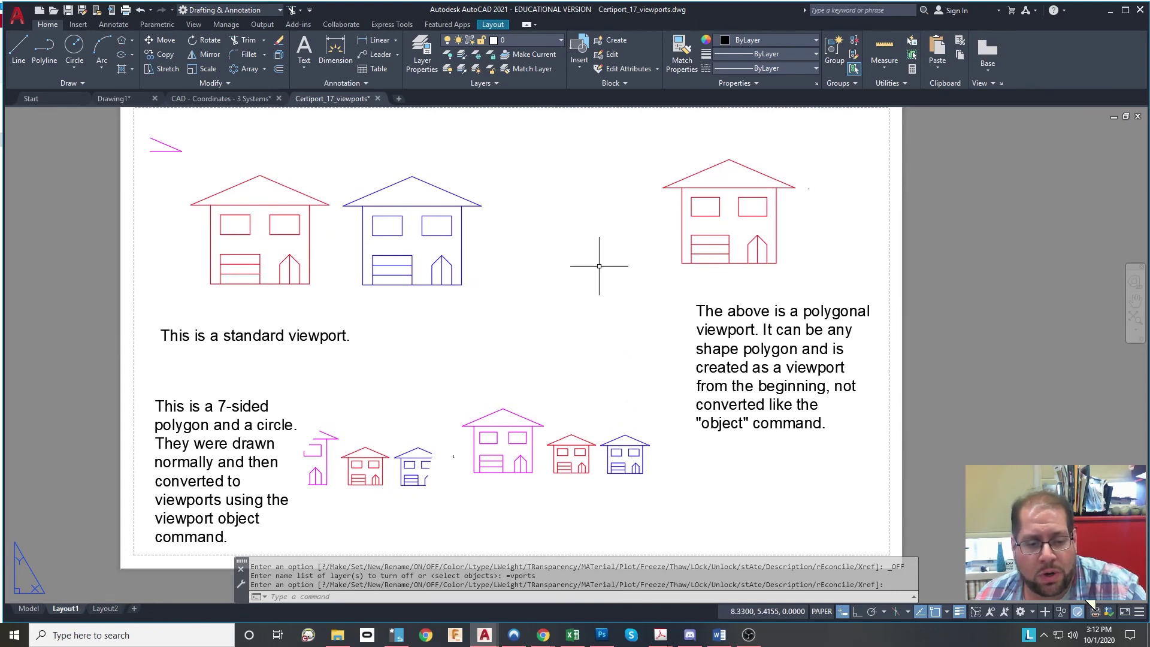
middle_drag(599, 266, 635, 288)
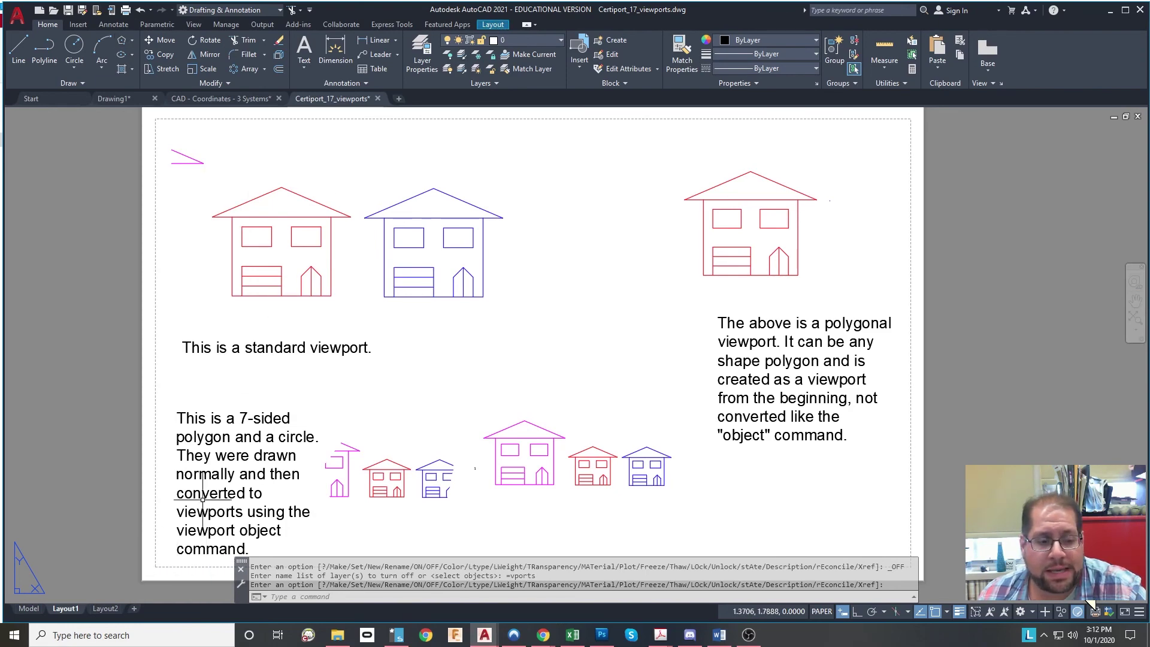
click(106, 609)
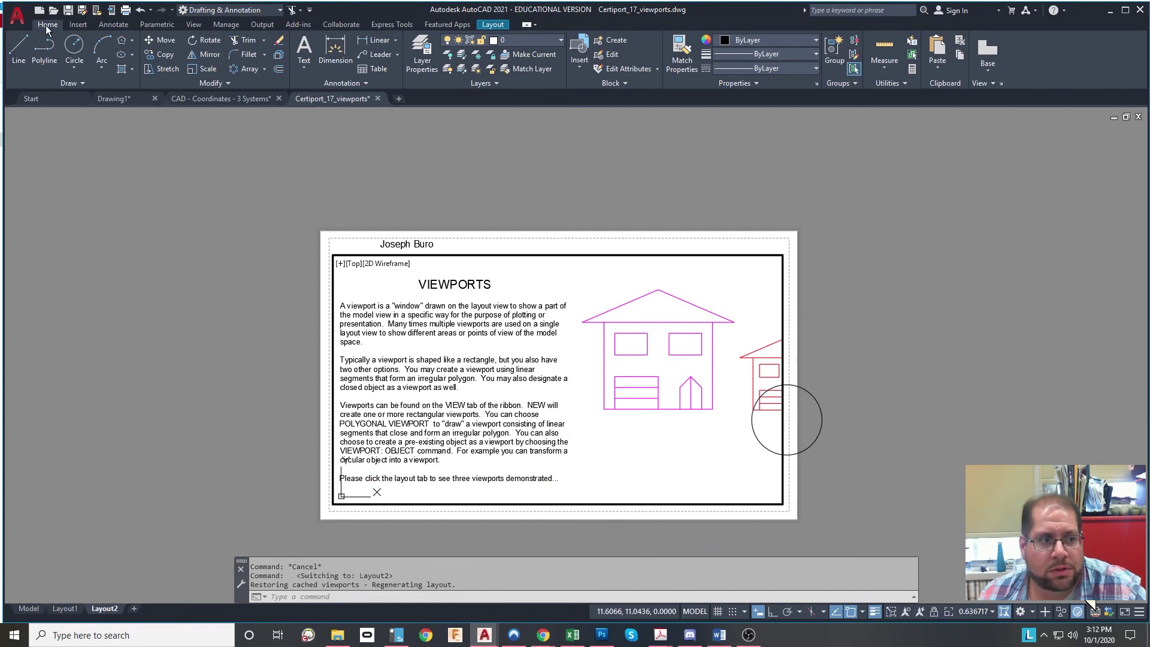
Step: Return to paper space and erase Layout2's existing viewport and circle
click(492, 25)
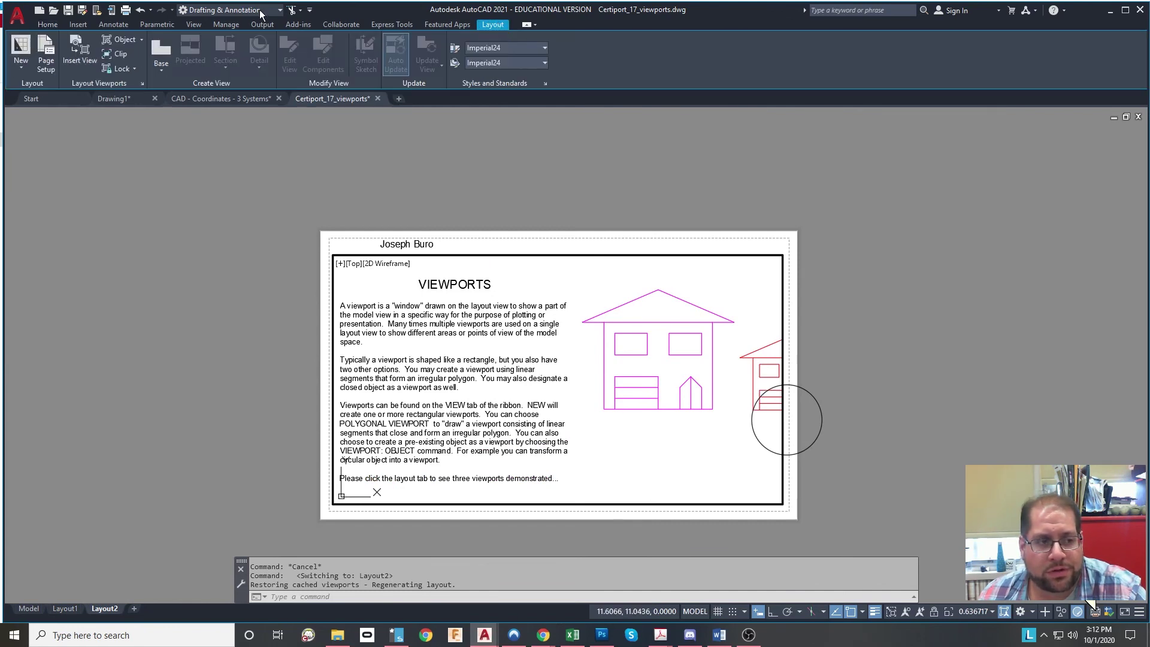
click(47, 24)
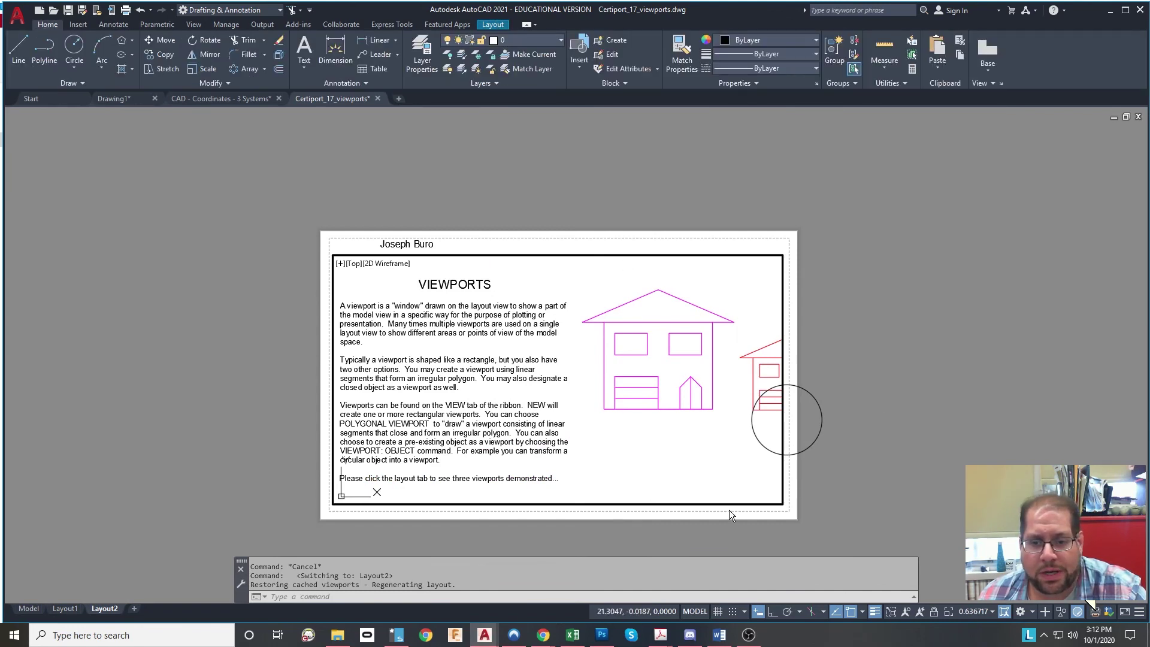
double_click(857, 485)
click(885, 521)
click(527, 120)
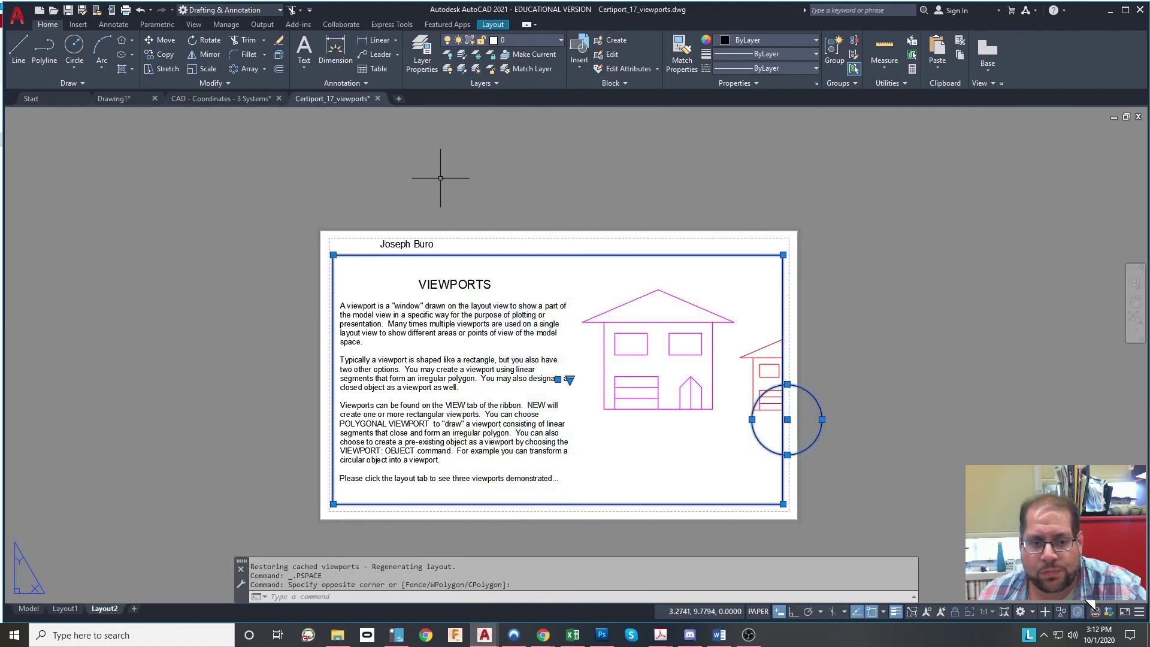
key(Delete)
Step: Erase the author name text, leaving Layout2 blank
click(642, 306)
click(231, 154)
key(Delete)
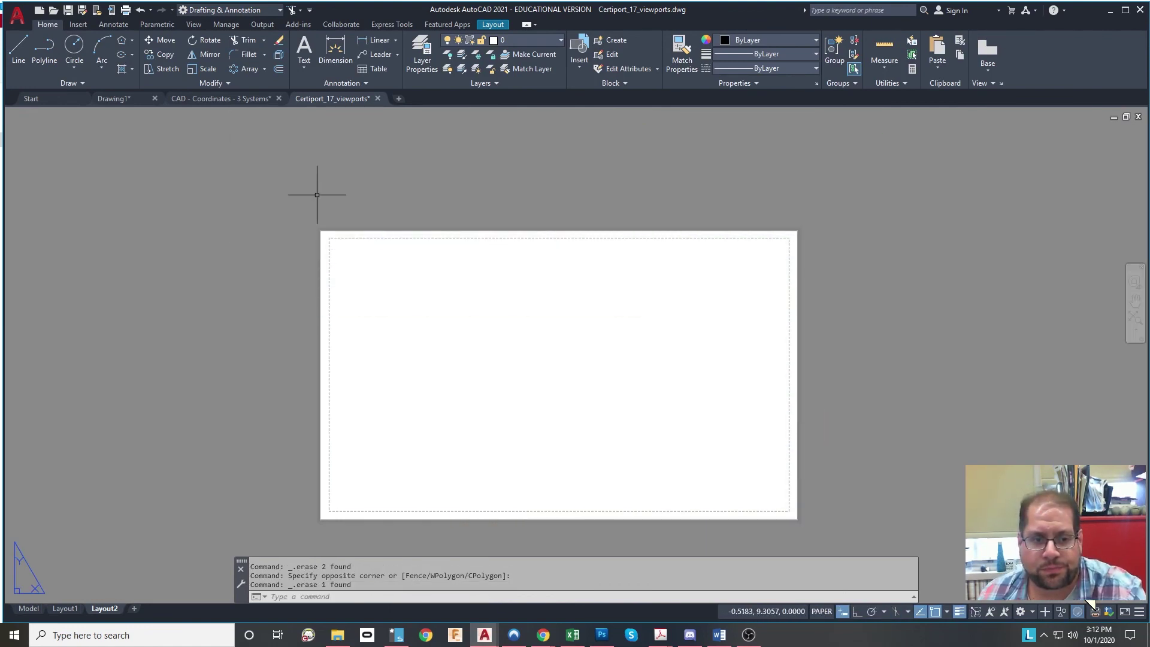
click(503, 25)
Step: Draw two overlapping rectangular viewports on Layout2 showing the drawing
click(141, 39)
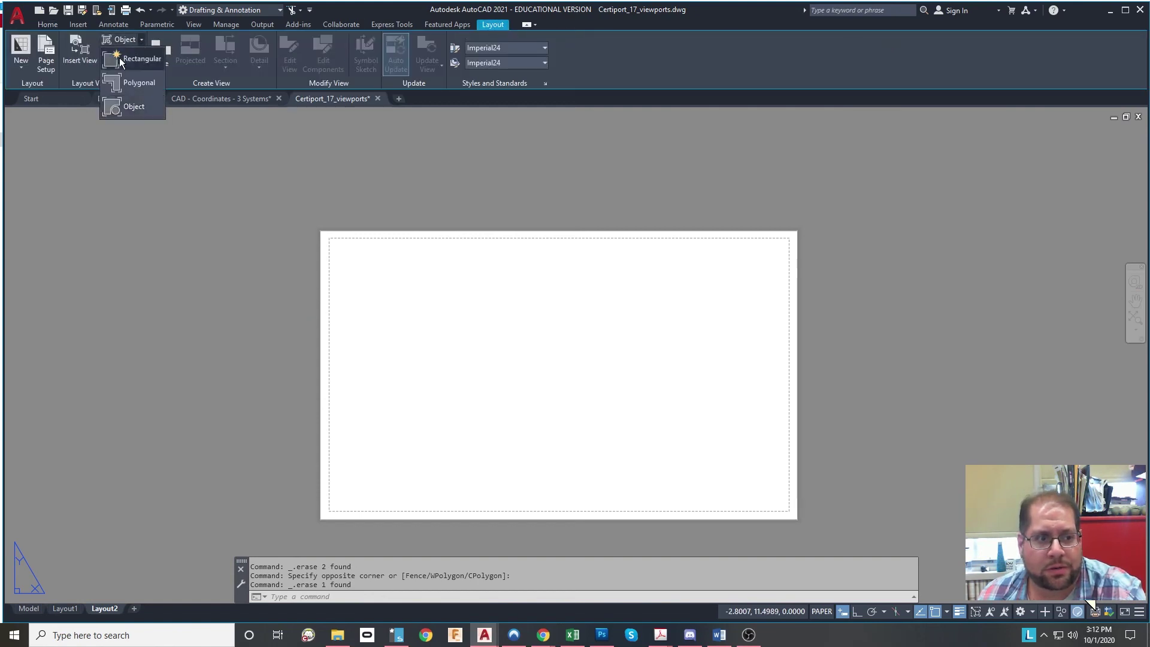
click(128, 55)
click(352, 252)
click(608, 387)
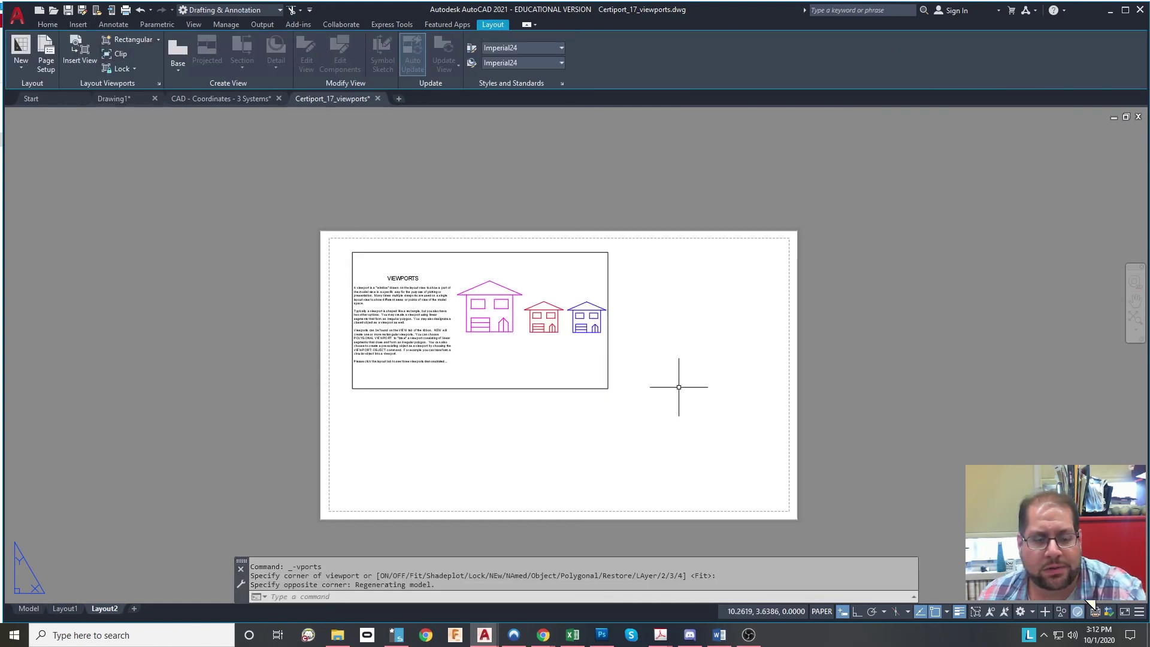
click(141, 40)
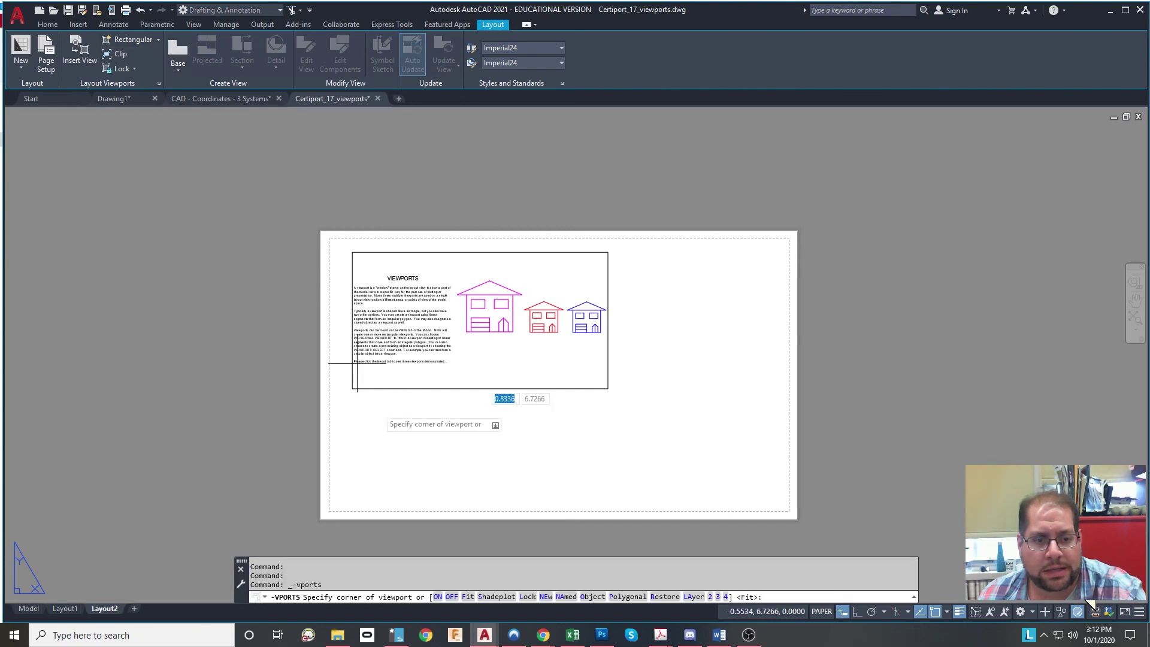
click(400, 456)
click(746, 303)
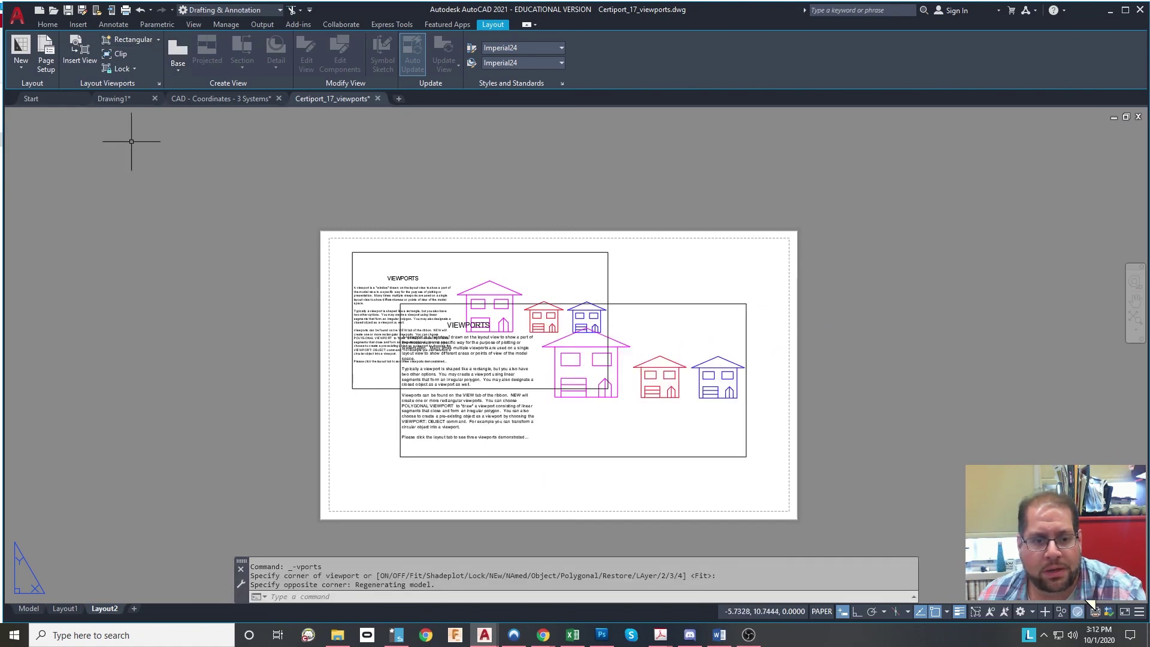
Step: Create a five-vertex polygonal viewport in the sheet's lower left area
click(158, 38)
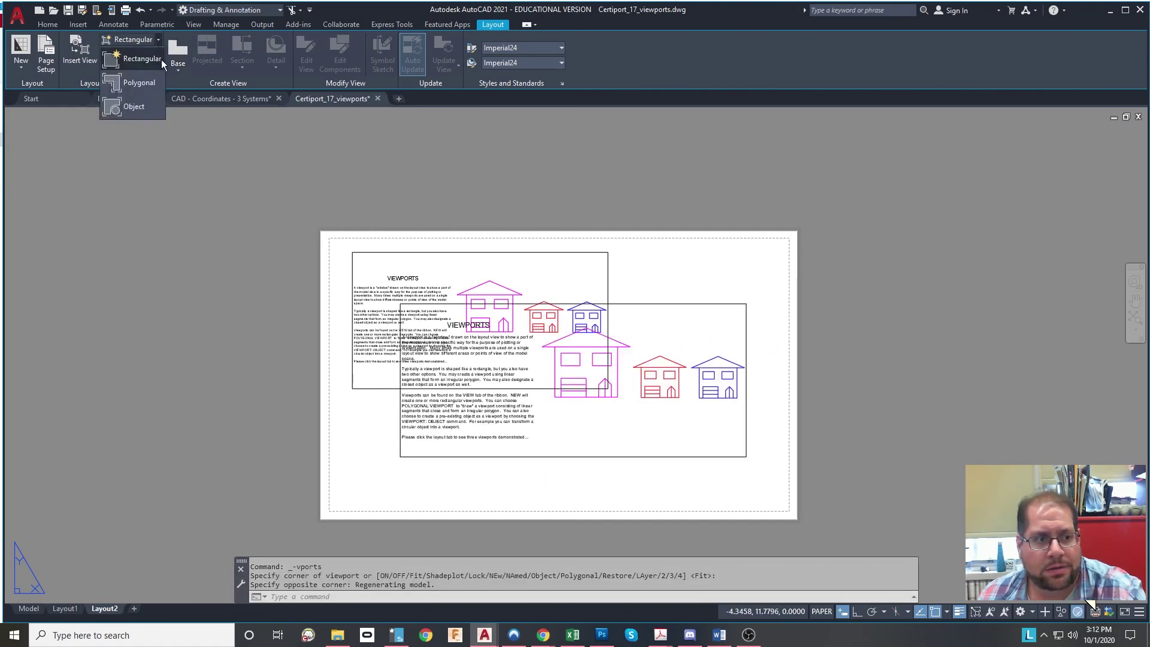
click(136, 82)
click(335, 439)
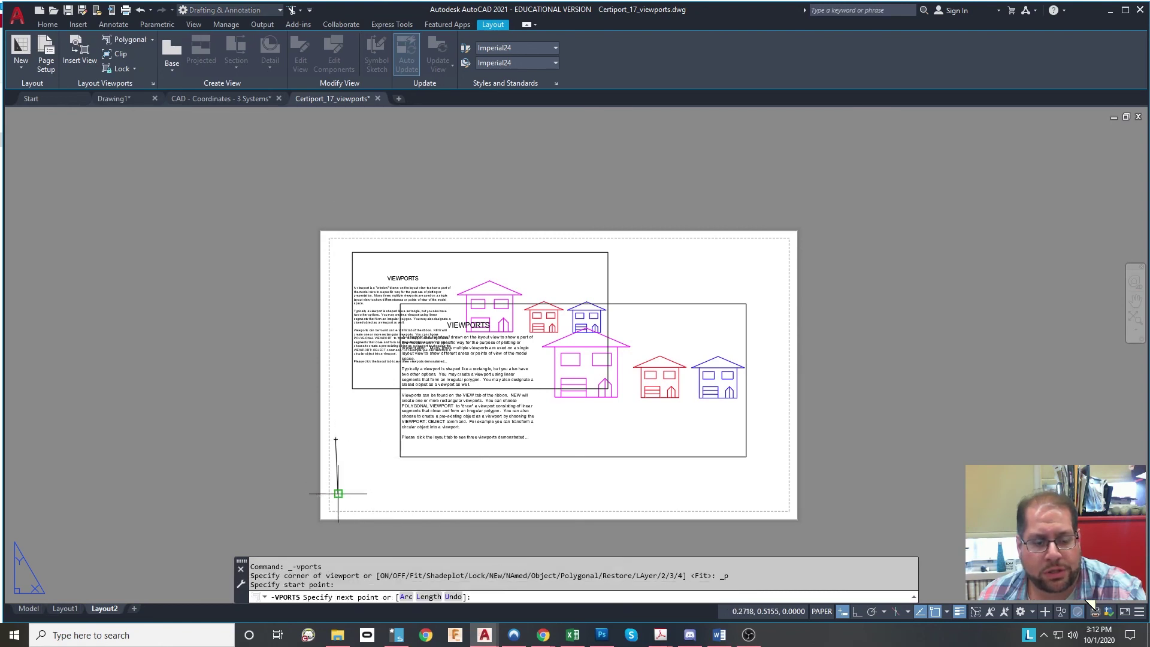
click(338, 494)
click(442, 508)
click(481, 487)
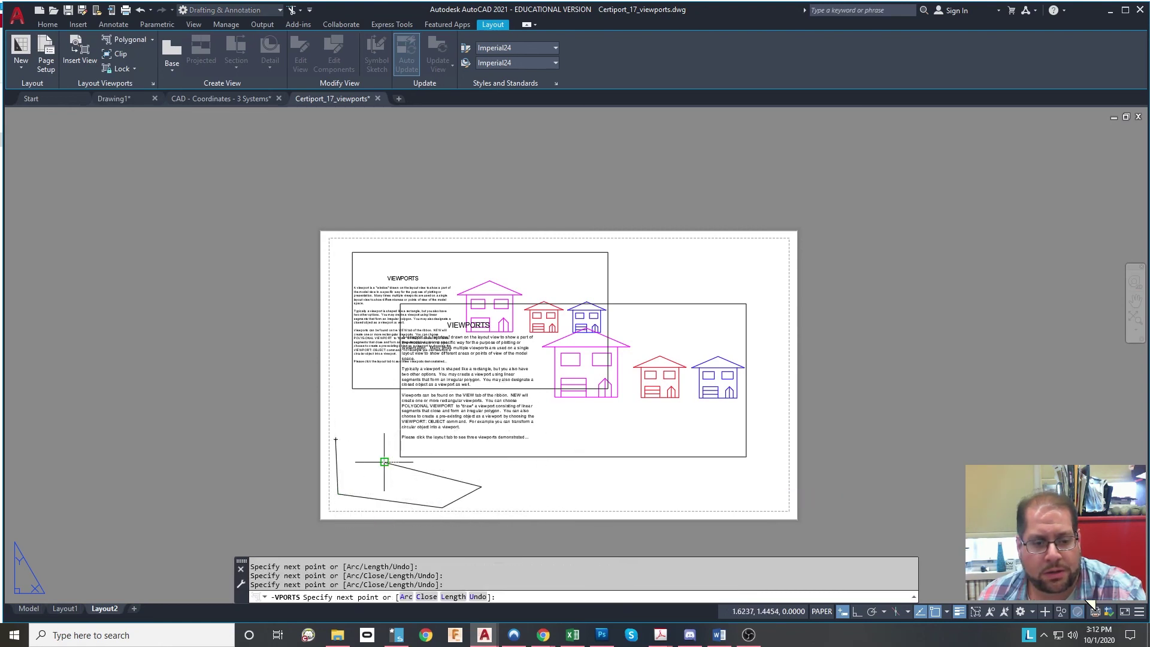
click(382, 462)
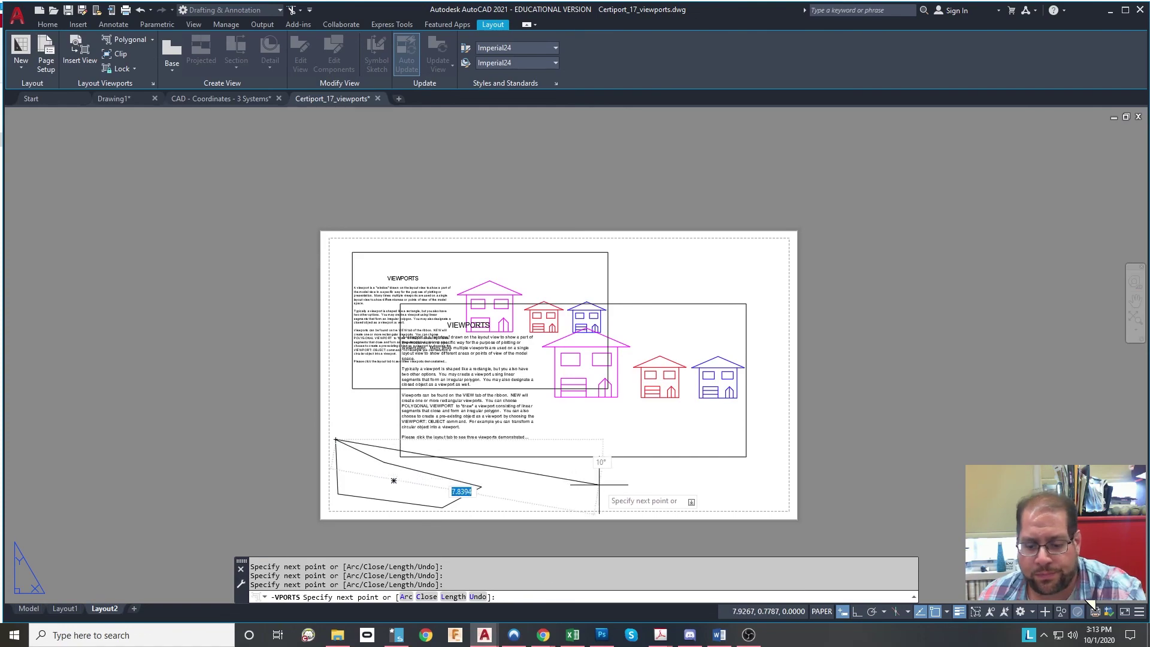
key(Return)
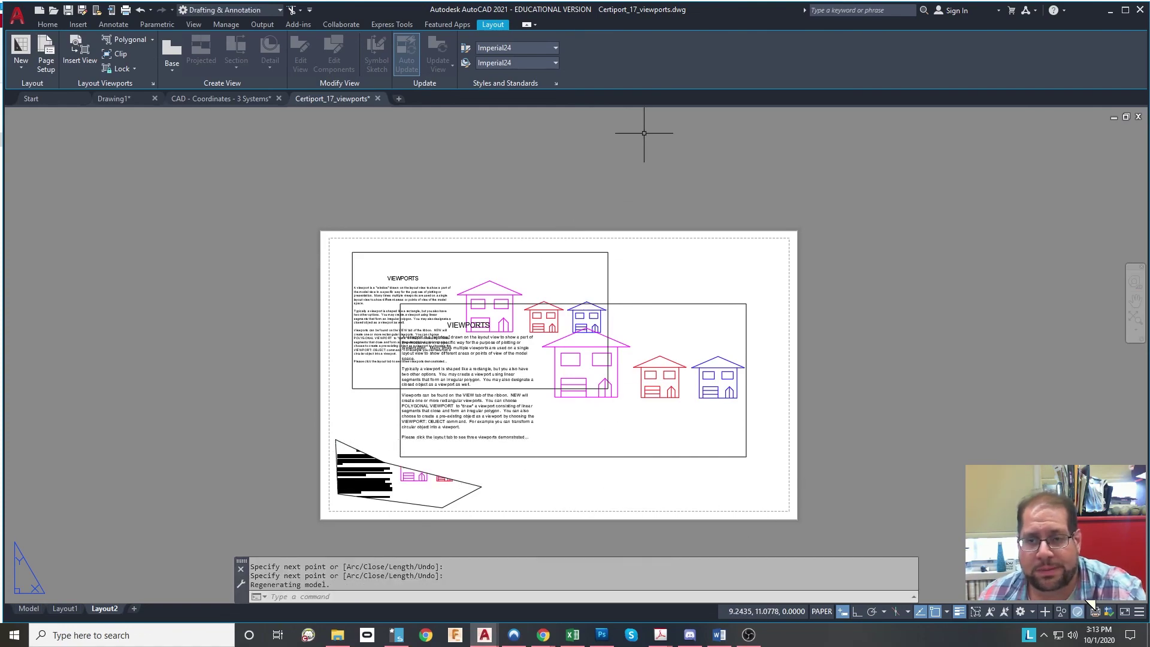